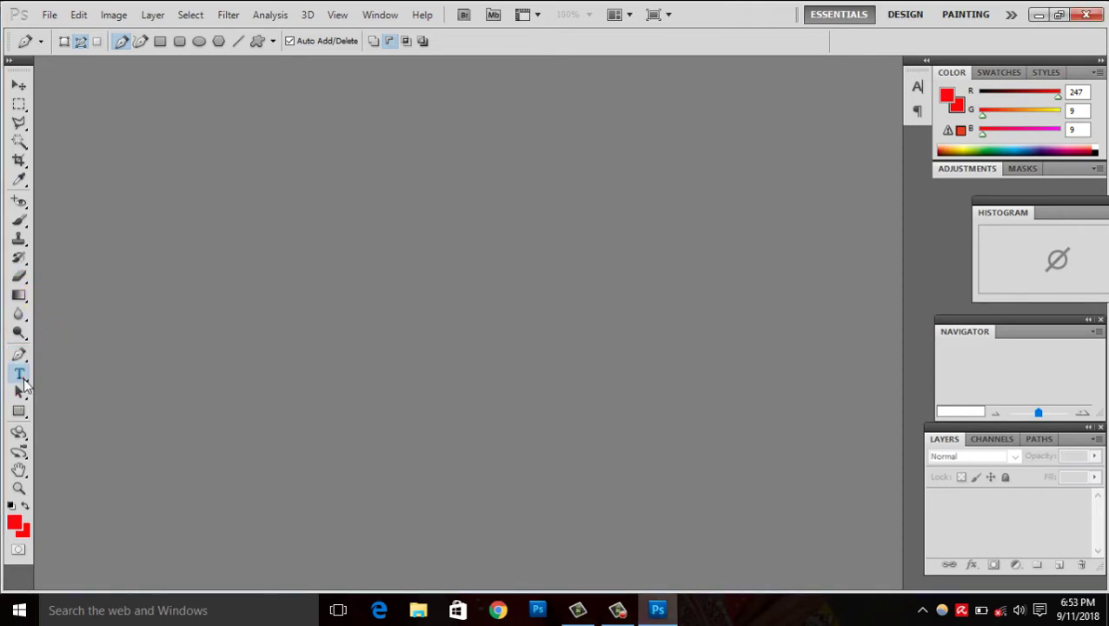
Step: Select the Horizontal Type Tool from the type tools flyout in the toolbox
{"action": "left_click", "coordinate": [19, 375]}
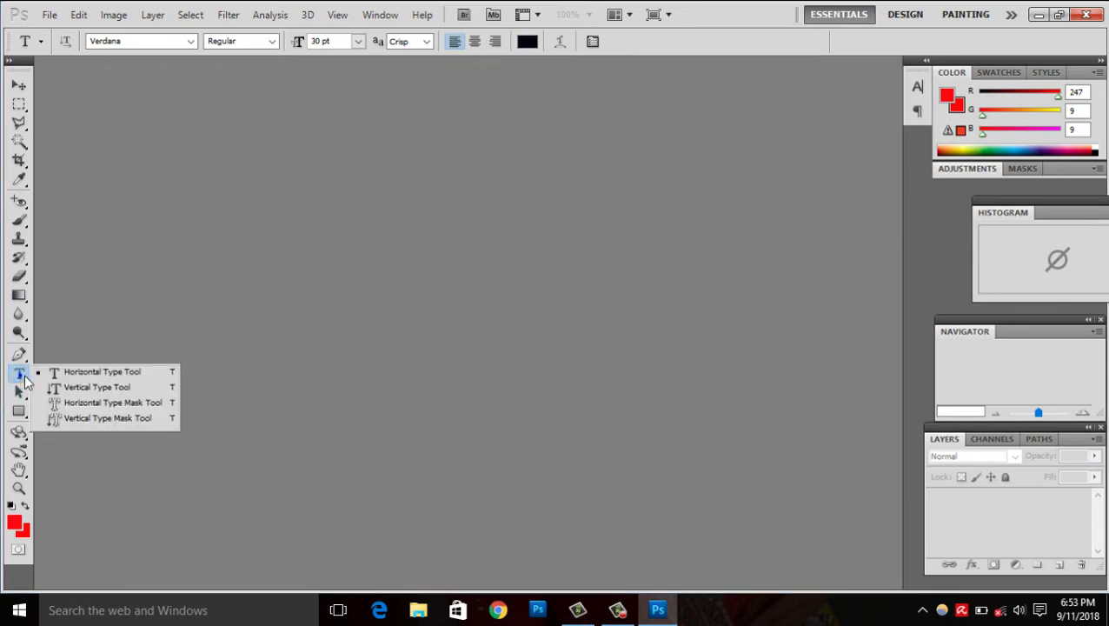
{"action": "mouse_move", "coordinate": [69, 369]}
{"action": "left_mouse_down"}
{"action": "mouse_move", "coordinate": [78, 388]}
{"action": "mouse_move", "coordinate": [99, 378]}
{"action": "left_mouse_up"}
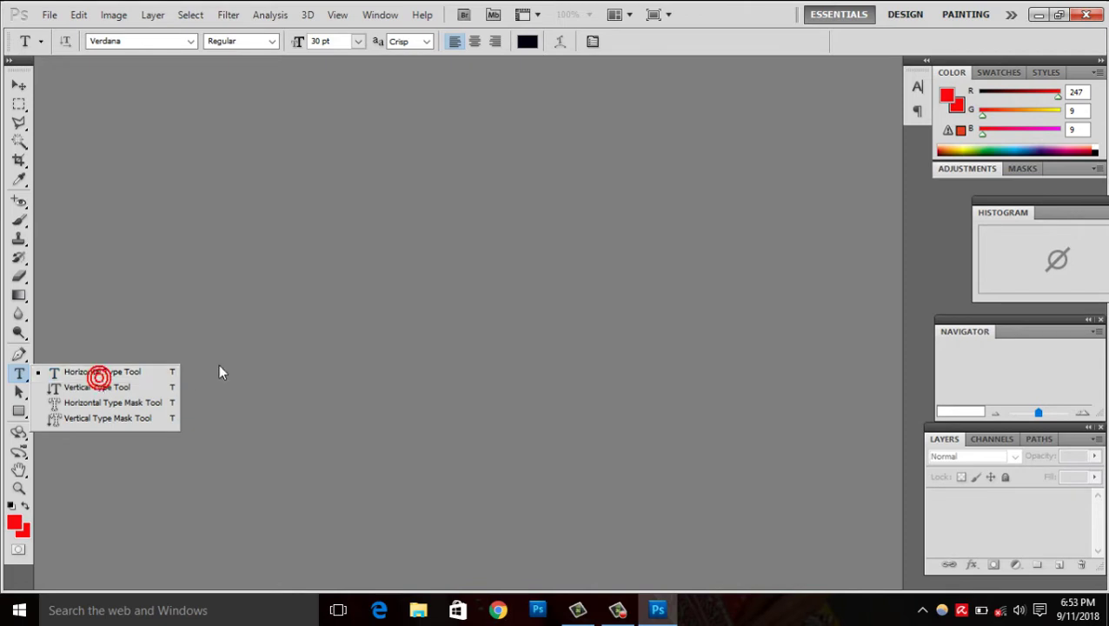
{"action": "left_click", "coordinate": [153, 372]}
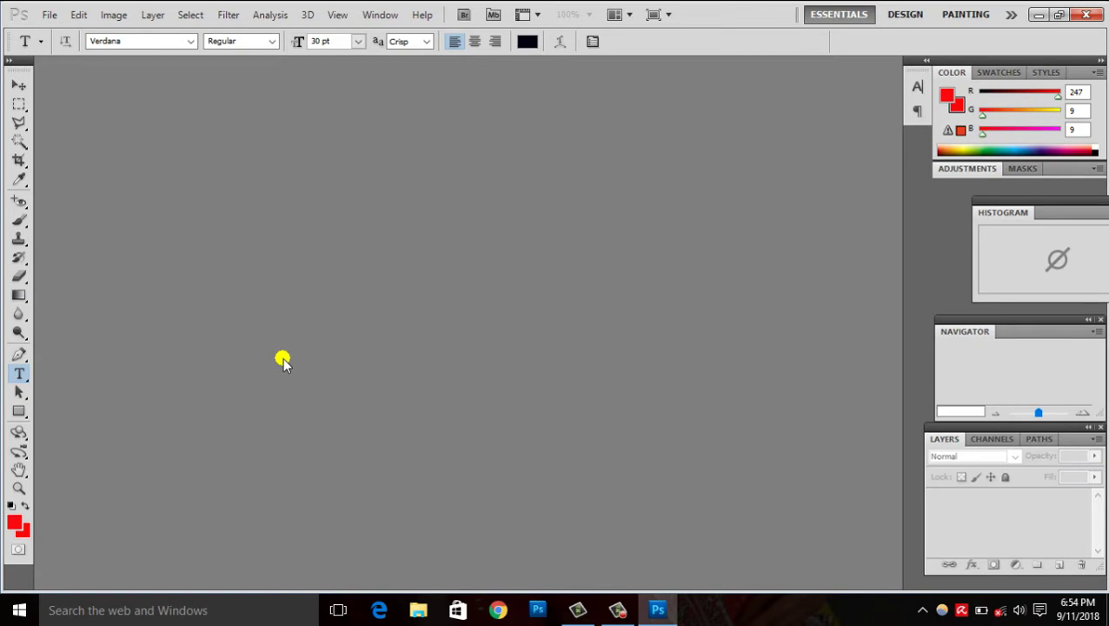
Step: Create Untitled-1, a 12 × 10 inch white RGB document at 72 pixels per inch
{"action": "key", "text": "ctrl+n"}
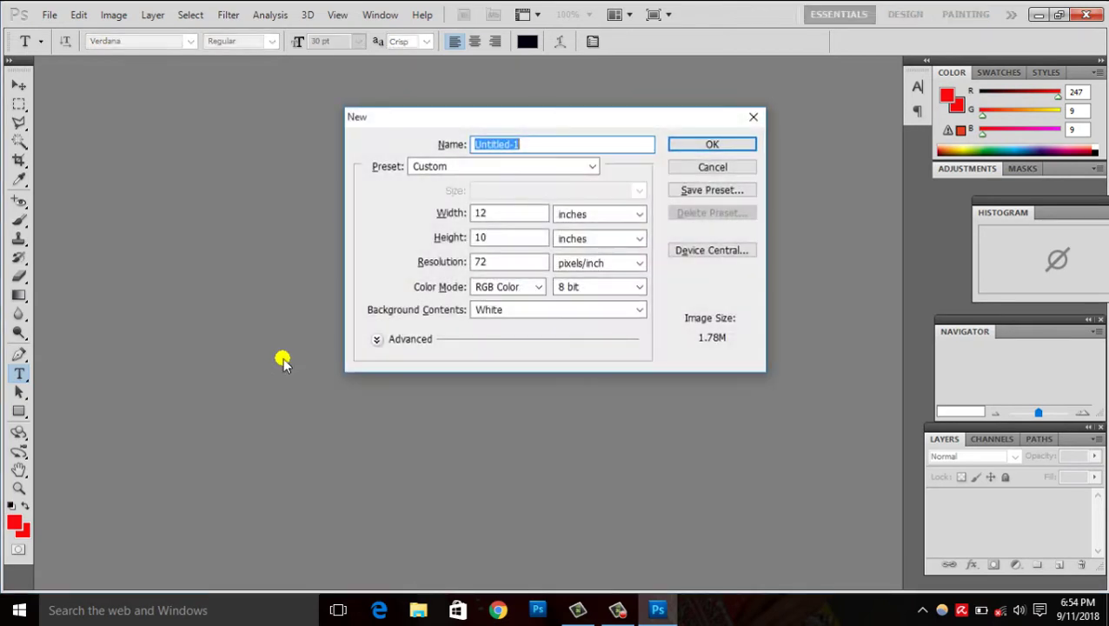
{"action": "key", "text": "Escape"}
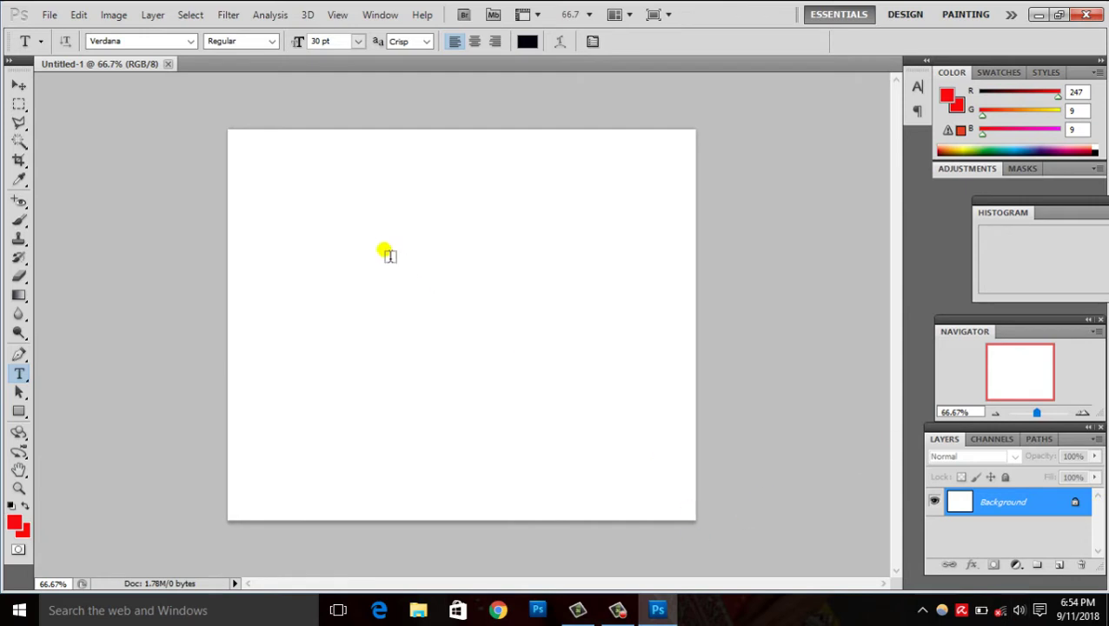
Step: Place a text insertion point near the canvas top-left and set the font size to 72 pt
{"action": "left_click", "coordinate": [262, 190]}
{"action": "left_click", "coordinate": [357, 41]}
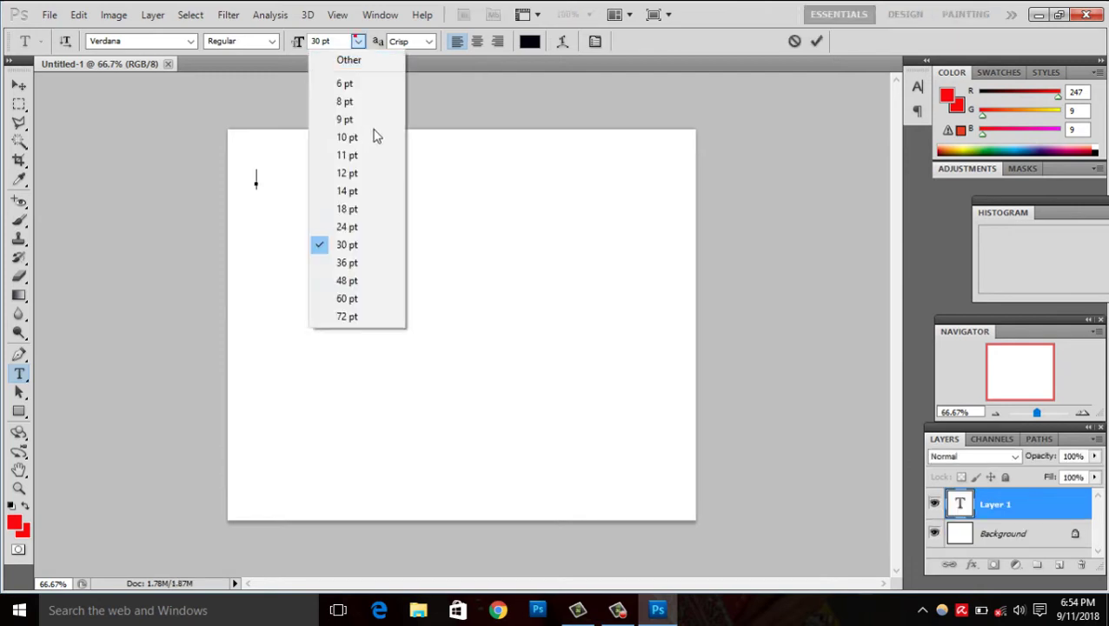
{"action": "left_click", "coordinate": [355, 282]}
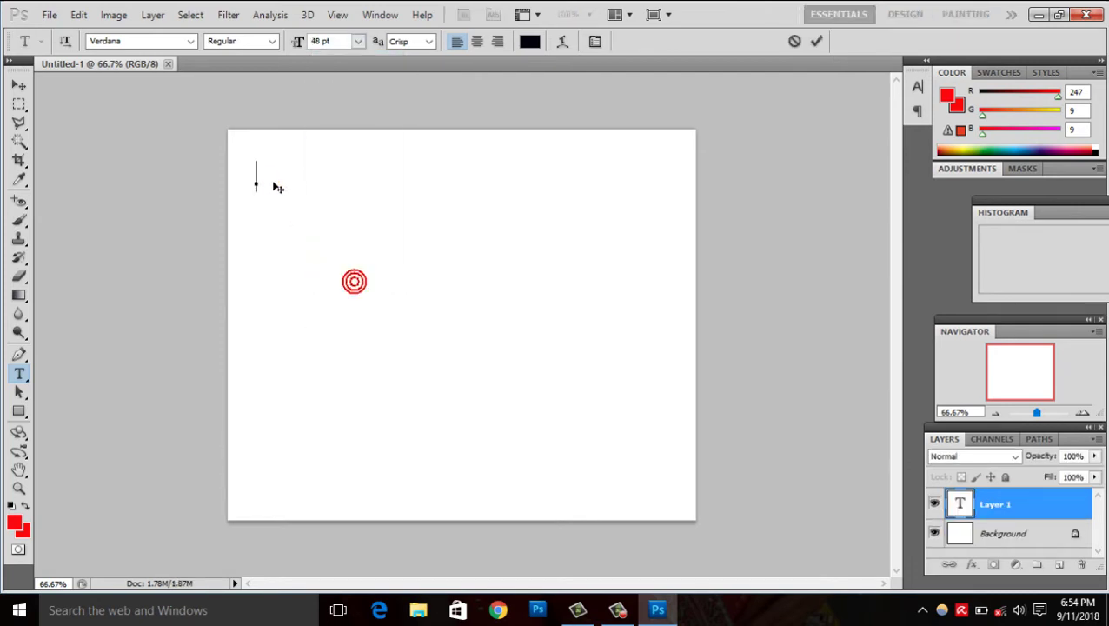
{"action": "left_click", "coordinate": [354, 42]}
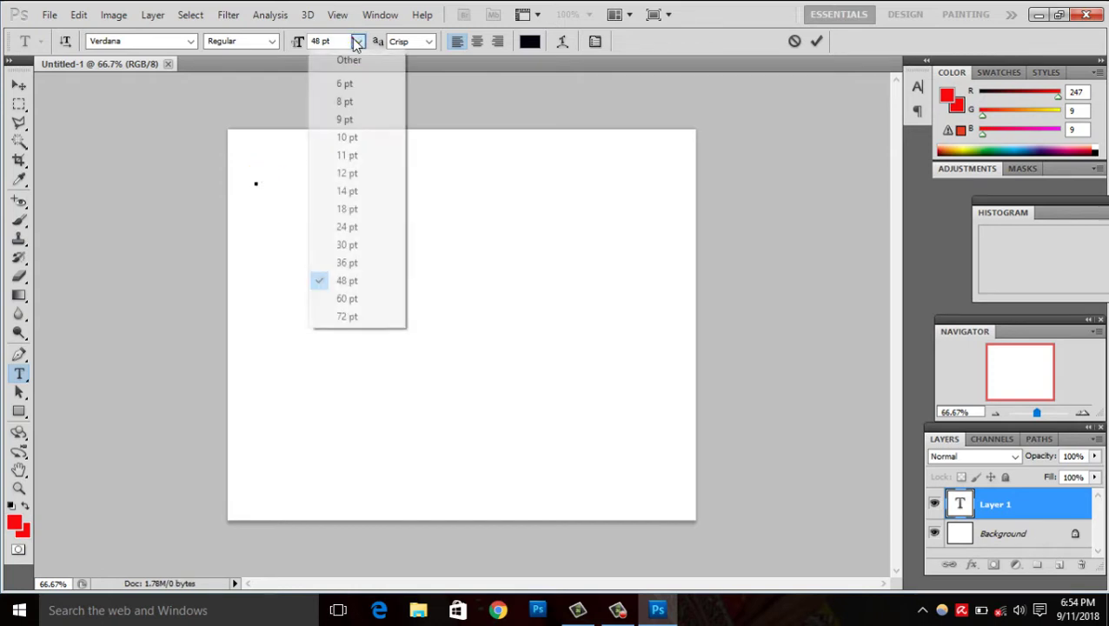
{"action": "left_click", "coordinate": [382, 314]}
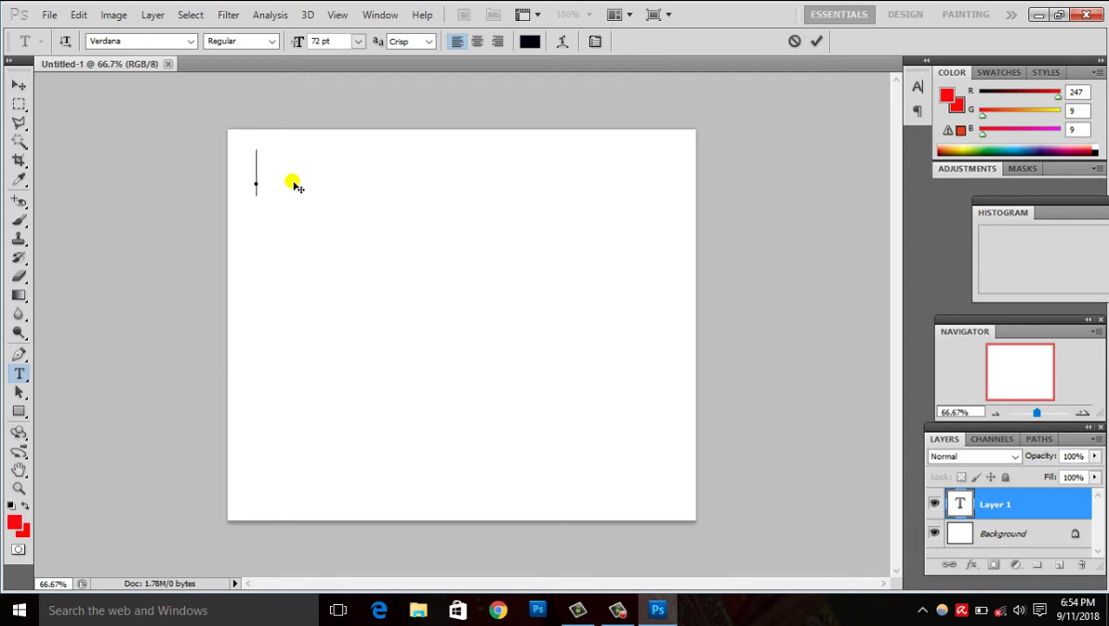
Step: Type NEW TECH EASY after deleting a stray 'n'
{"action": "type", "text": "n"}
{"action": "key", "text": "Left"}
{"action": "key", "text": "Delete"}
{"action": "type", "text": "NEW T"}
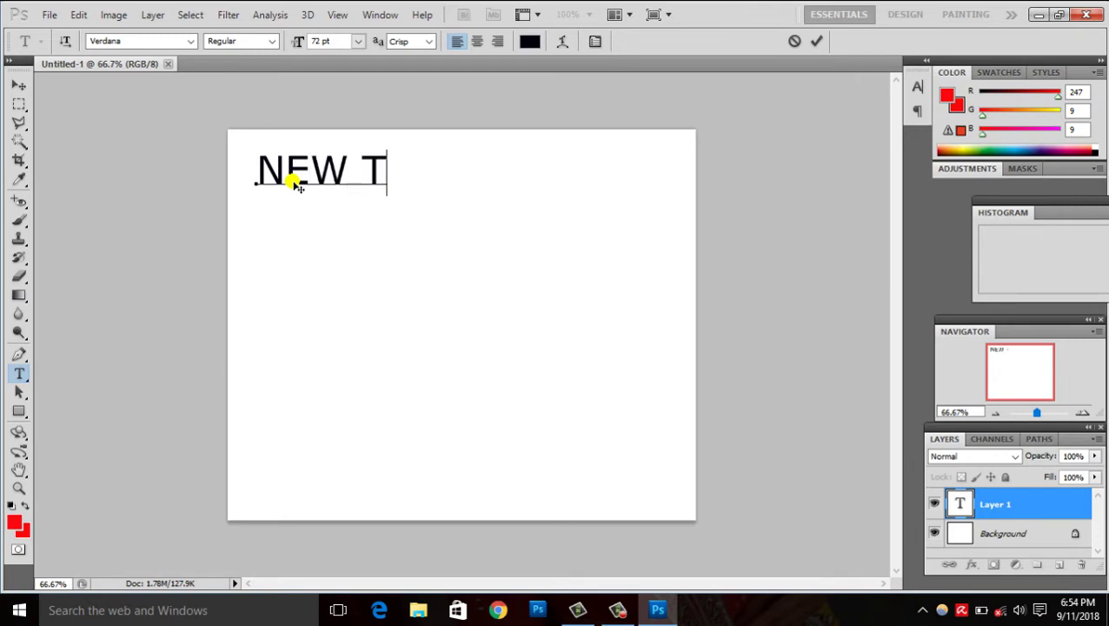
{"action": "type", "text": "ECH E"}
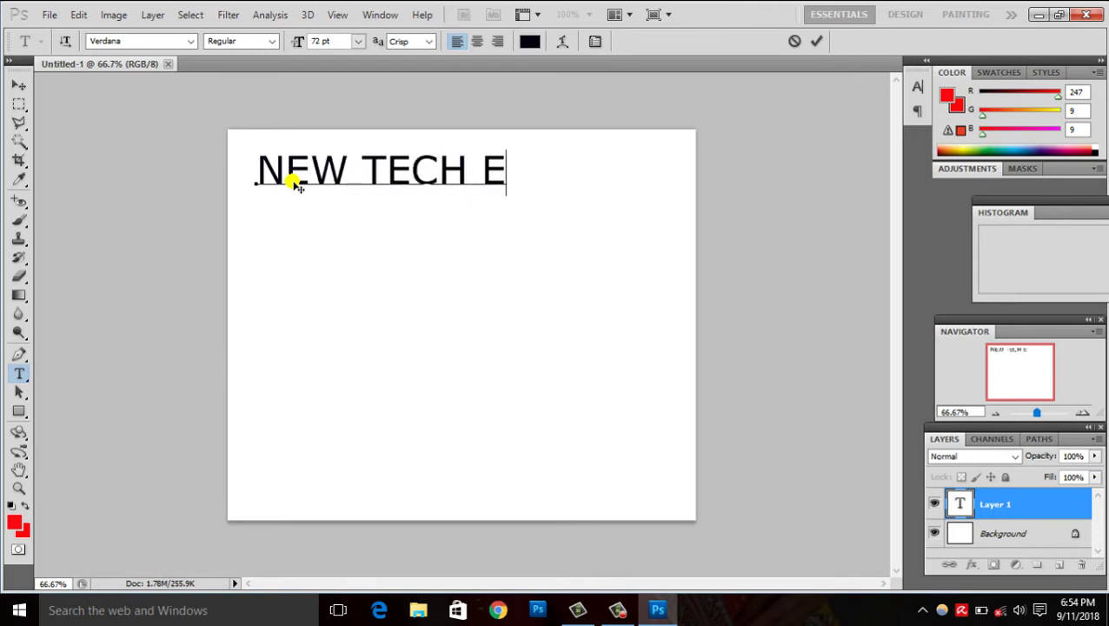
{"action": "type", "text": "ASY"}
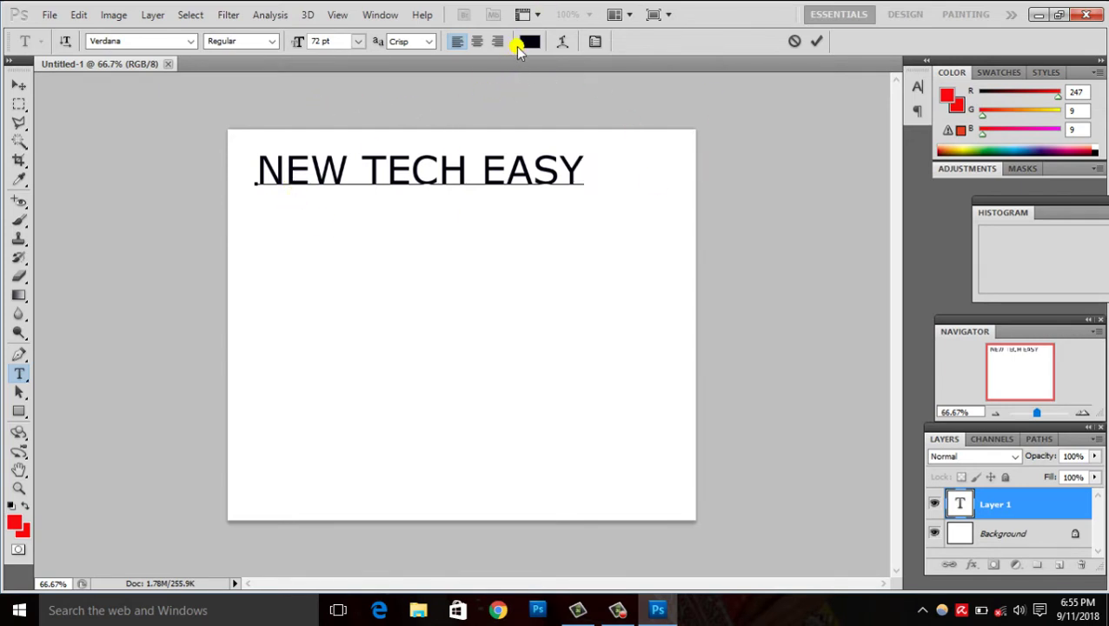
Step: Commit the text, fill the Background layer with red, and reselect the NEW TECH EASY layer
{"action": "left_click", "coordinate": [990, 531]}
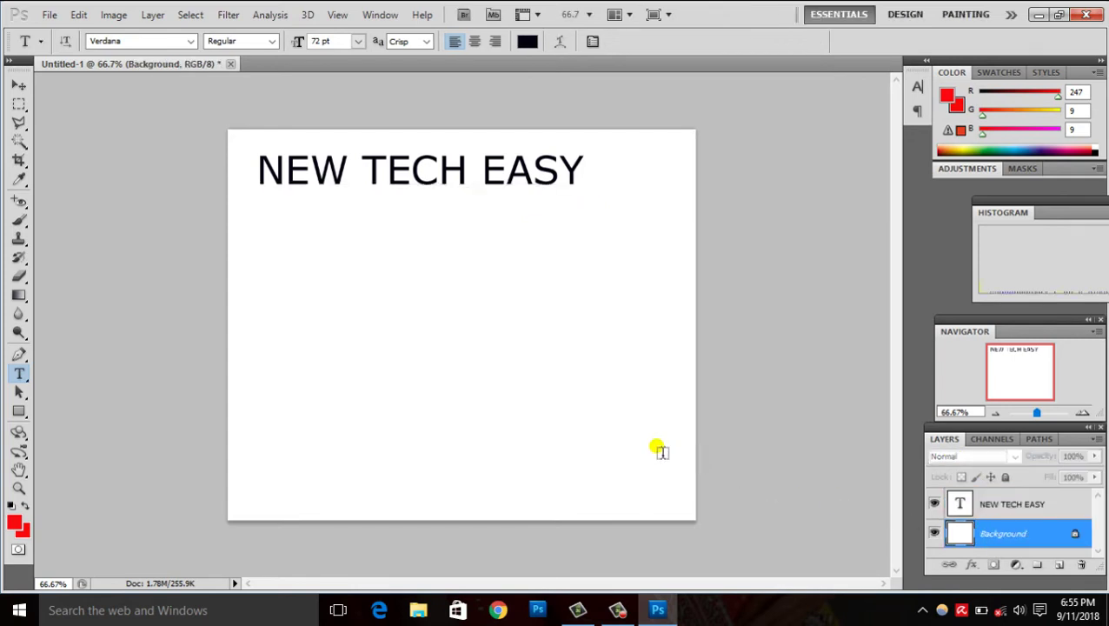
{"action": "left_click", "coordinate": [1028, 153]}
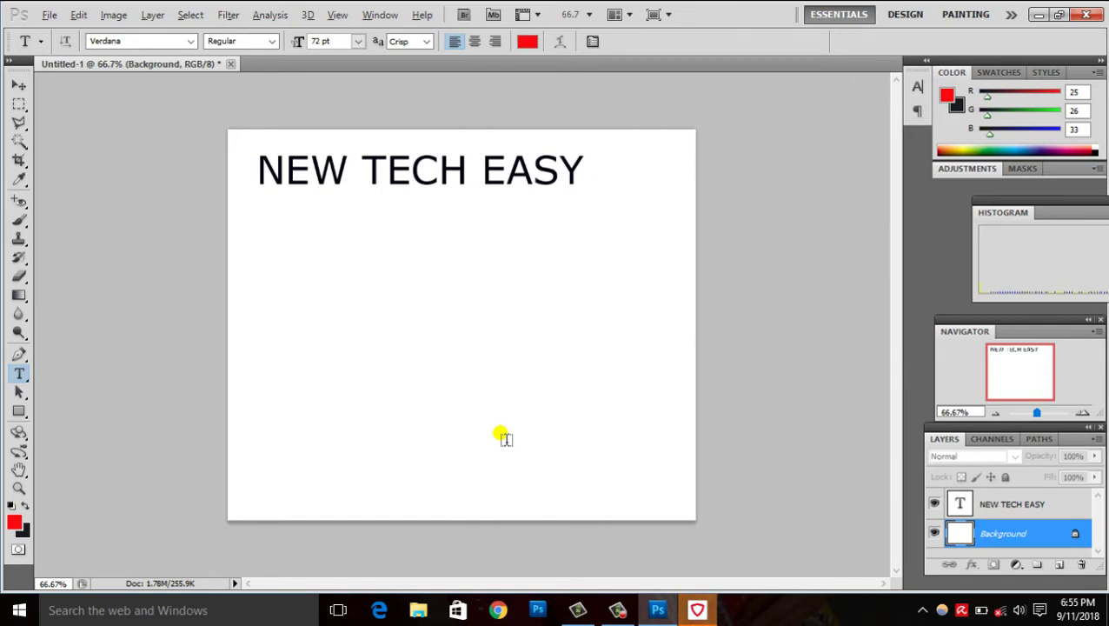
{"action": "key", "text": "alt+BackSpace"}
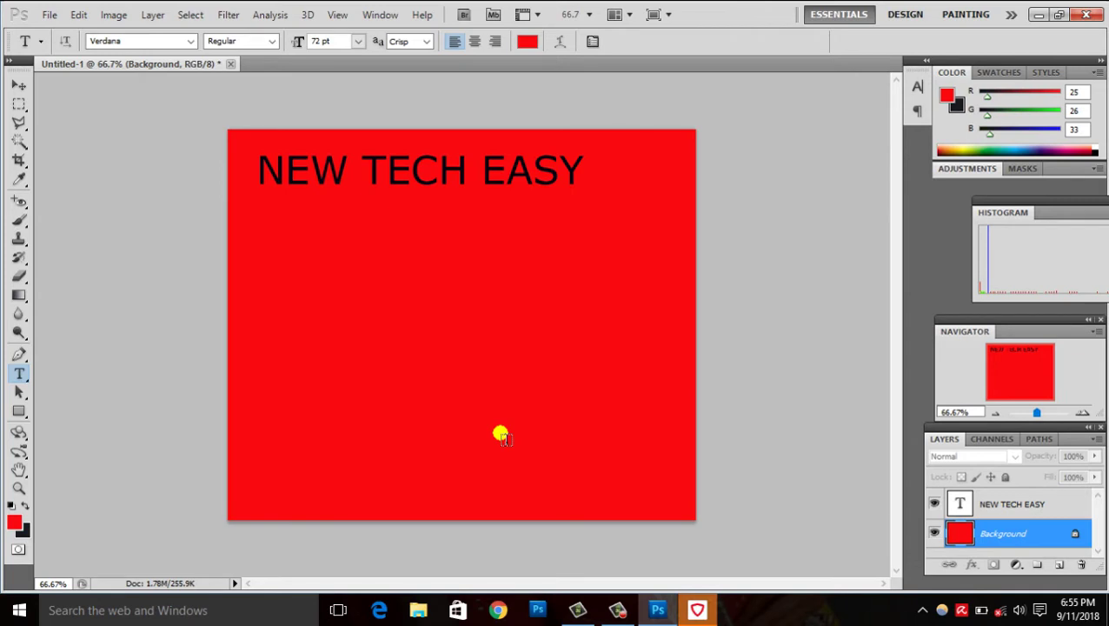
{"action": "left_click", "coordinate": [997, 503]}
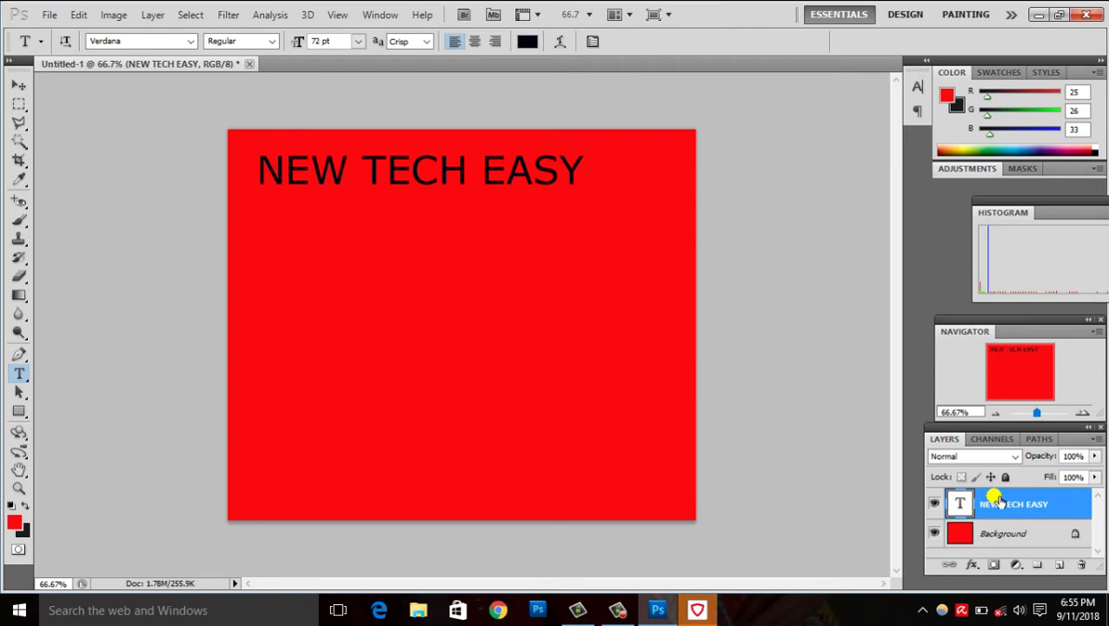
Step: Enable Drop Shadow on the NEW TECH EASY layer through its Blending Options
{"action": "right_click", "coordinate": [997, 501]}
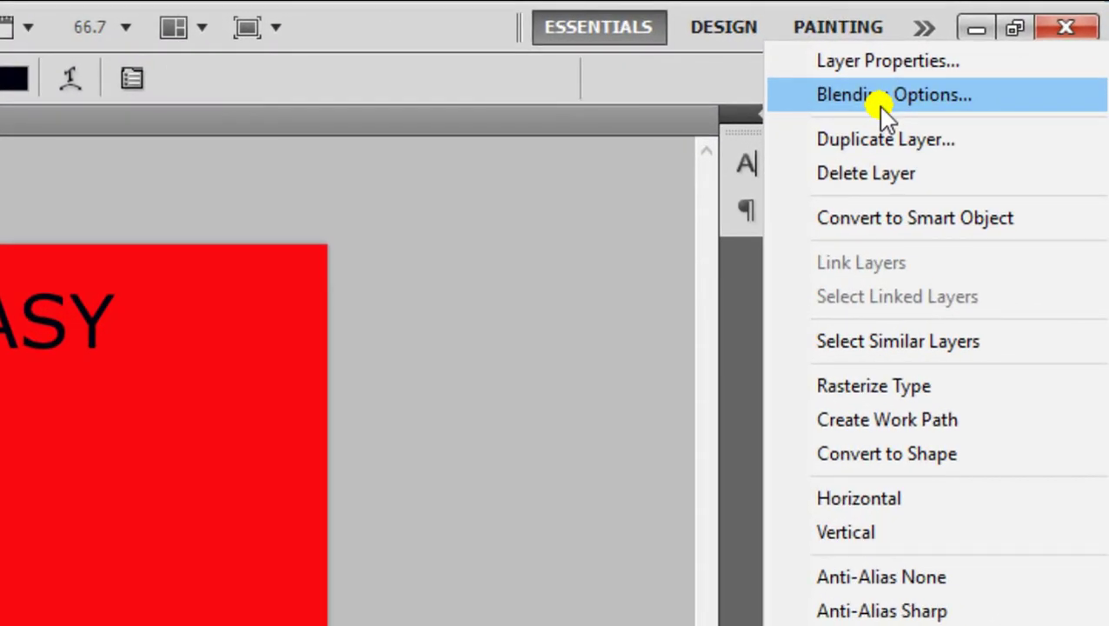
{"action": "left_click", "coordinate": [882, 97]}
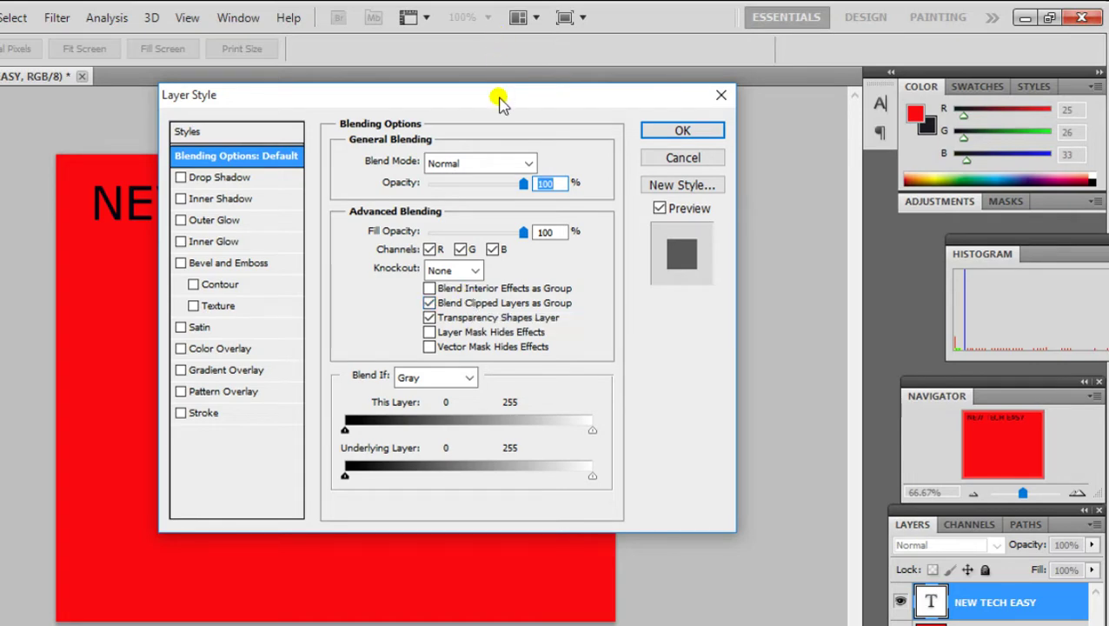
{"action": "left_click_drag", "start_coordinate": [499, 96], "coordinate": [537, 389]}
{"action": "left_click_drag", "start_coordinate": [486, 318], "coordinate": [468, 274]}
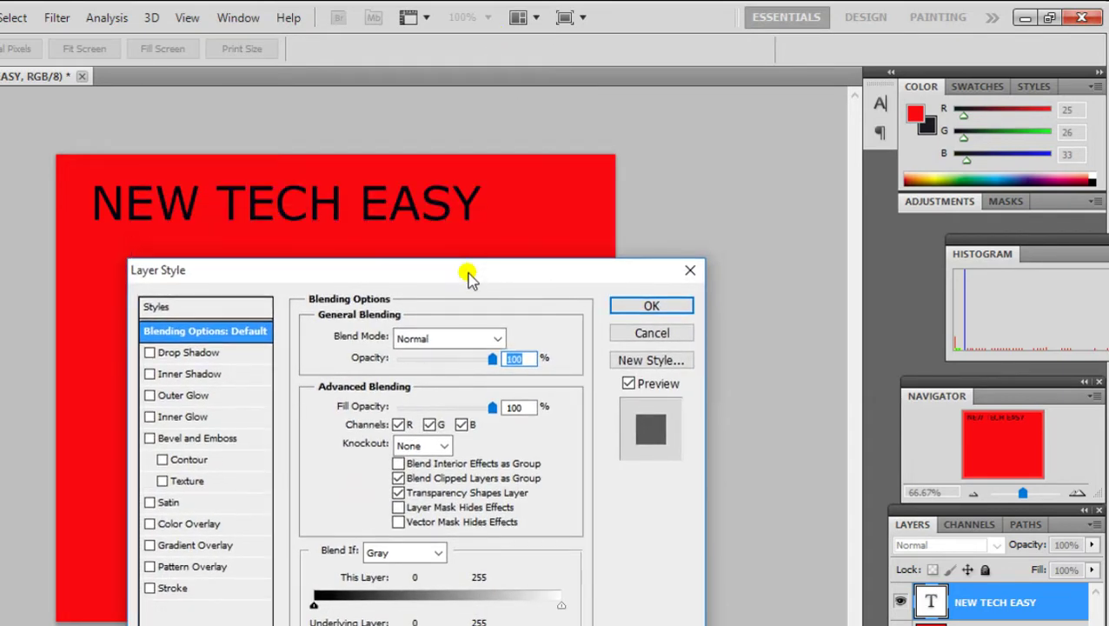
{"action": "left_click", "coordinate": [150, 354]}
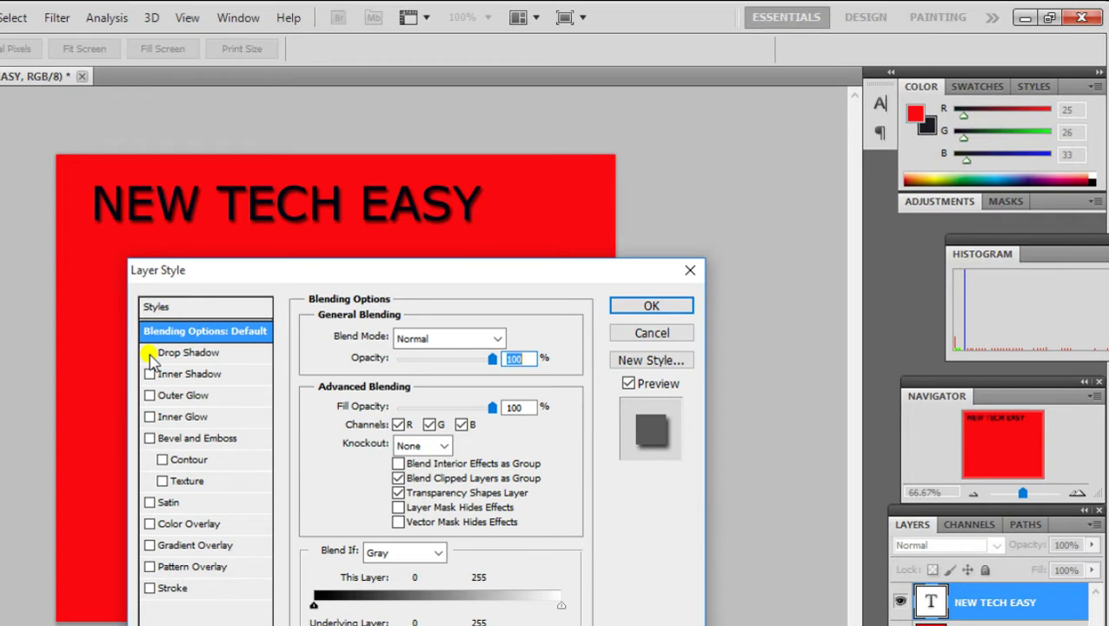
Step: Keep Normal blend mode and lower the text layer's fill opacity to 99%
{"action": "left_click", "coordinate": [150, 353]}
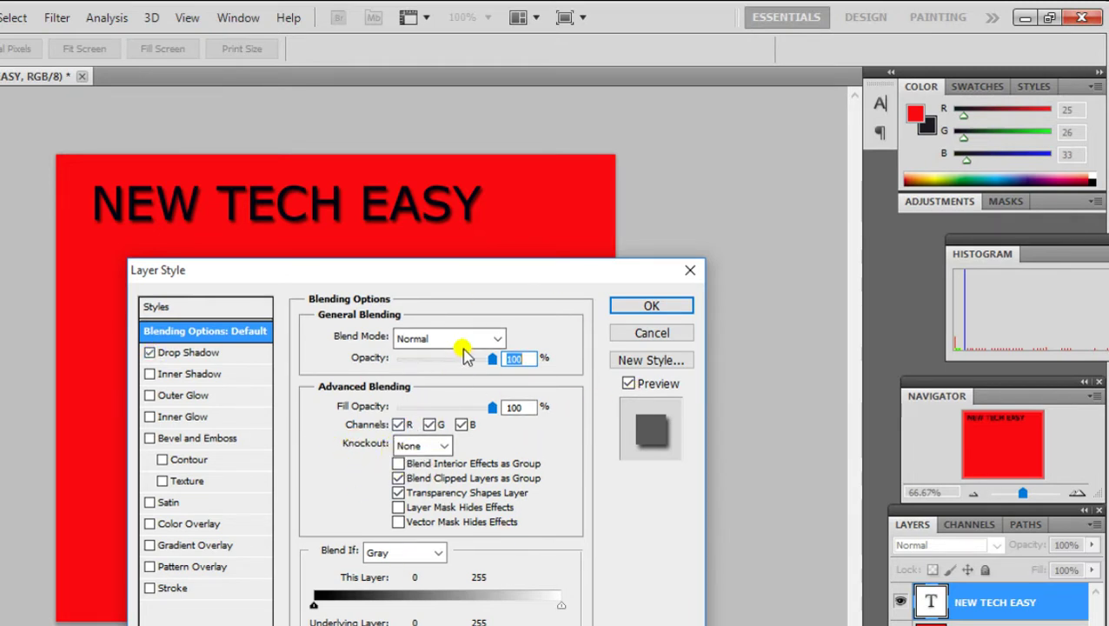
{"action": "left_click", "coordinate": [496, 339]}
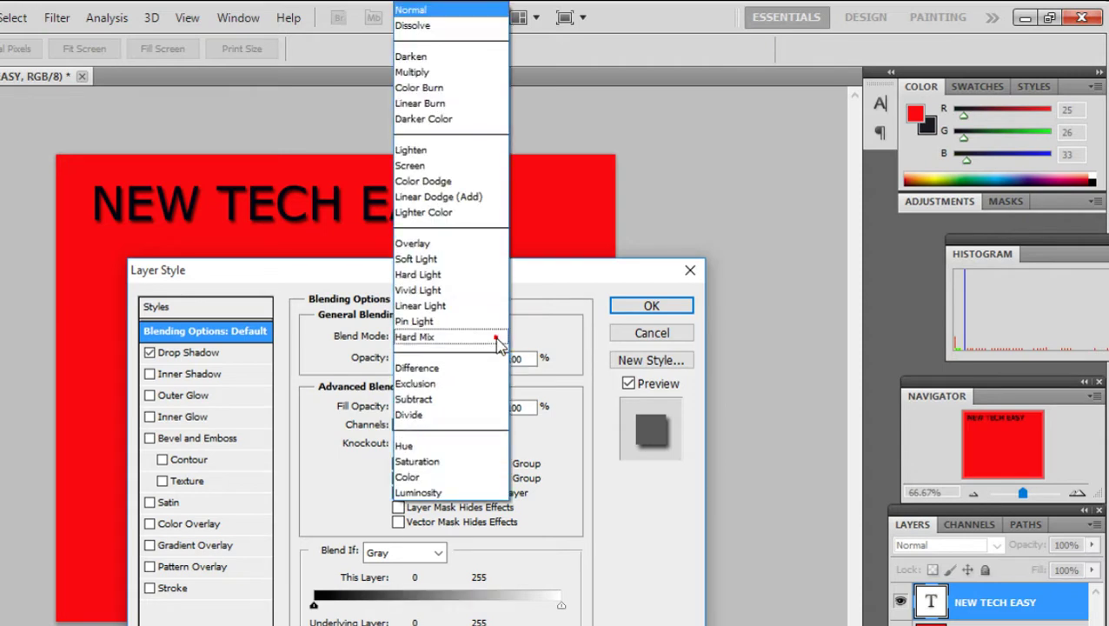
{"action": "left_click", "coordinate": [417, 9]}
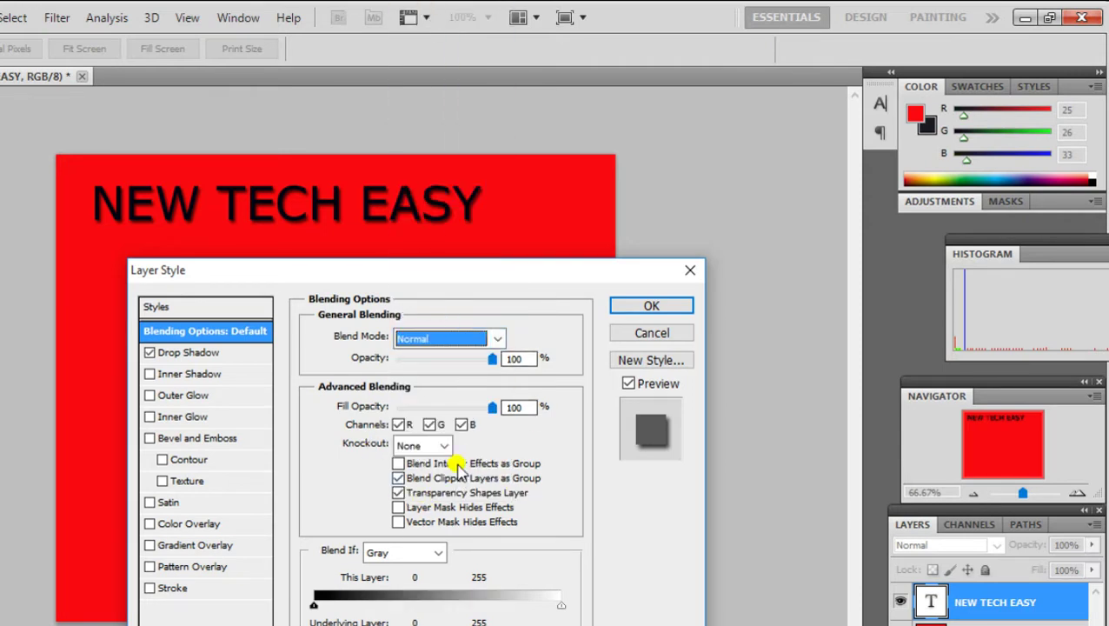
{"action": "mouse_move", "coordinate": [492, 359]}
{"action": "left_mouse_down"}
{"action": "mouse_move", "coordinate": [469, 359]}
{"action": "mouse_move", "coordinate": [497, 367]}
{"action": "left_mouse_up"}
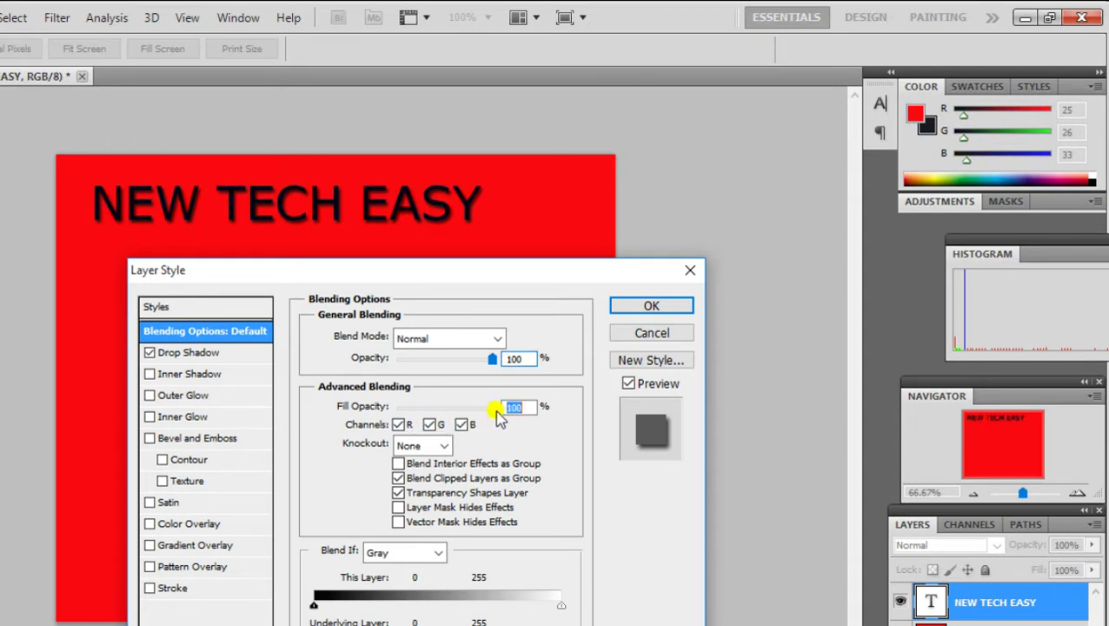
{"action": "mouse_move", "coordinate": [493, 408]}
{"action": "left_mouse_down"}
{"action": "mouse_move", "coordinate": [425, 408]}
{"action": "mouse_move", "coordinate": [492, 415]}
{"action": "left_mouse_up"}
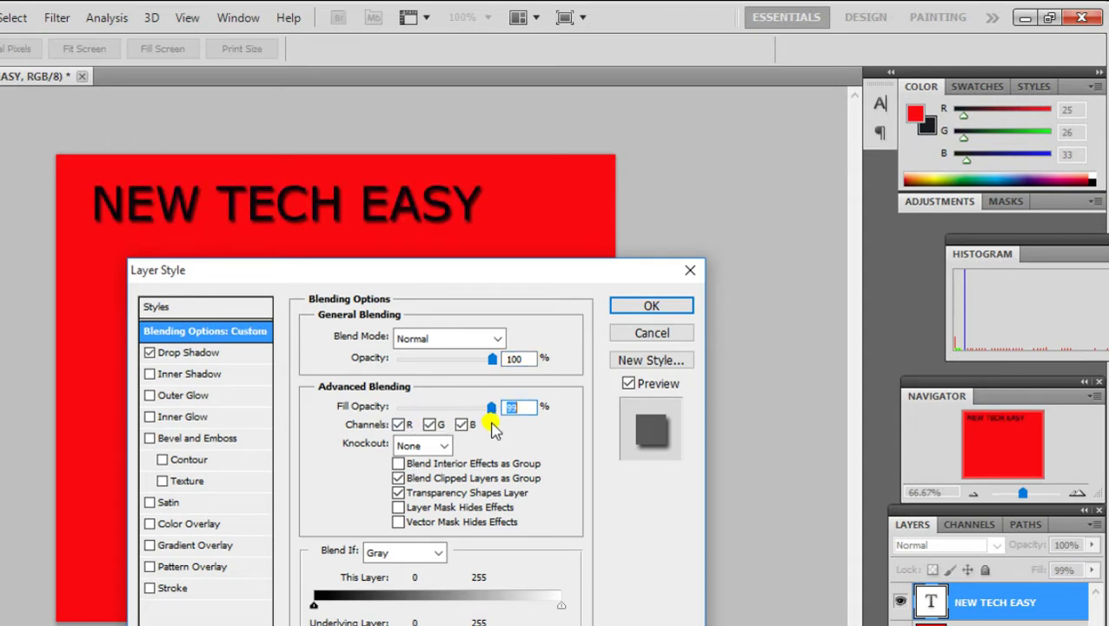
Step: Set the knockout to Shallow and turn off Blend Interior Effects as Group
{"action": "left_click", "coordinate": [446, 446]}
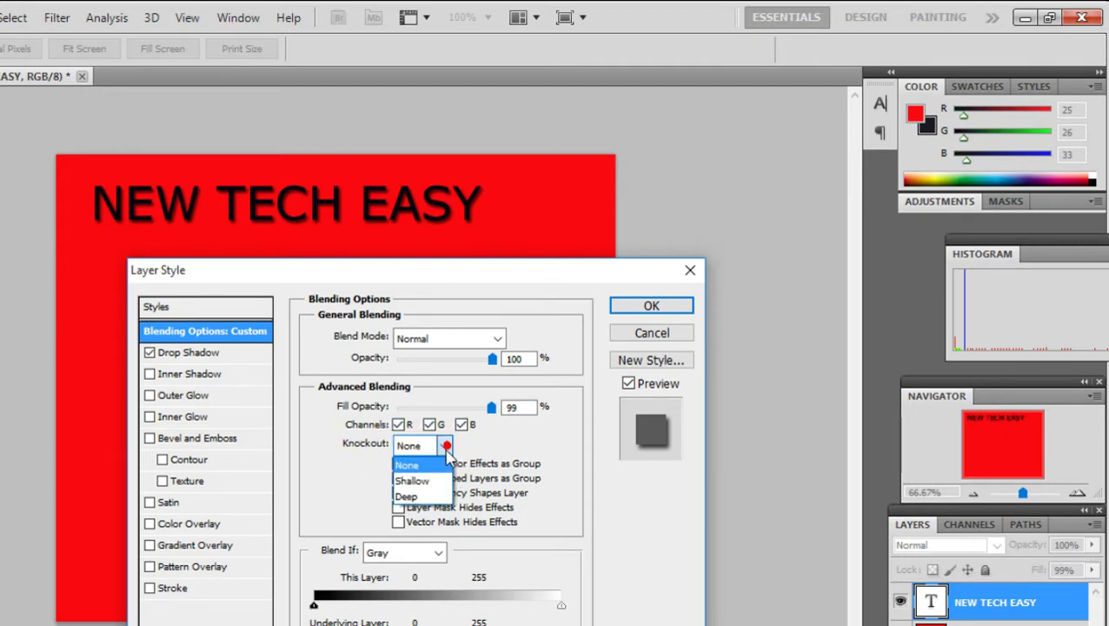
{"action": "left_click", "coordinate": [441, 495]}
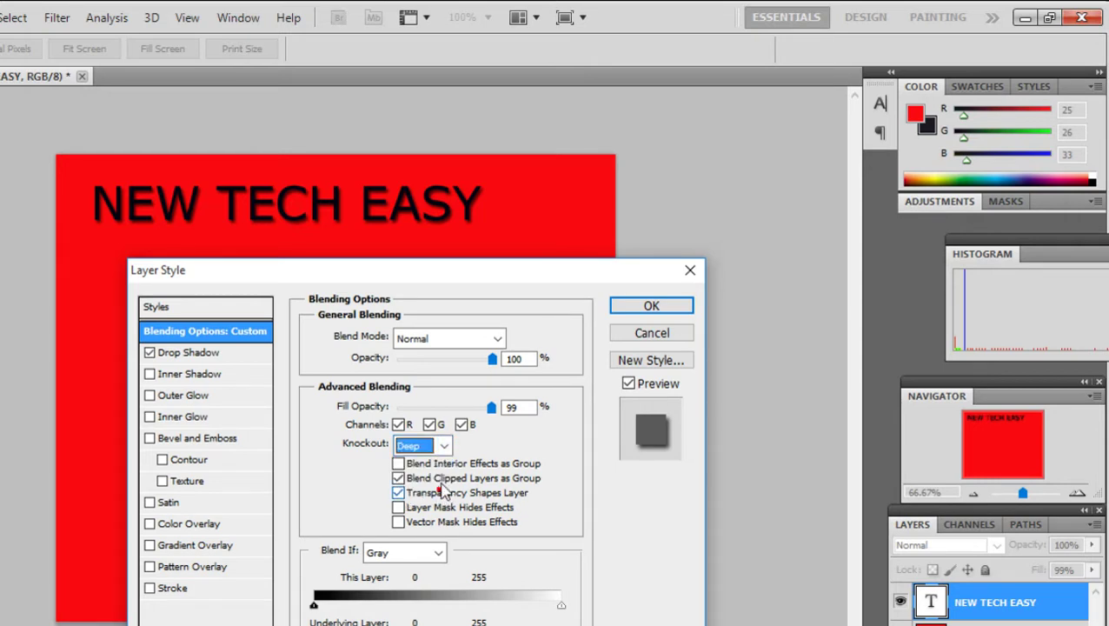
{"action": "left_click", "coordinate": [443, 445]}
{"action": "left_click", "coordinate": [417, 494]}
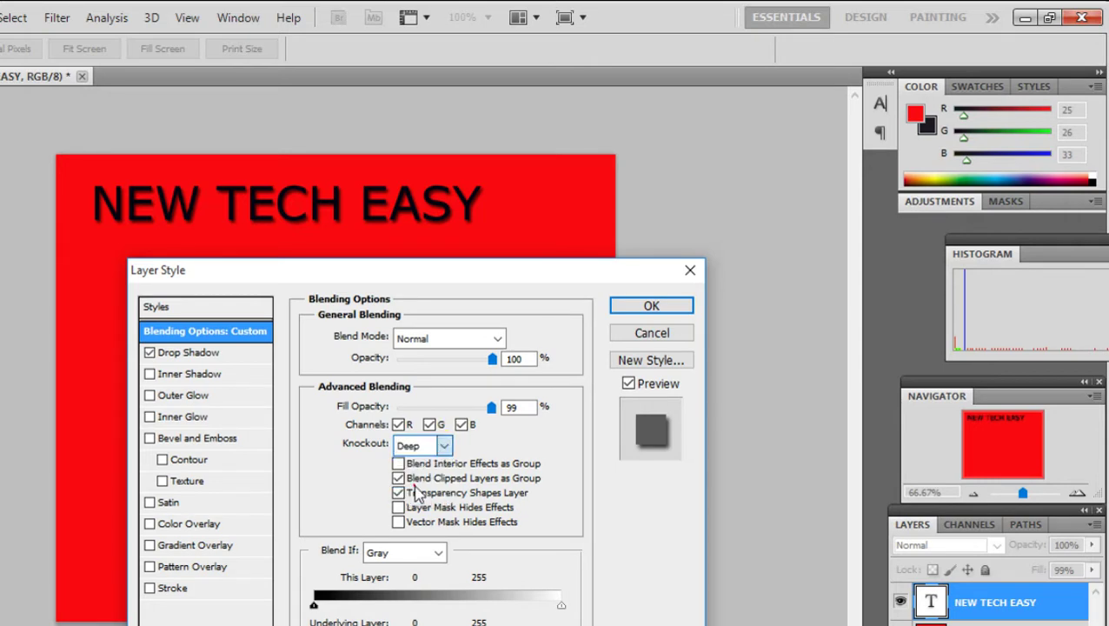
{"action": "key", "text": "Up"}
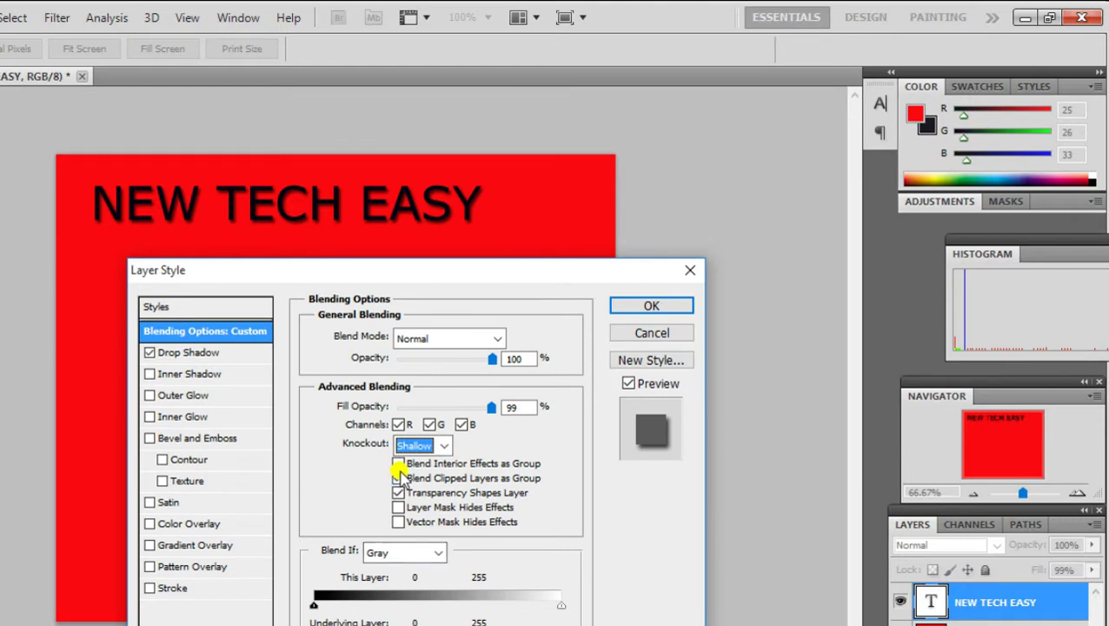
{"action": "left_click", "coordinate": [399, 464]}
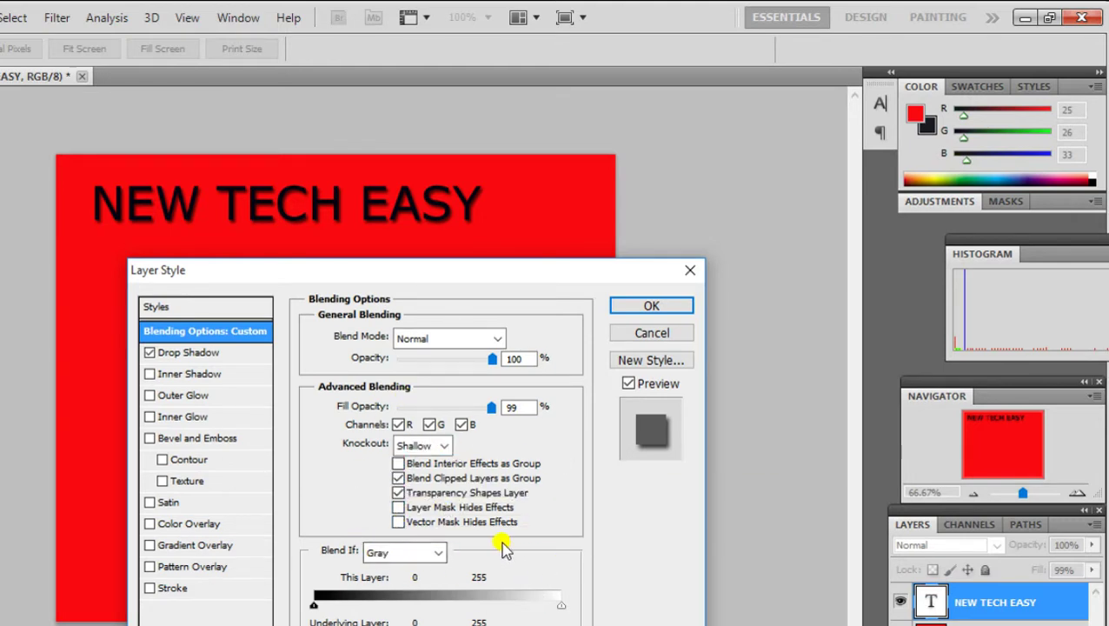
{"action": "left_click", "coordinate": [438, 554]}
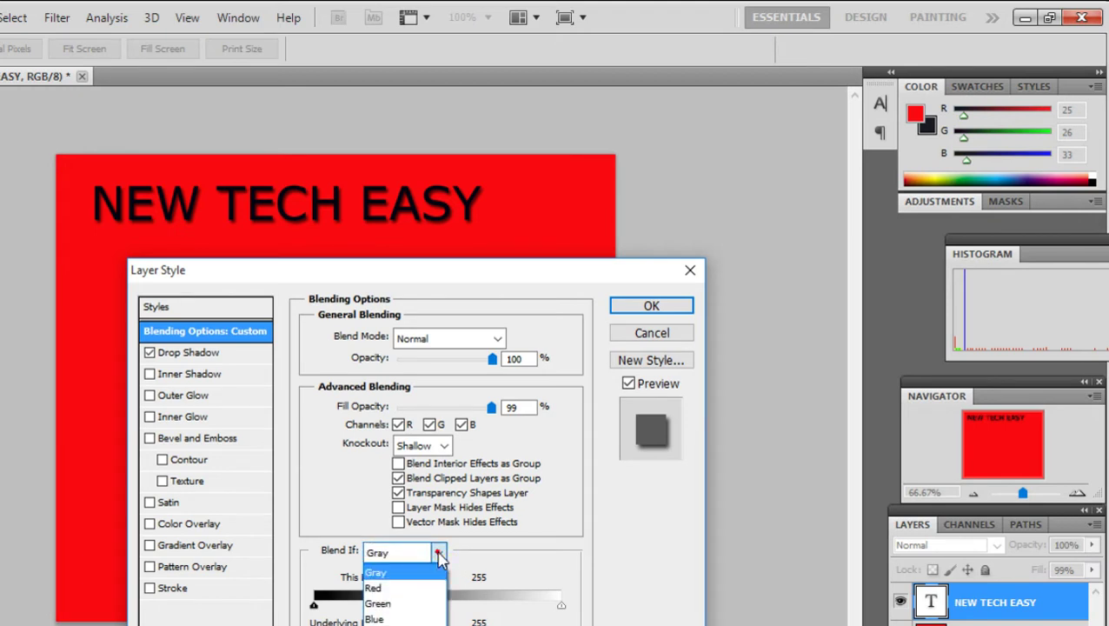
Step: Set Blend If to Green with This Layer 192–243 and Underlying Layer 182–142
{"action": "left_click", "coordinate": [385, 590]}
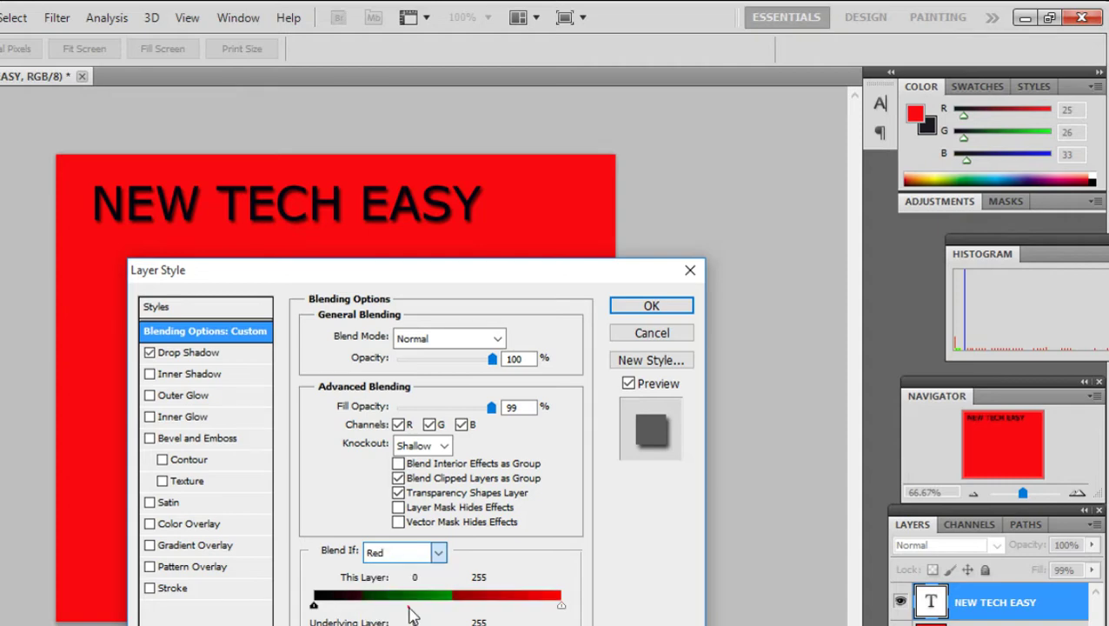
{"action": "key", "text": "Down"}
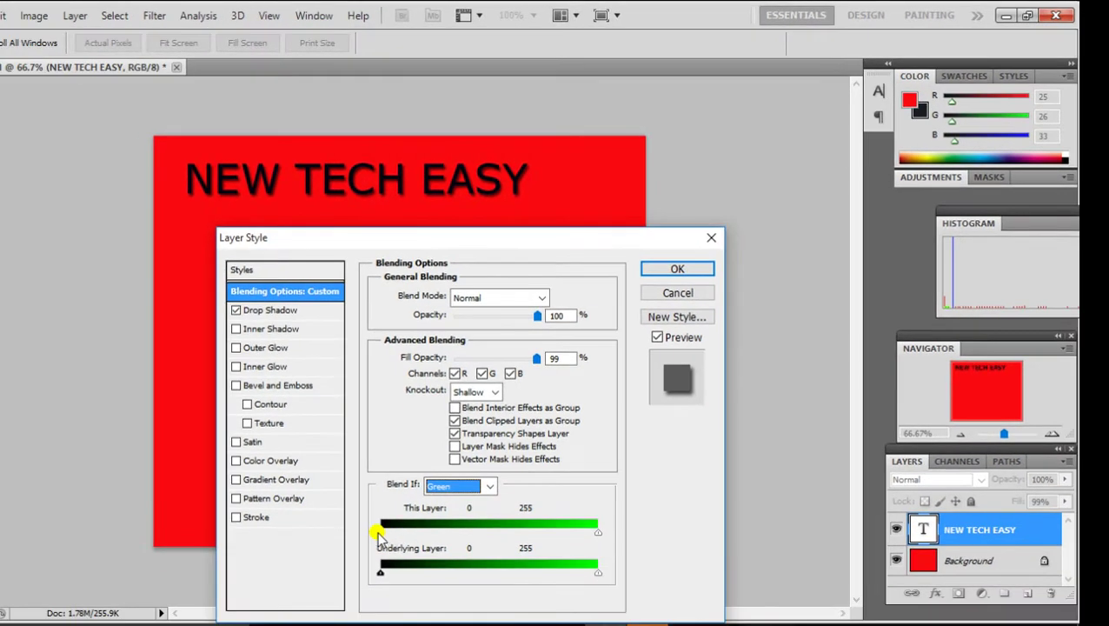
{"action": "left_click_drag", "start_coordinate": [378, 533], "coordinate": [525, 533]}
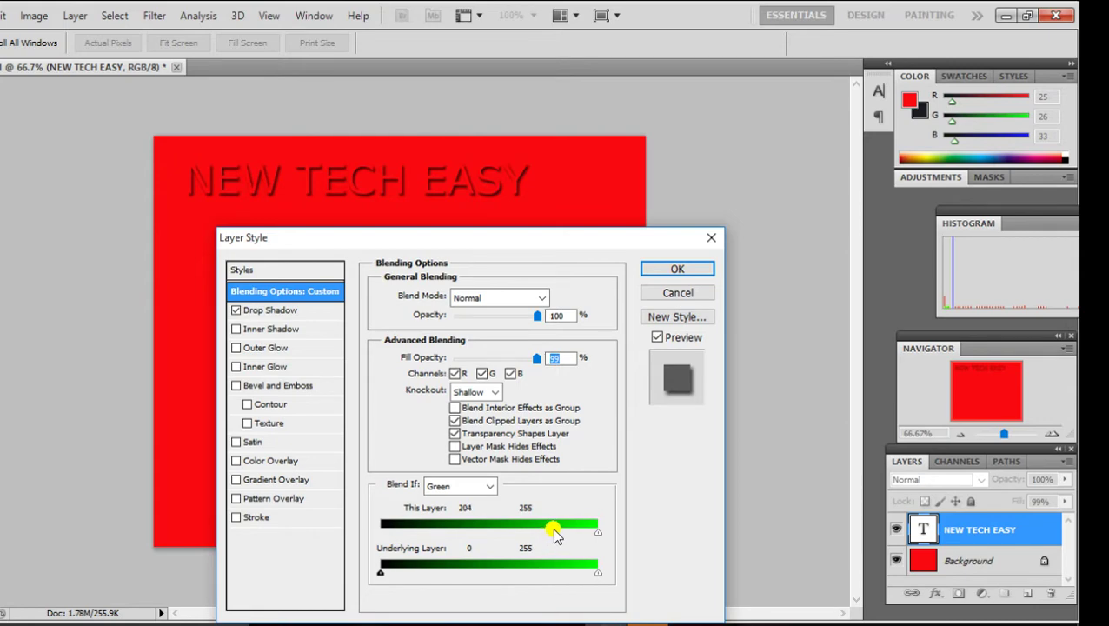
{"action": "mouse_move", "coordinate": [540, 531]}
{"action": "left_mouse_down"}
{"action": "mouse_move", "coordinate": [370, 529]}
{"action": "mouse_move", "coordinate": [384, 532]}
{"action": "left_mouse_up"}
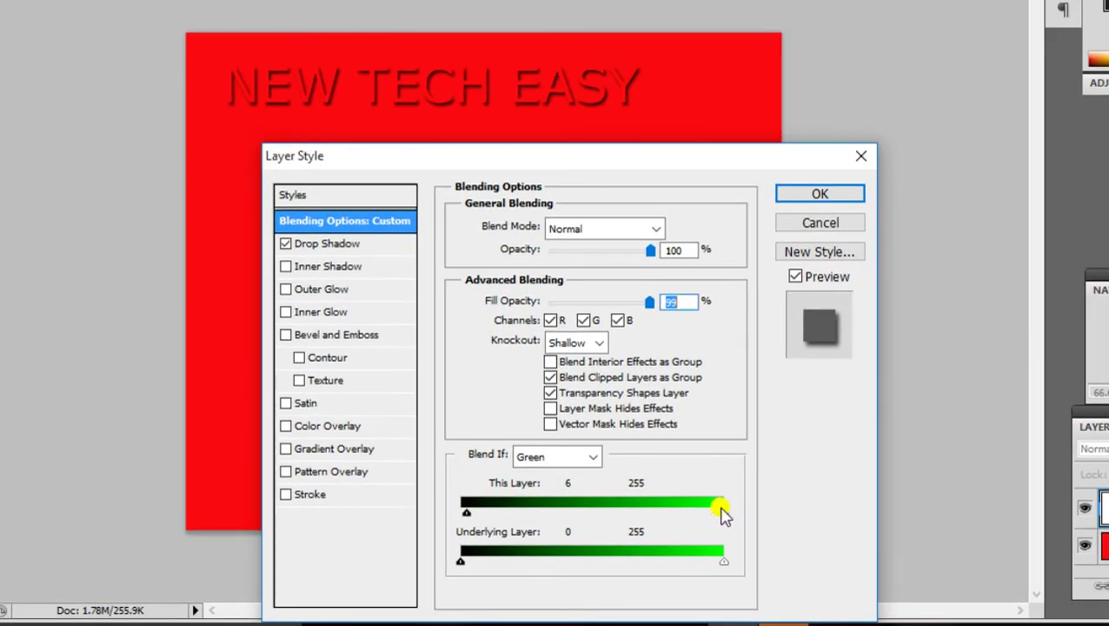
{"action": "left_click_drag", "start_coordinate": [719, 514], "coordinate": [705, 515]}
{"action": "left_click_drag", "start_coordinate": [610, 556], "coordinate": [608, 557]}
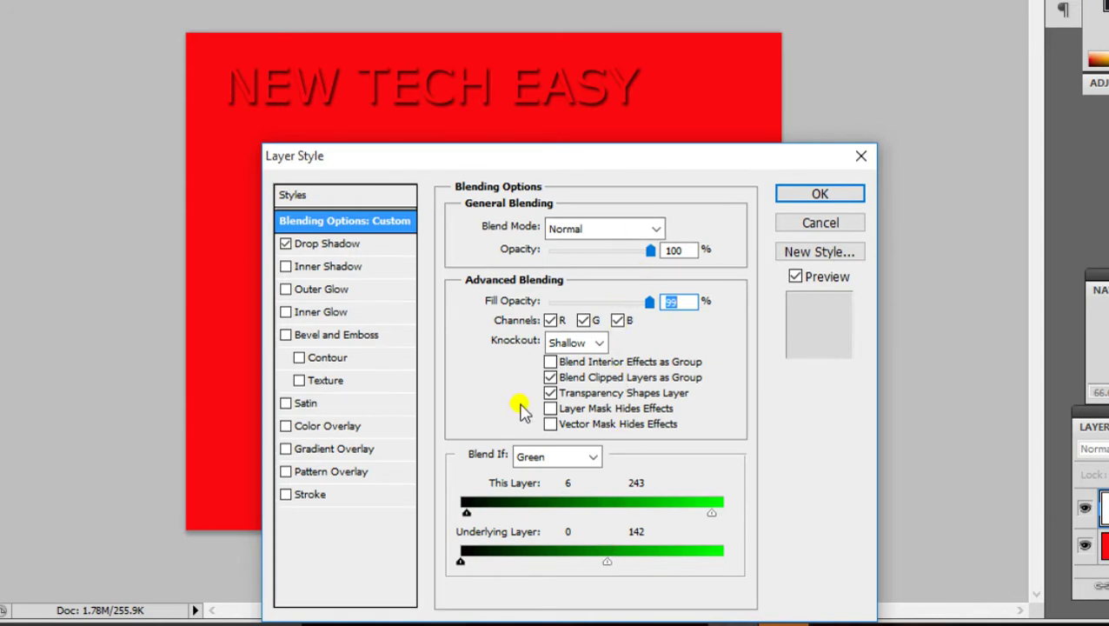
{"action": "left_click_drag", "start_coordinate": [623, 252], "coordinate": [646, 253]}
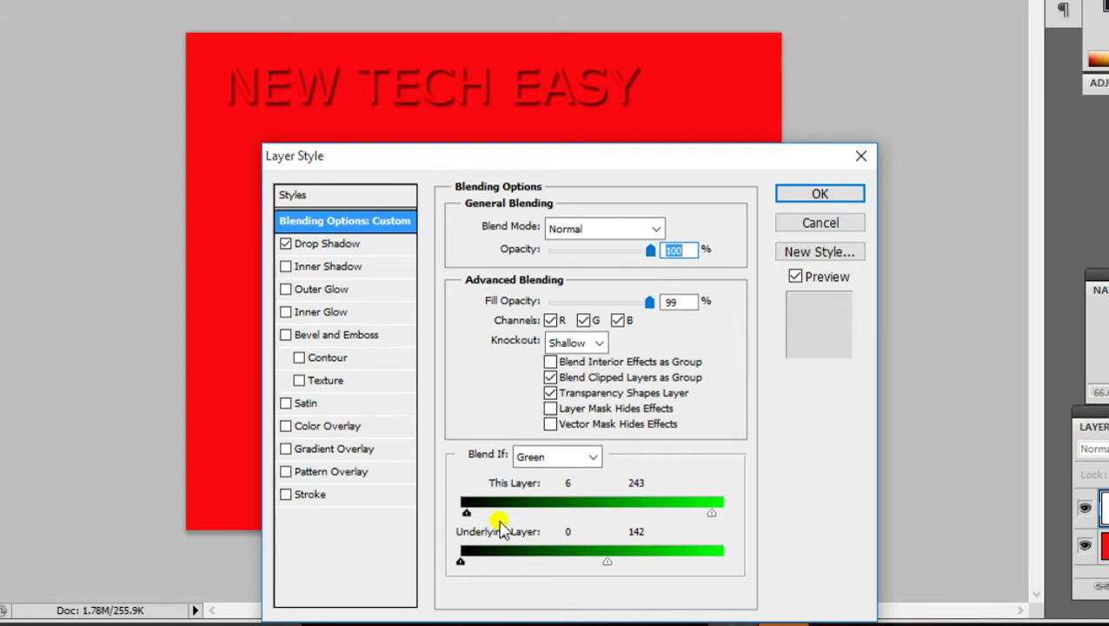
{"action": "mouse_move", "coordinate": [467, 517]}
{"action": "left_mouse_down"}
{"action": "mouse_move", "coordinate": [683, 523]}
{"action": "mouse_move", "coordinate": [658, 519]}
{"action": "left_mouse_up"}
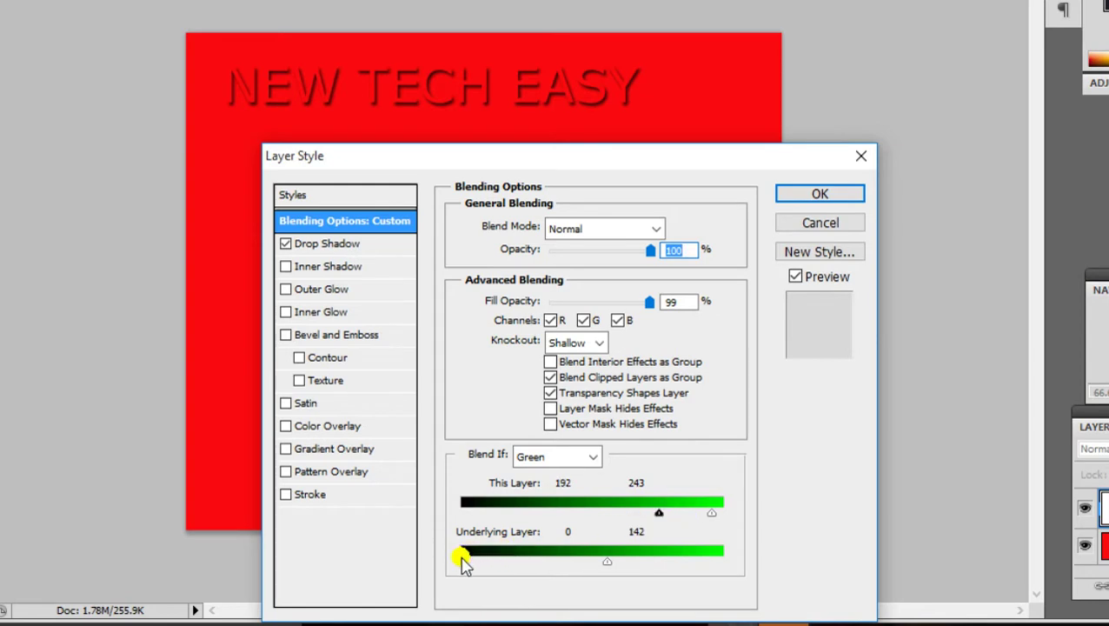
{"action": "mouse_move", "coordinate": [461, 563]}
{"action": "left_mouse_down"}
{"action": "mouse_move", "coordinate": [691, 560]}
{"action": "mouse_move", "coordinate": [651, 559]}
{"action": "left_mouse_up"}
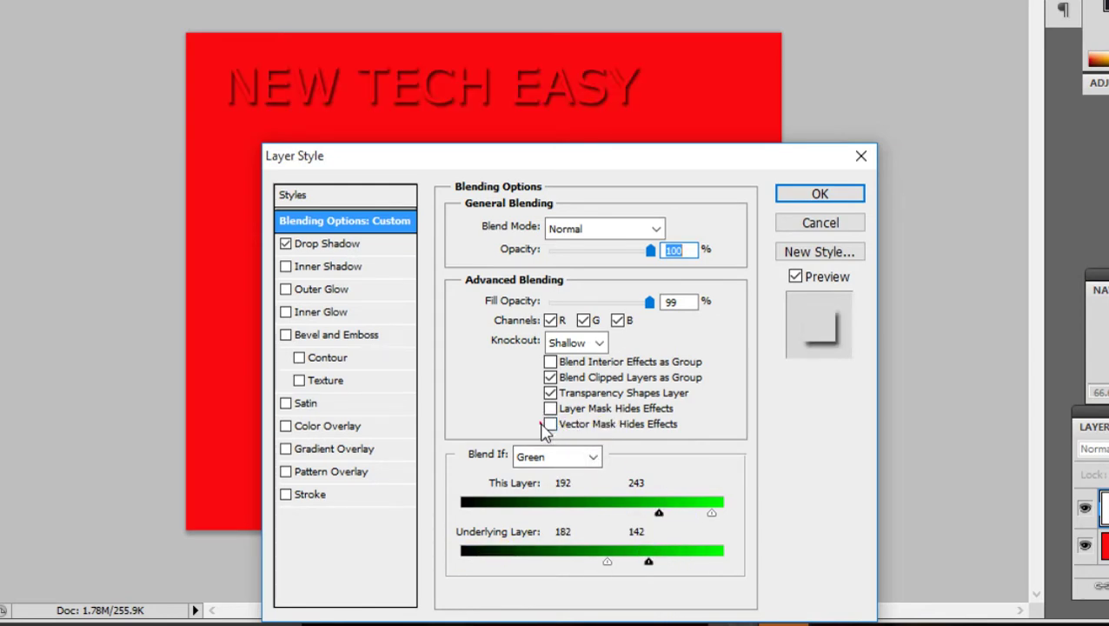
Step: Turn on Layer Mask Hides Effects and Vector Mask Hides Effects
{"action": "left_click", "coordinate": [547, 424]}
{"action": "left_click", "coordinate": [551, 394]}
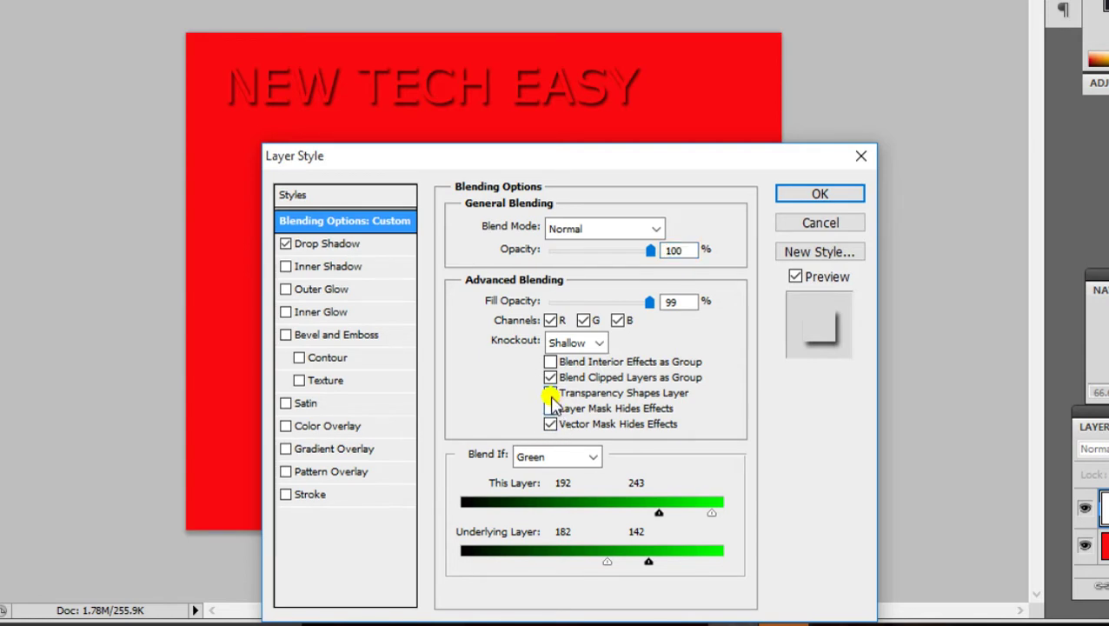
{"action": "left_click", "coordinate": [550, 409]}
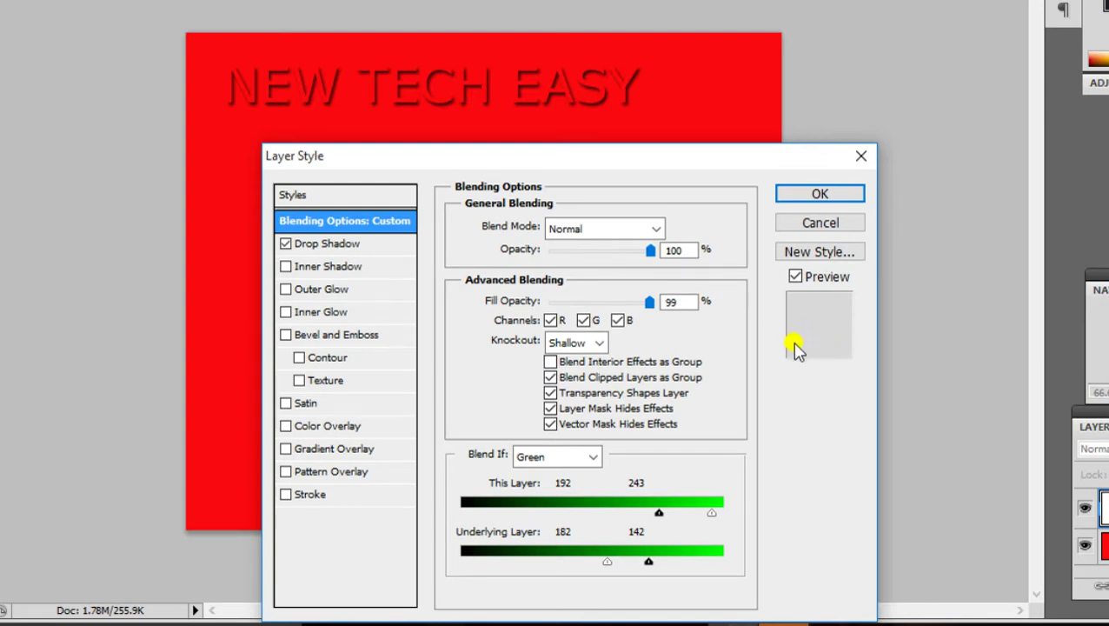
Step: Replace the text's drop shadow with an Inner Shadow
{"action": "left_click", "coordinate": [315, 267]}
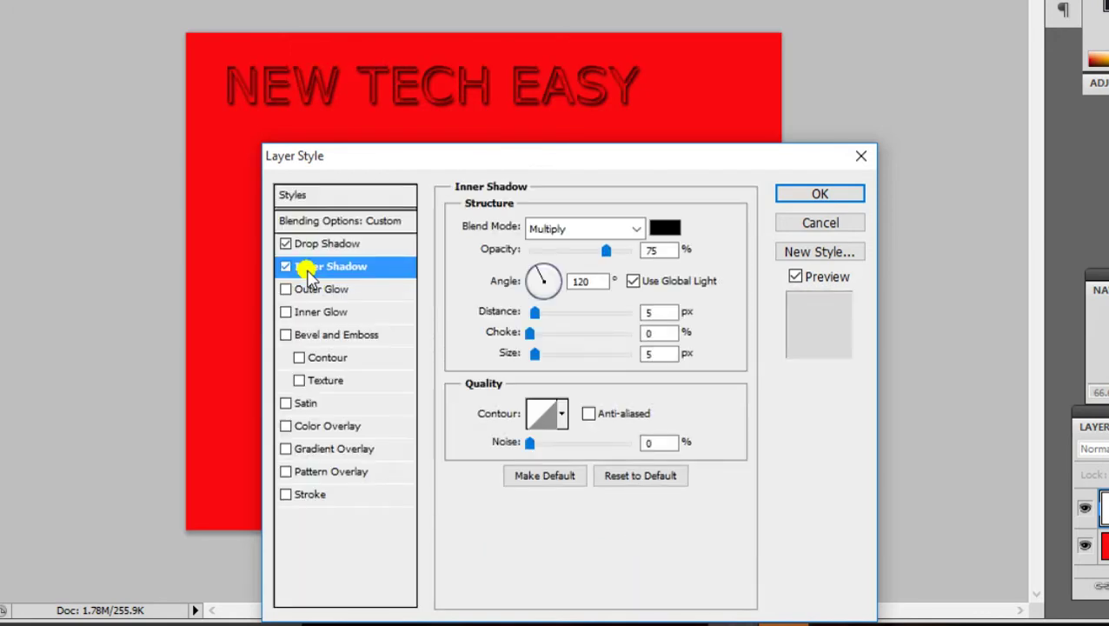
{"action": "left_click", "coordinate": [287, 245]}
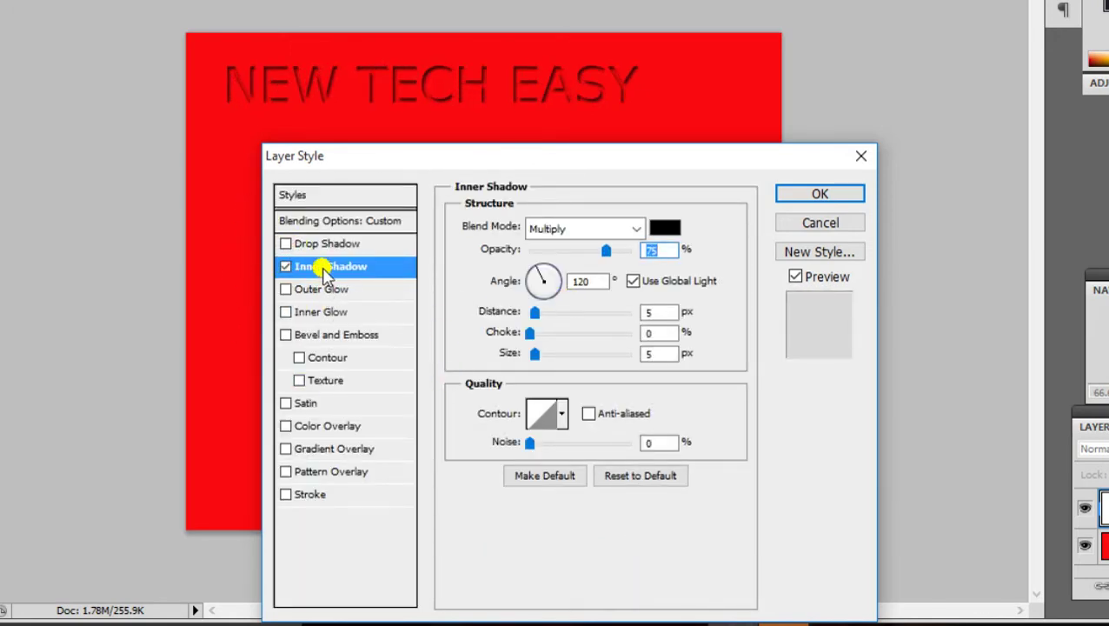
{"action": "left_click", "coordinate": [286, 267]}
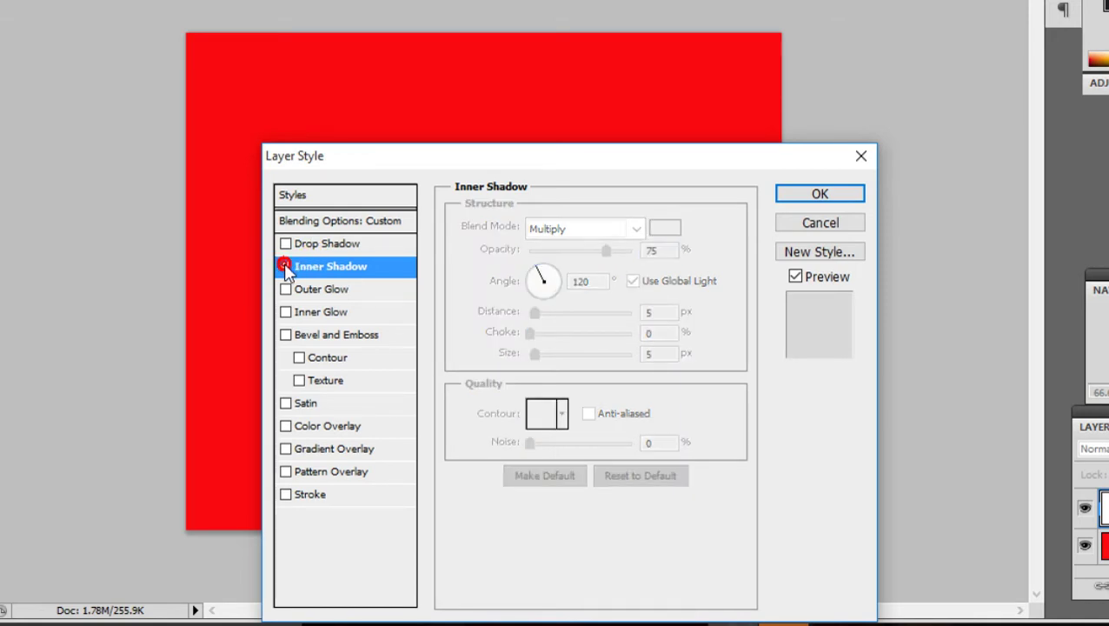
{"action": "left_click", "coordinate": [285, 267]}
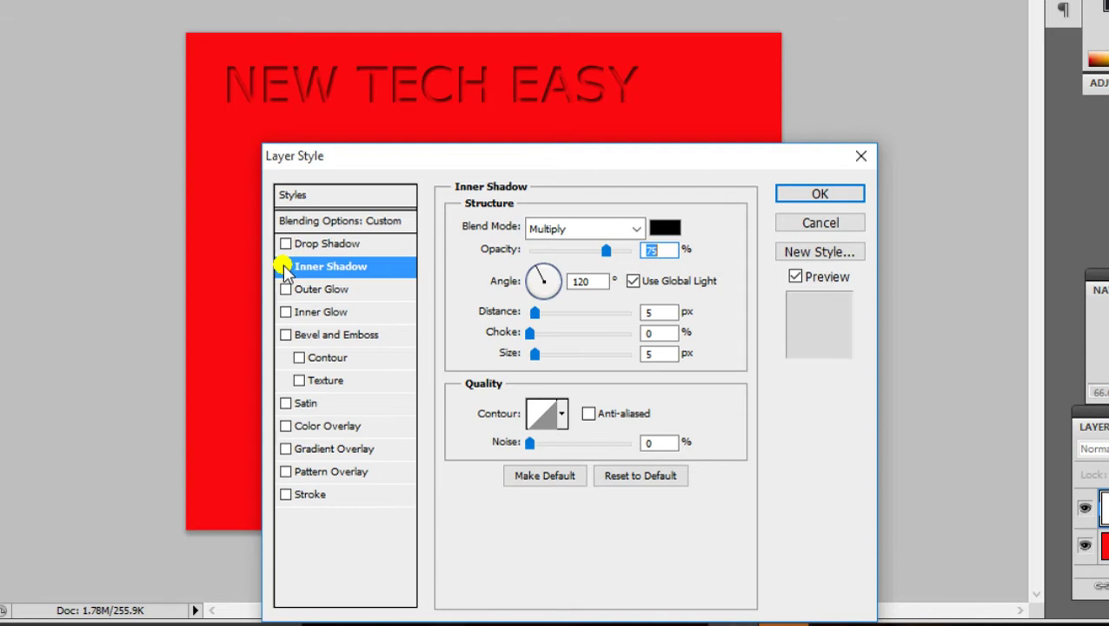
{"action": "left_click", "coordinate": [285, 267]}
Step: Give the inner shadow Normal blending and a bright green colour
{"action": "left_click", "coordinate": [635, 228]}
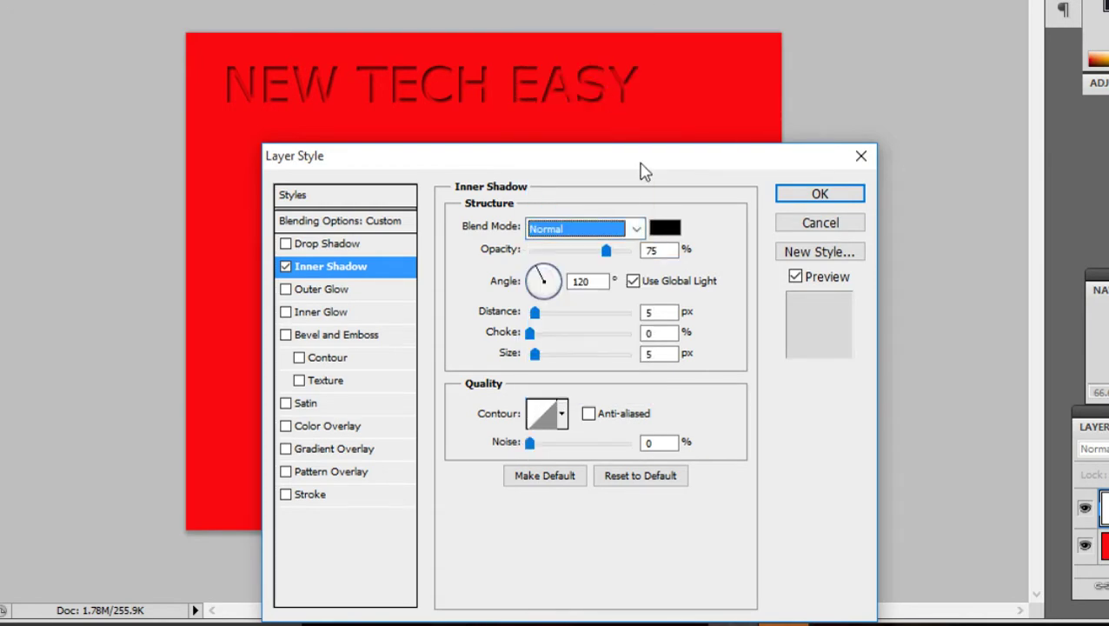
{"action": "left_click", "coordinate": [664, 225]}
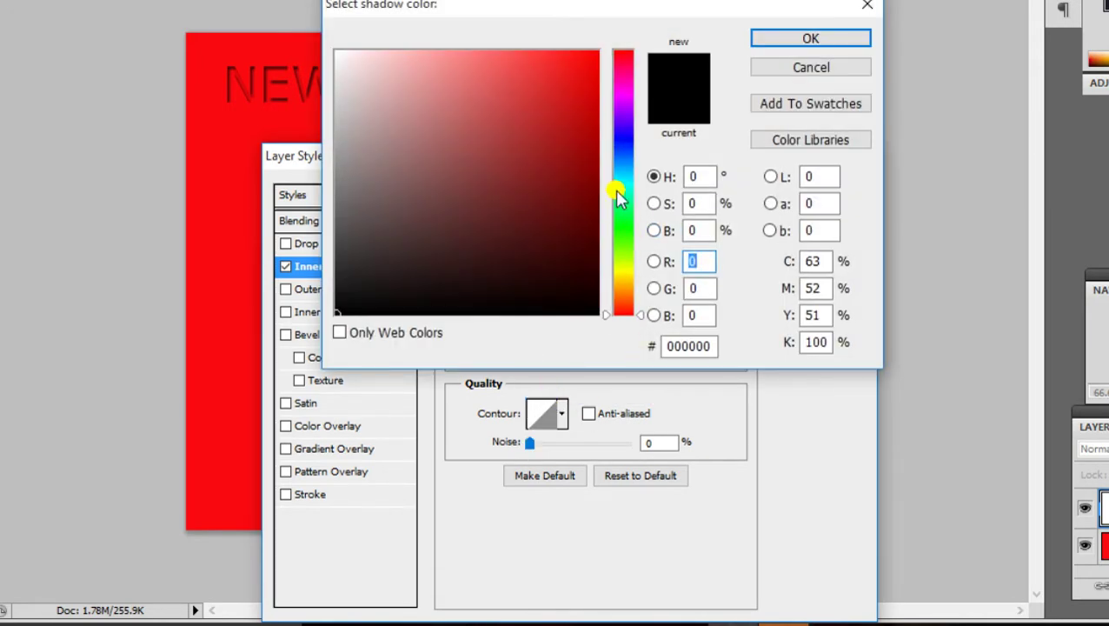
{"action": "mouse_move", "coordinate": [620, 200]}
{"action": "left_mouse_down"}
{"action": "mouse_move", "coordinate": [618, 190]}
{"action": "mouse_move", "coordinate": [621, 216]}
{"action": "left_mouse_up"}
{"action": "left_click", "coordinate": [588, 55]}
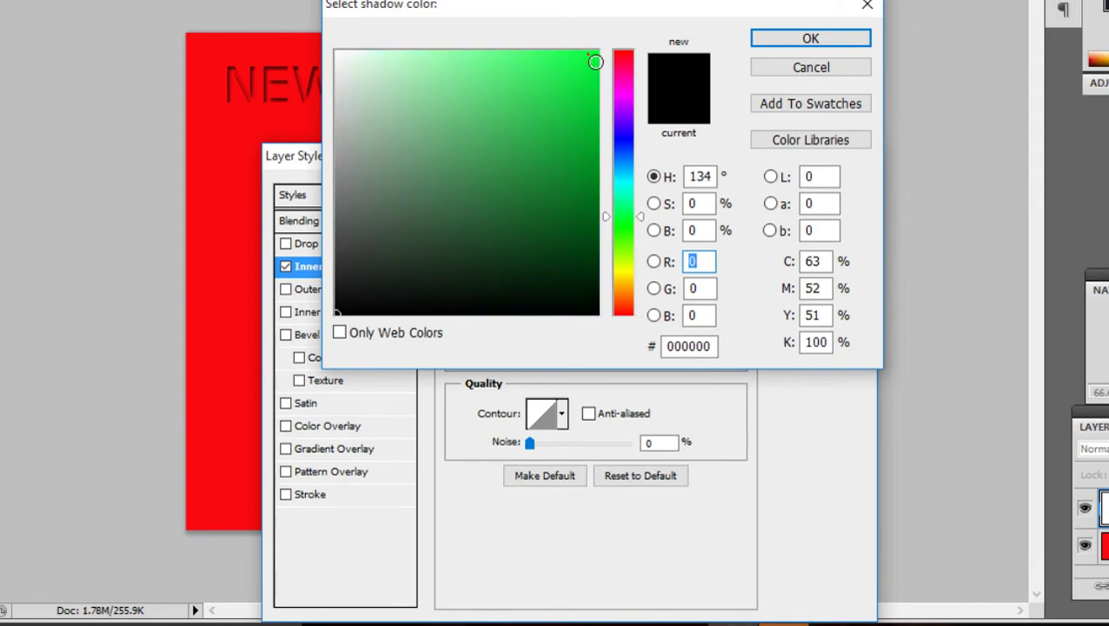
{"action": "left_click", "coordinate": [797, 38]}
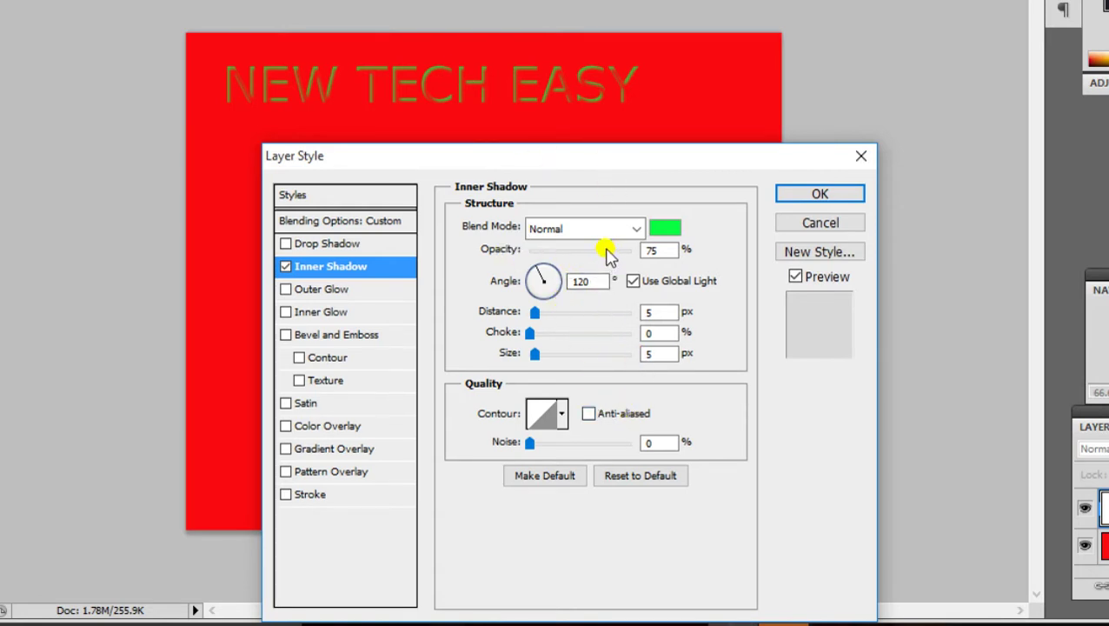
Step: Set the inner shadow to 98% opacity, 53° angle, 22 px distance, 6% choke, 0 px size
{"action": "left_click_drag", "start_coordinate": [605, 252], "coordinate": [633, 254]}
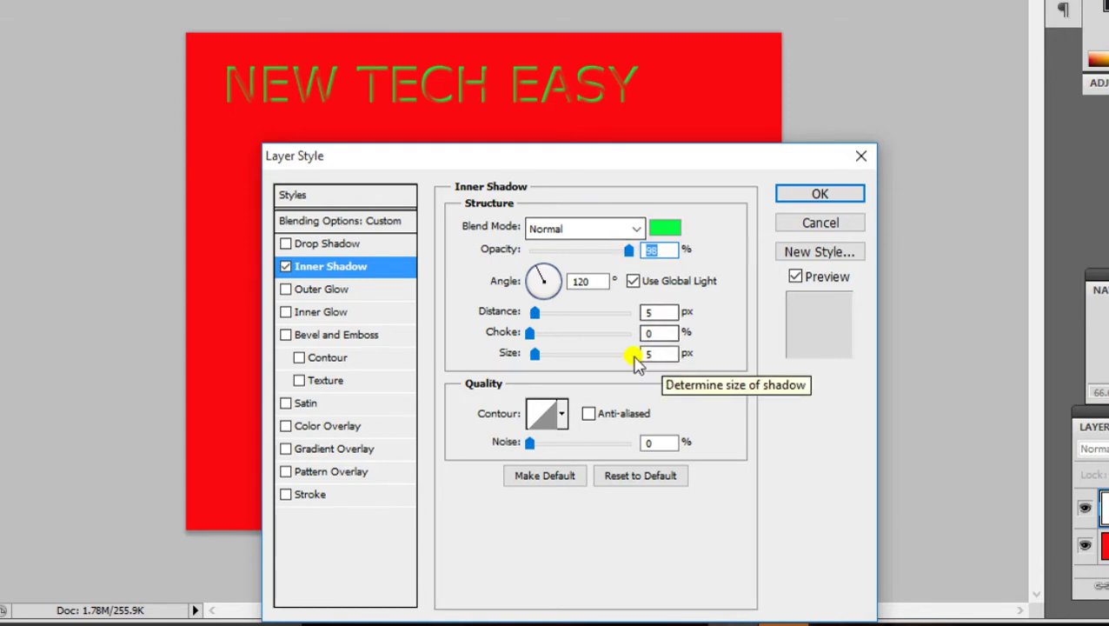
{"action": "mouse_move", "coordinate": [543, 283]}
{"action": "left_mouse_down"}
{"action": "mouse_move", "coordinate": [556, 295]}
{"action": "mouse_move", "coordinate": [542, 287]}
{"action": "mouse_move", "coordinate": [561, 250]}
{"action": "mouse_move", "coordinate": [507, 257]}
{"action": "mouse_move", "coordinate": [535, 310]}
{"action": "mouse_move", "coordinate": [519, 254]}
{"action": "mouse_move", "coordinate": [559, 250]}
{"action": "mouse_move", "coordinate": [545, 277]}
{"action": "mouse_move", "coordinate": [565, 269]}
{"action": "left_mouse_up"}
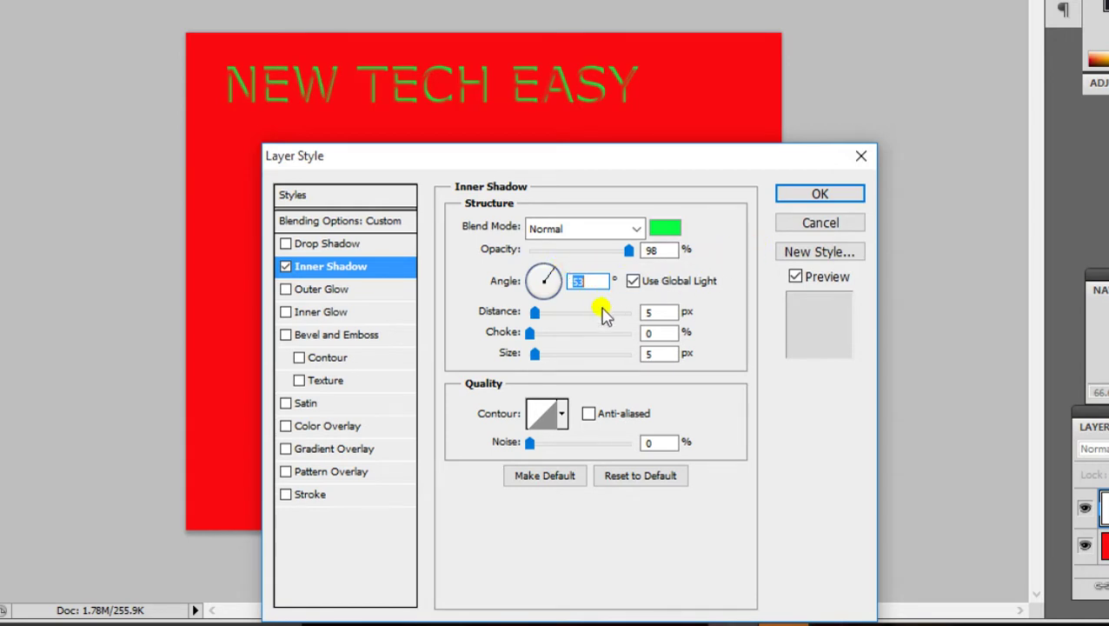
{"action": "mouse_move", "coordinate": [536, 319]}
{"action": "left_mouse_down"}
{"action": "mouse_move", "coordinate": [607, 325]}
{"action": "mouse_move", "coordinate": [517, 329]}
{"action": "mouse_move", "coordinate": [556, 338]}
{"action": "left_mouse_up"}
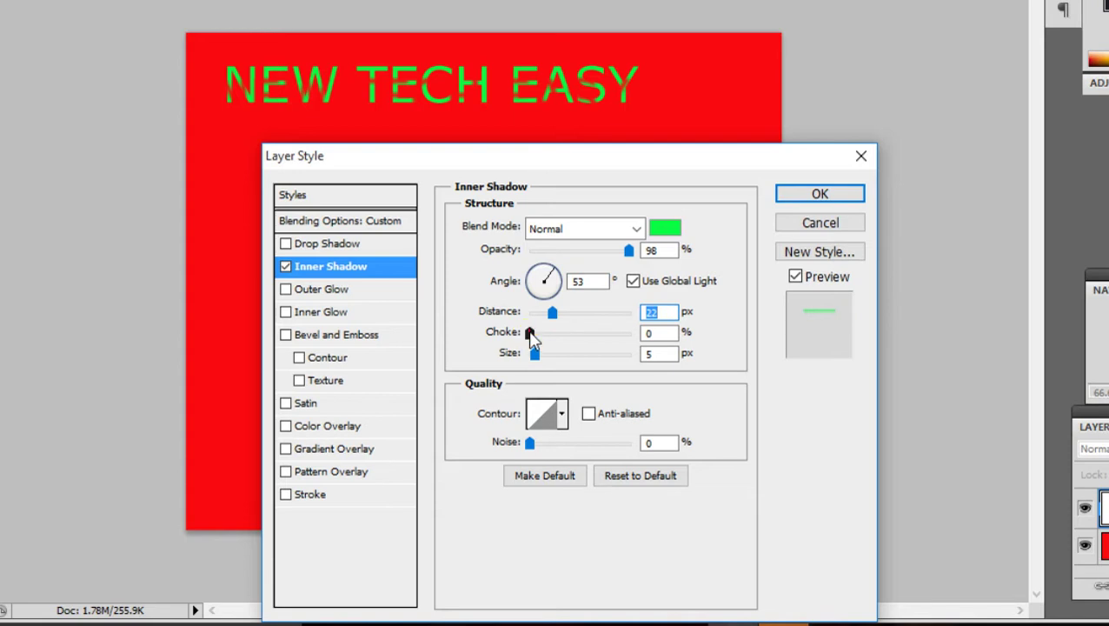
{"action": "mouse_move", "coordinate": [530, 333]}
{"action": "left_mouse_down"}
{"action": "mouse_move", "coordinate": [593, 341]}
{"action": "mouse_move", "coordinate": [524, 329]}
{"action": "mouse_move", "coordinate": [572, 343]}
{"action": "mouse_move", "coordinate": [536, 333]}
{"action": "left_mouse_up"}
{"action": "left_click_drag", "start_coordinate": [533, 357], "coordinate": [526, 356]}
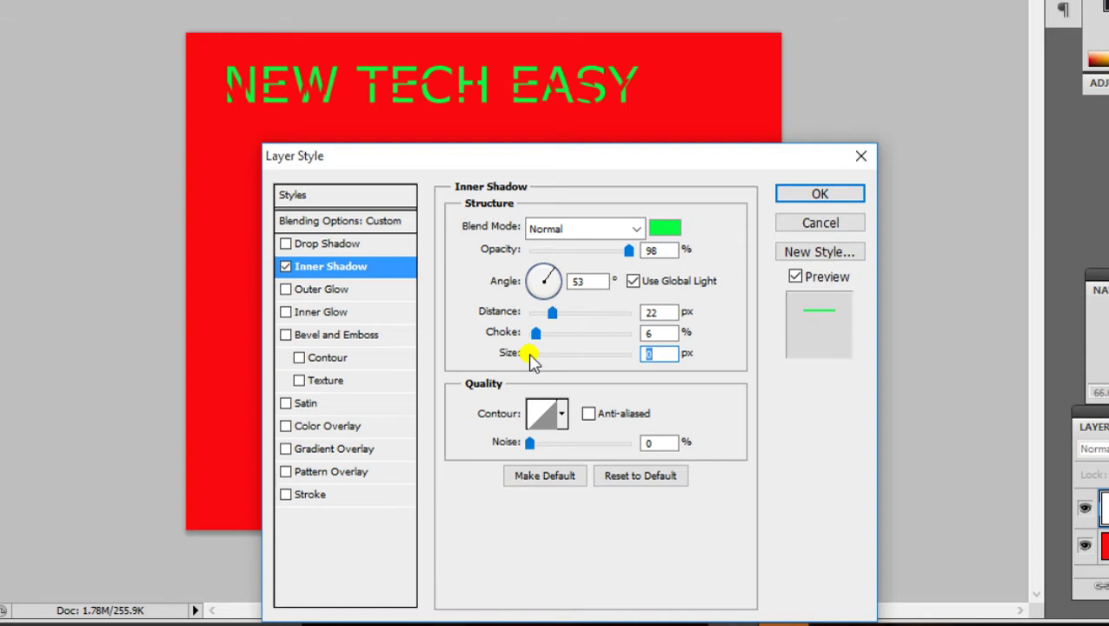
Step: Preview several inner shadow contour presets and settle on one keeping the text green
{"action": "left_click", "coordinate": [561, 414]}
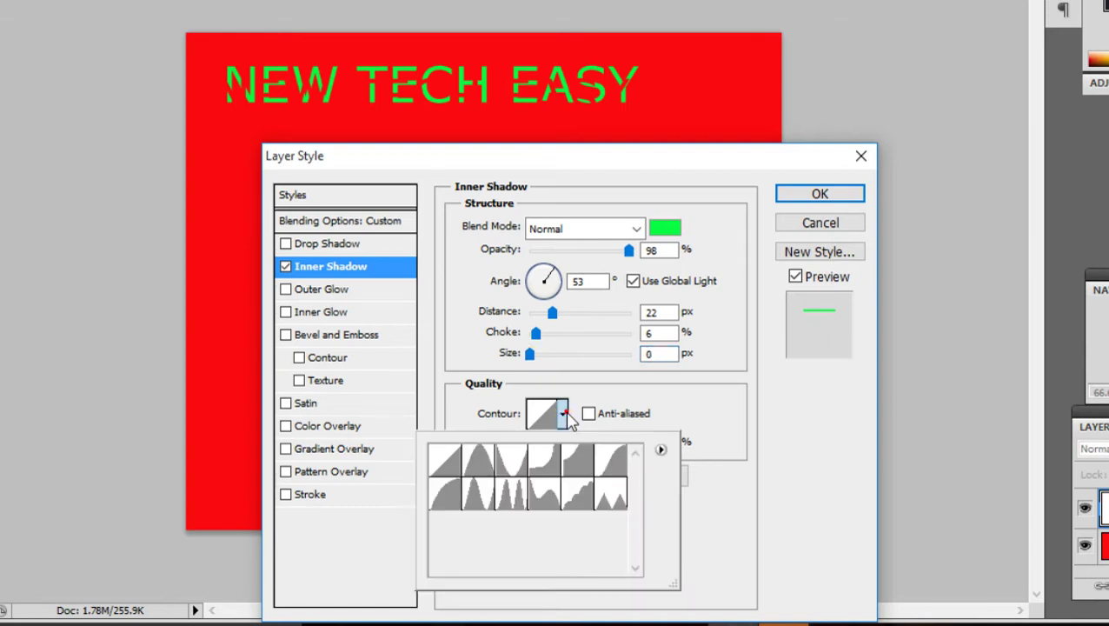
{"action": "left_click", "coordinate": [476, 459]}
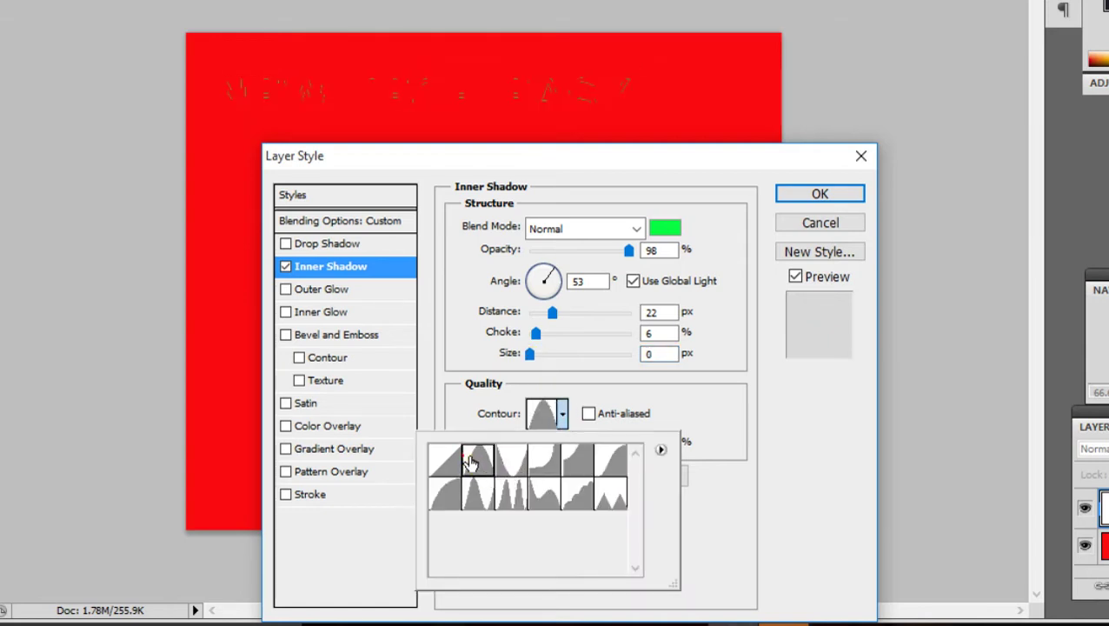
{"action": "left_click", "coordinate": [511, 463]}
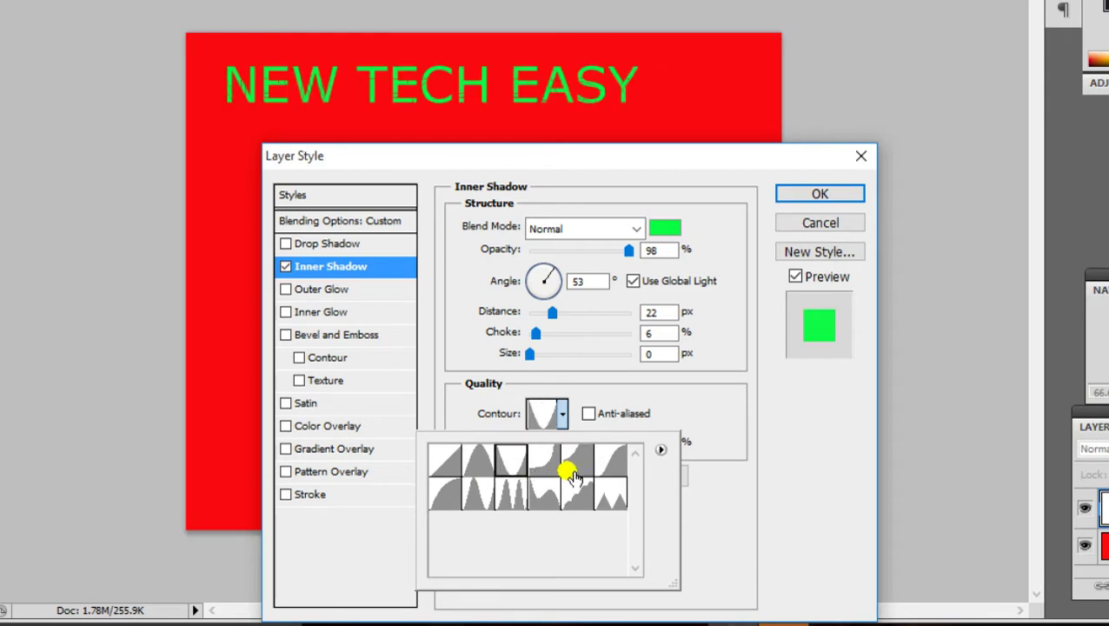
{"action": "left_click", "coordinate": [547, 474]}
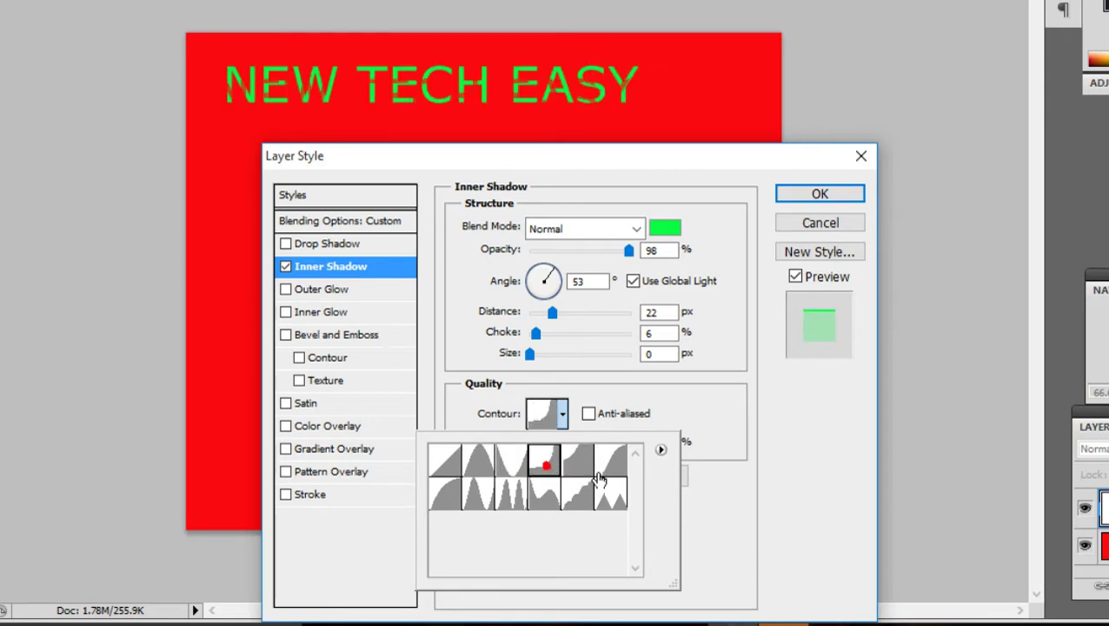
{"action": "left_click", "coordinate": [587, 474]}
{"action": "left_click", "coordinate": [618, 467]}
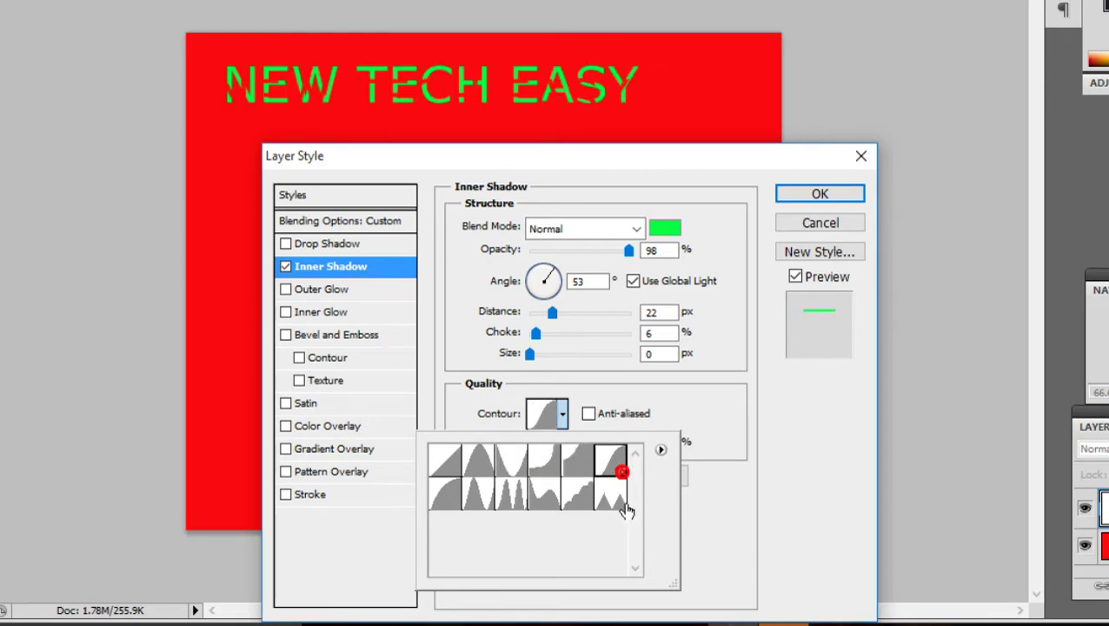
{"action": "left_click", "coordinate": [618, 502]}
{"action": "left_click", "coordinate": [610, 458]}
Step: Open the Contour Preset Manager and close it, returning to the Inner Shadow panel
{"action": "left_click", "coordinate": [662, 451]}
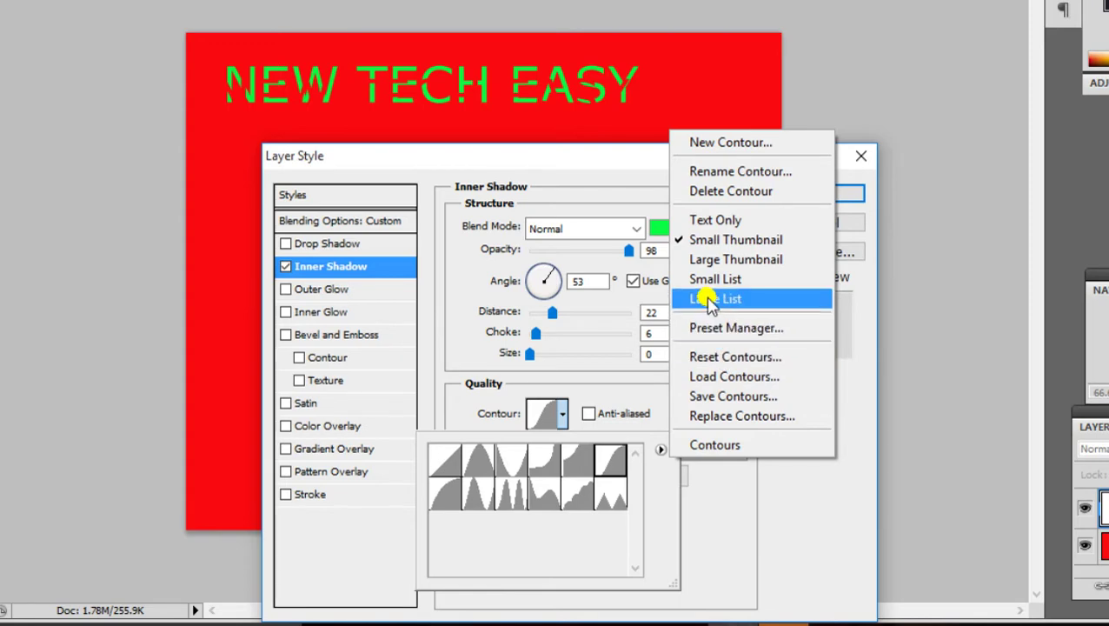
{"action": "left_click", "coordinate": [705, 329]}
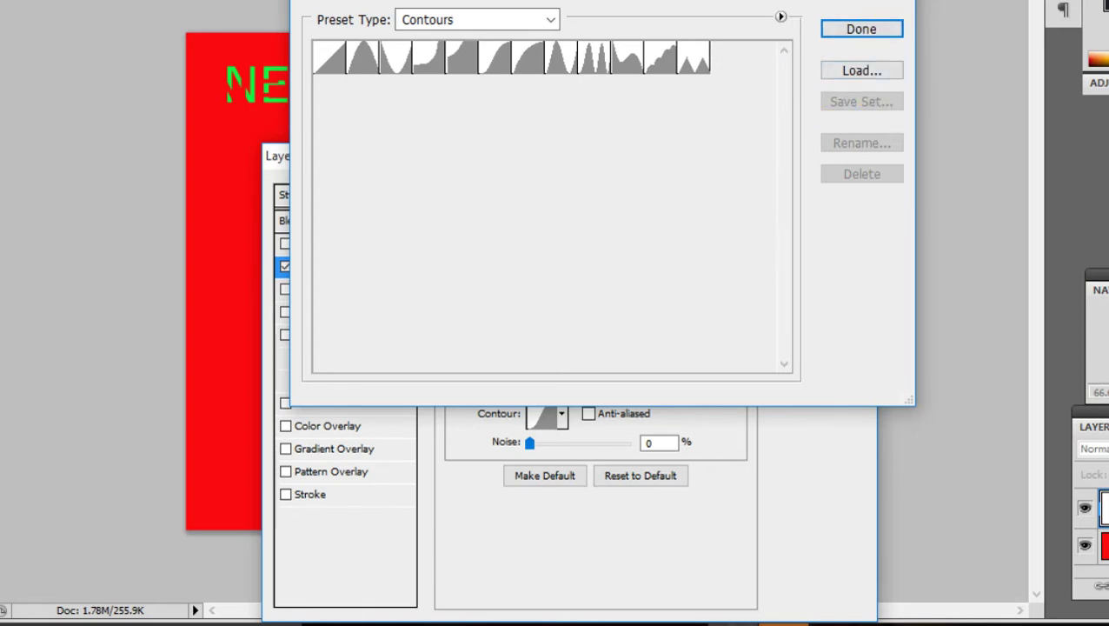
{"action": "key", "text": "Return"}
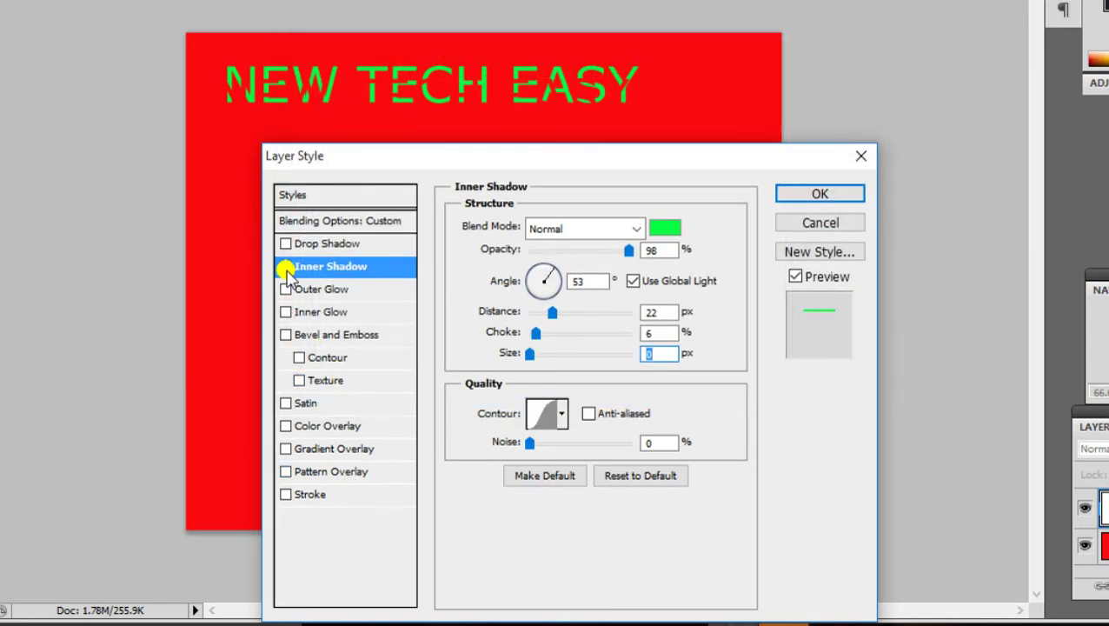
Step: Turn off the green inner shadow and close the Layer Style dialog
{"action": "left_click", "coordinate": [286, 267]}
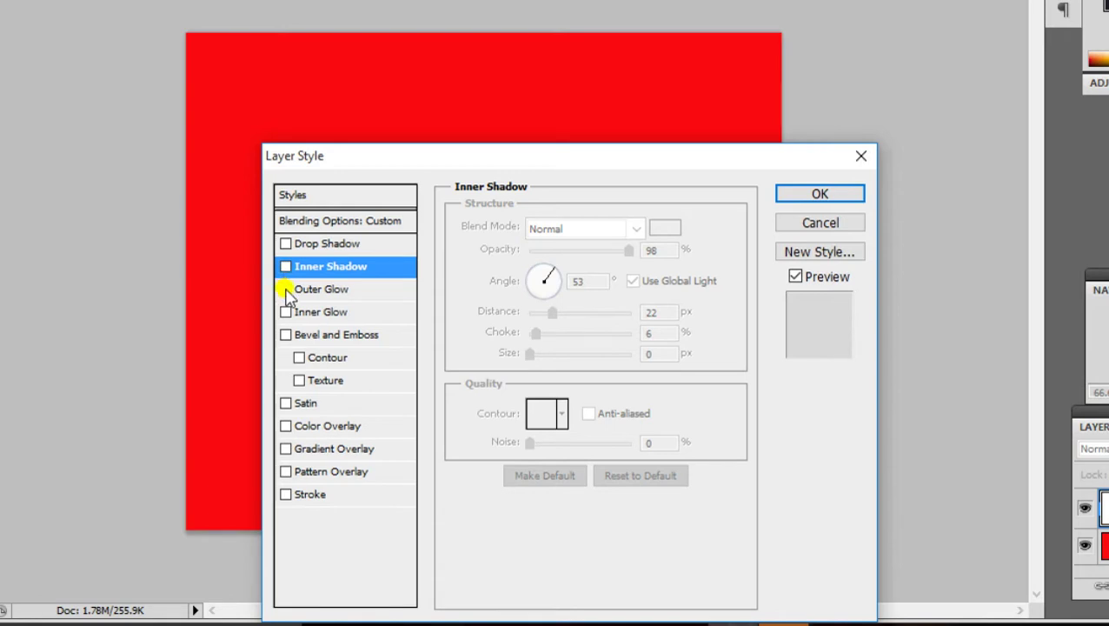
{"action": "left_click", "coordinate": [286, 290]}
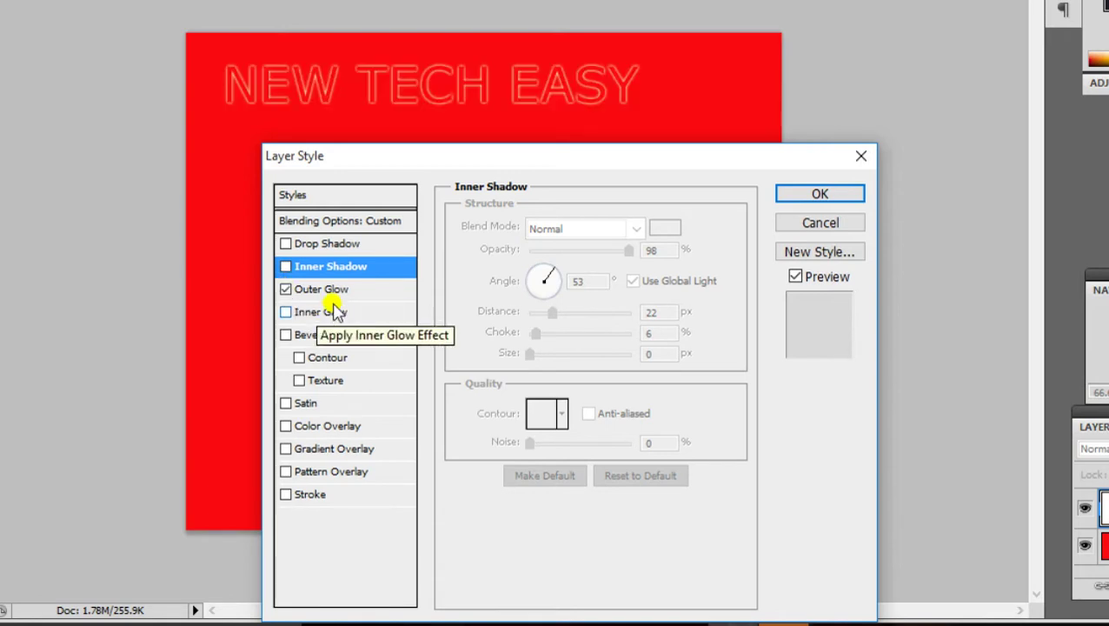
{"action": "left_click", "coordinate": [860, 162]}
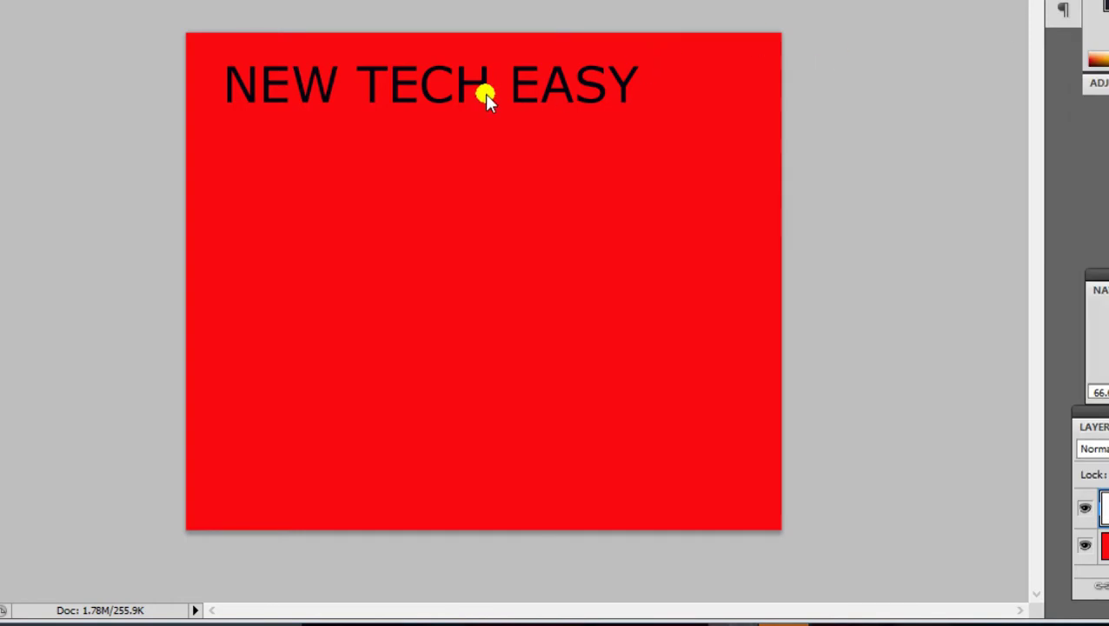
Step: Reopen Layer Style and enable Outer Glow: pale yellow, Screen, 75% opacity, 5 px
{"action": "right_click", "coordinate": [484, 94]}
{"action": "left_click", "coordinate": [522, 104]}
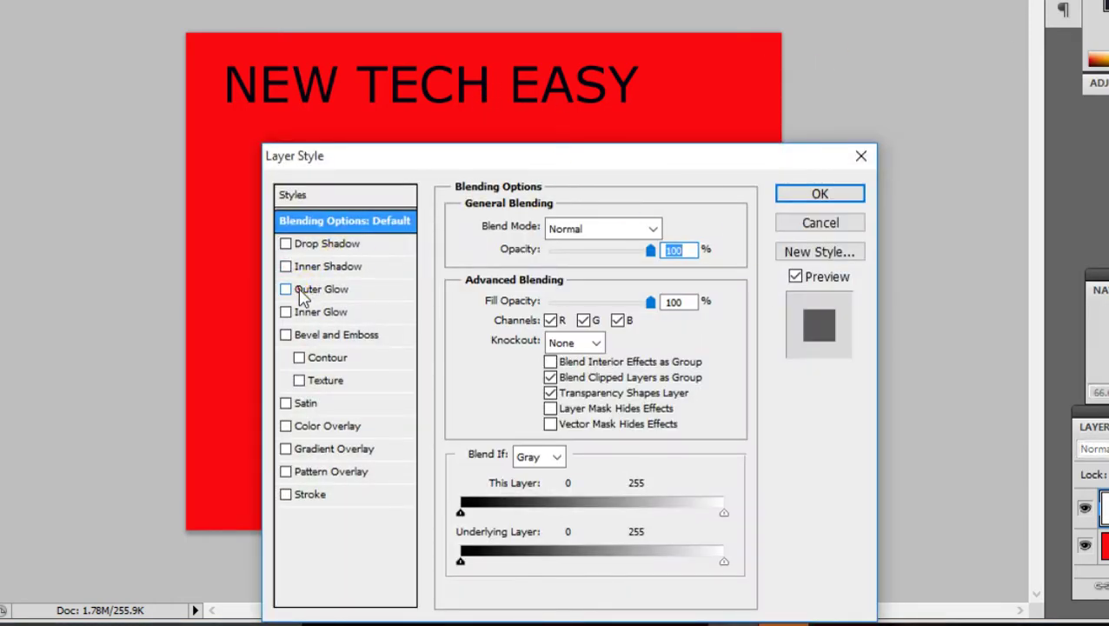
{"action": "left_click", "coordinate": [302, 292]}
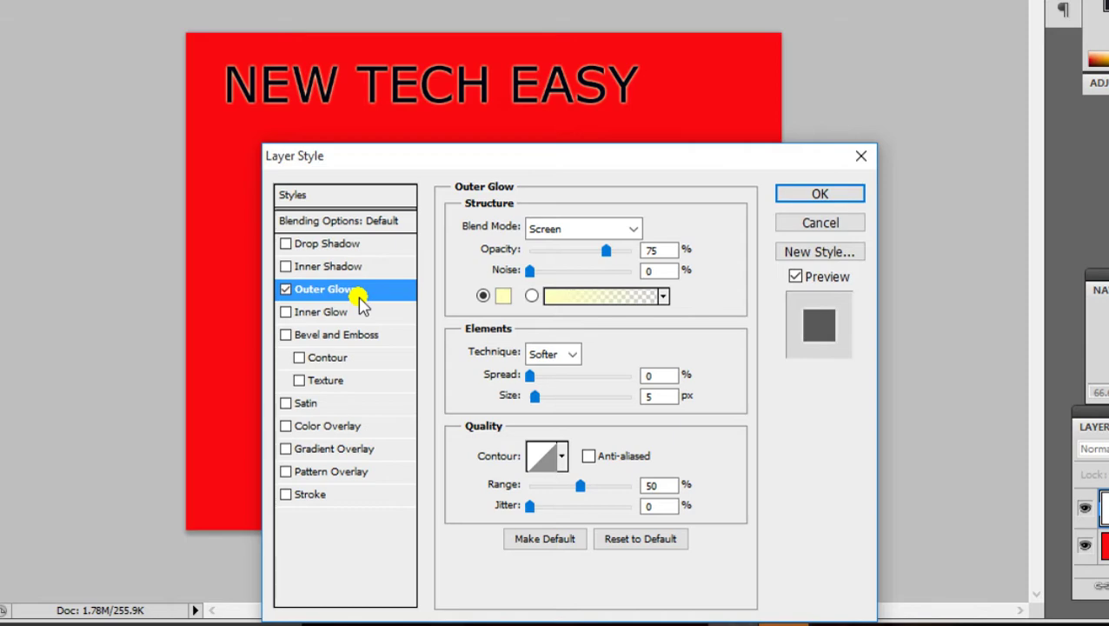
Step: Set the outer glow colour to near-white #fcfcfa
{"action": "left_click", "coordinate": [503, 296]}
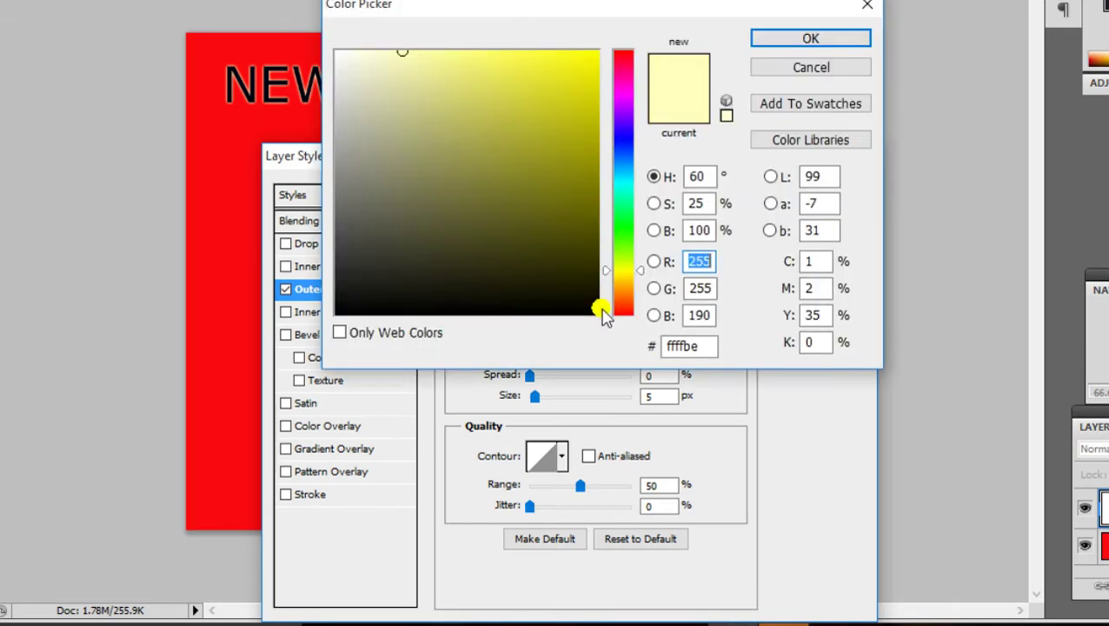
{"action": "left_click", "coordinate": [339, 55]}
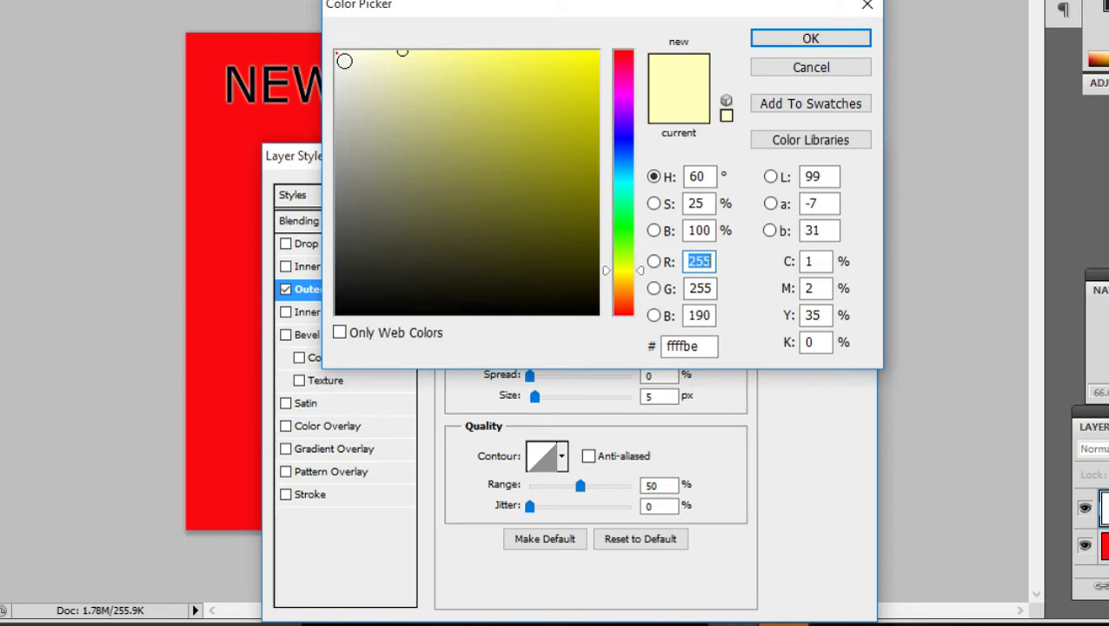
{"action": "left_click", "coordinate": [792, 37]}
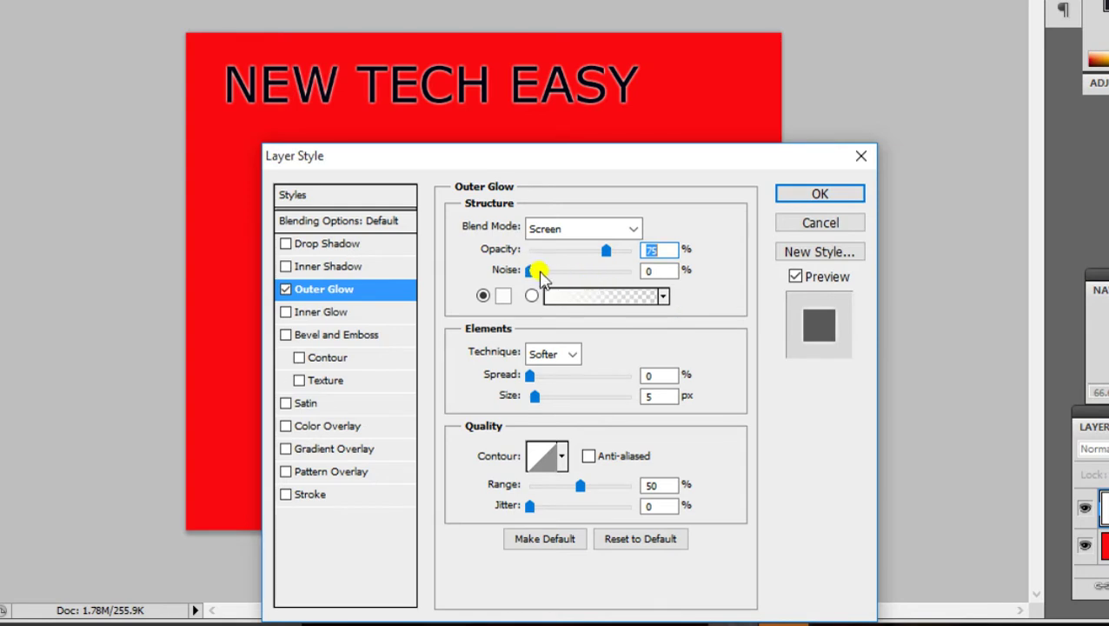
Step: Give the outer glow Normal blending, 64% opacity and 29% noise
{"action": "left_click_drag", "start_coordinate": [530, 271], "coordinate": [560, 272]}
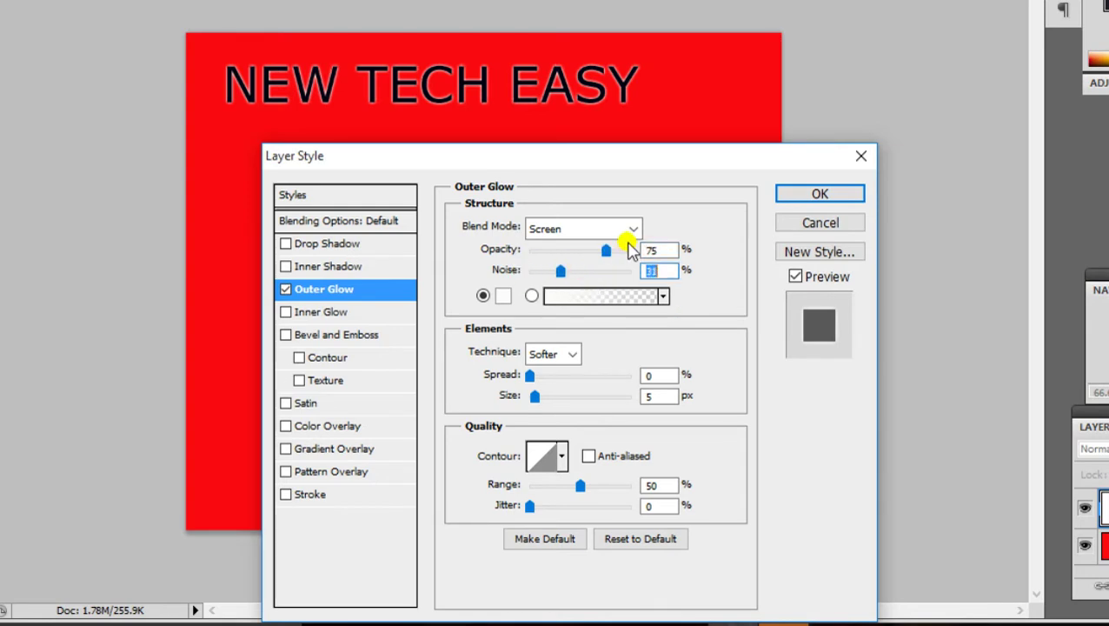
{"action": "left_click", "coordinate": [634, 229]}
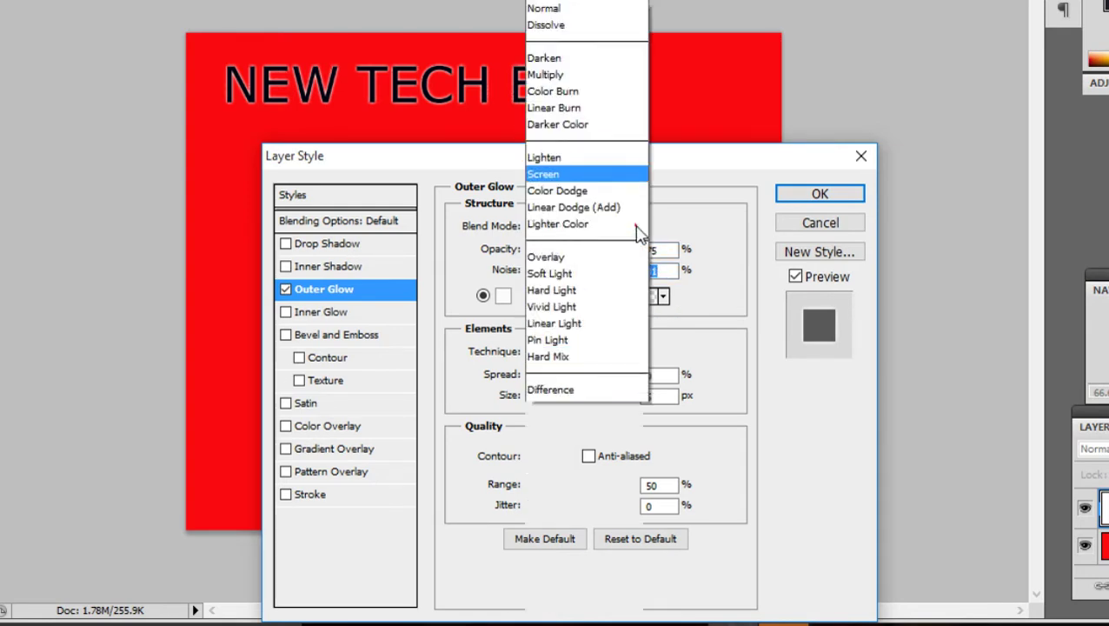
{"action": "left_click", "coordinate": [577, 4]}
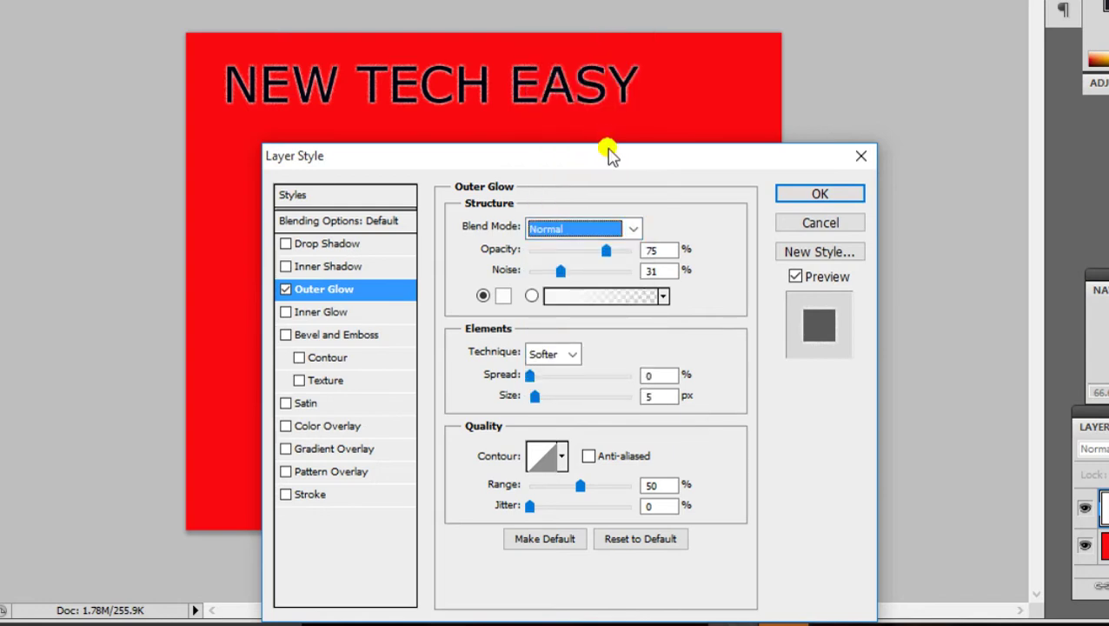
{"action": "left_click_drag", "start_coordinate": [606, 254], "coordinate": [594, 251]}
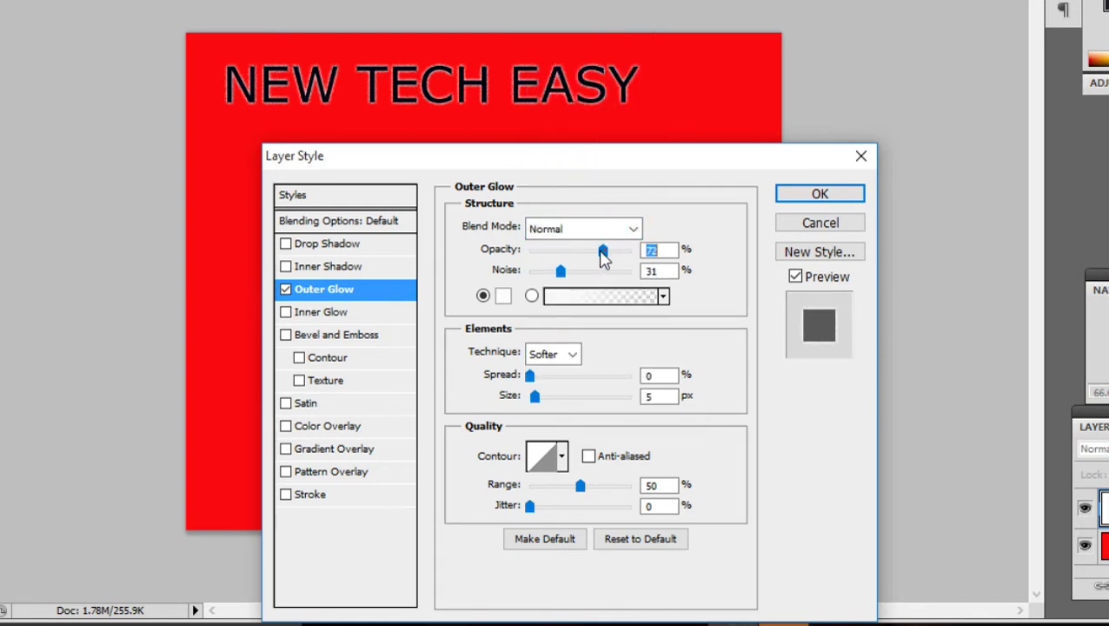
{"action": "left_click", "coordinate": [561, 271]}
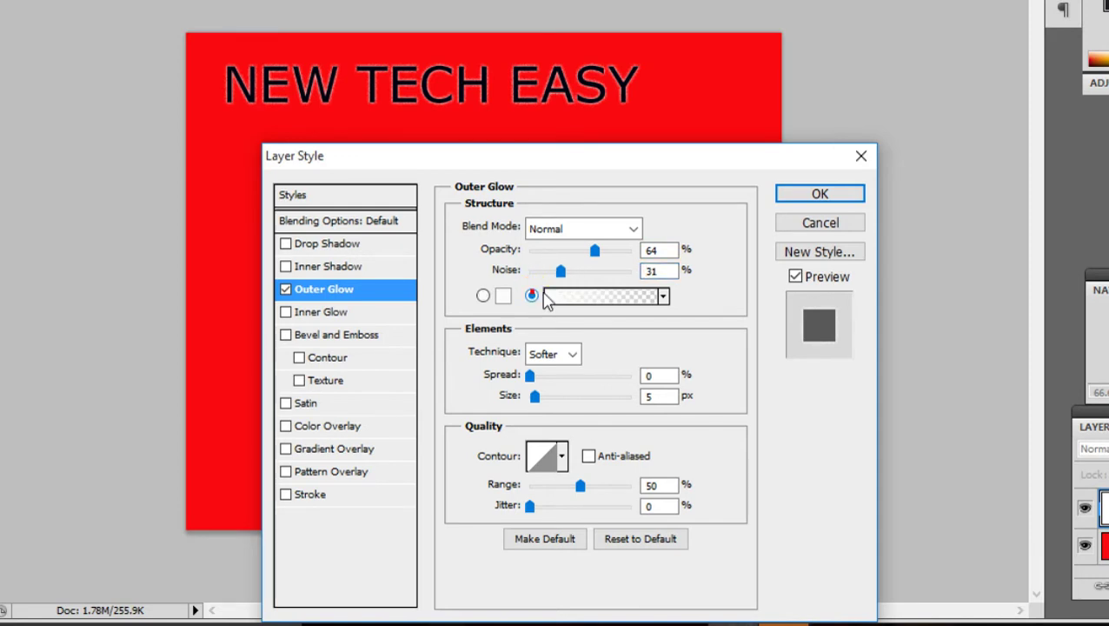
{"action": "mouse_move", "coordinate": [561, 272]}
{"action": "left_mouse_down"}
{"action": "mouse_move", "coordinate": [593, 280]}
{"action": "mouse_move", "coordinate": [559, 276]}
{"action": "left_mouse_up"}
Step: Fill the outer glow with the orange-to-yellow gradient preset
{"action": "left_click", "coordinate": [662, 296]}
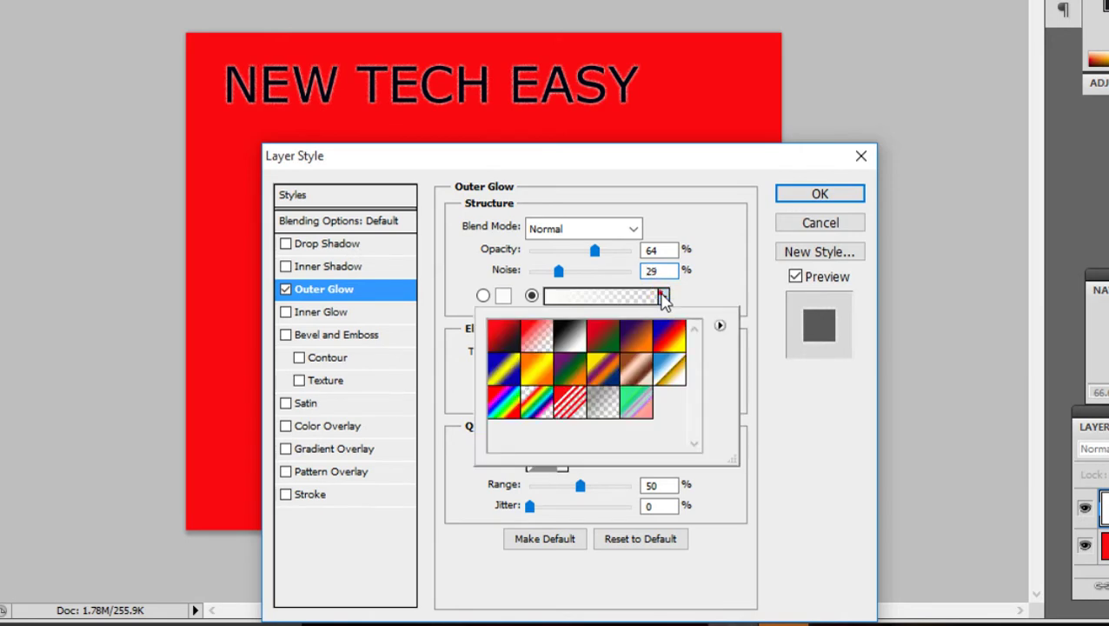
{"action": "left_click", "coordinate": [538, 366]}
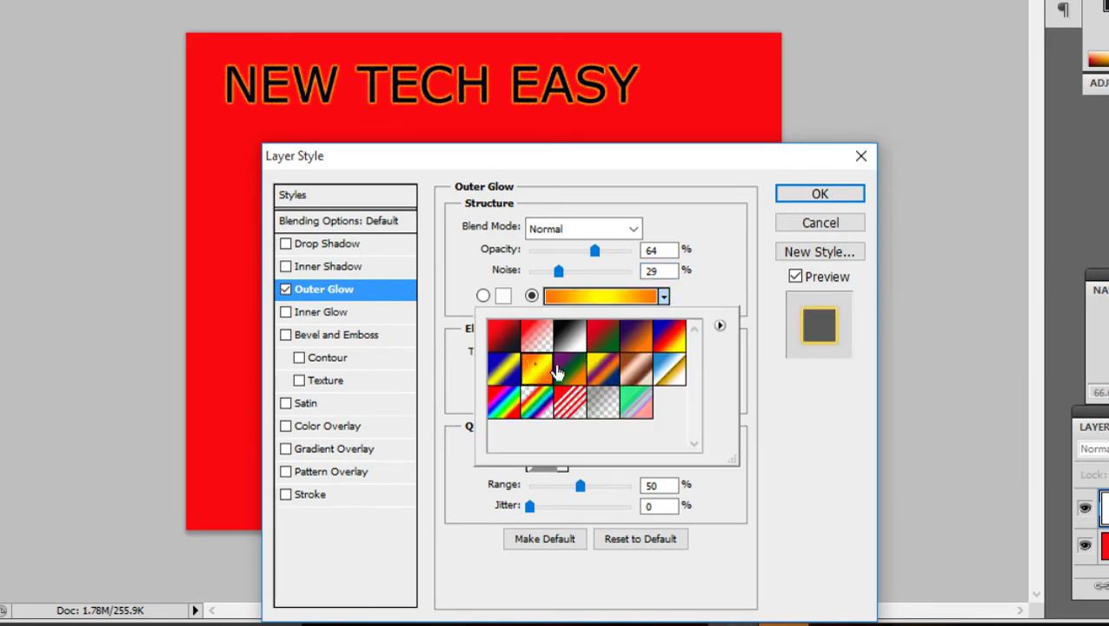
{"action": "right_click", "coordinate": [716, 355]}
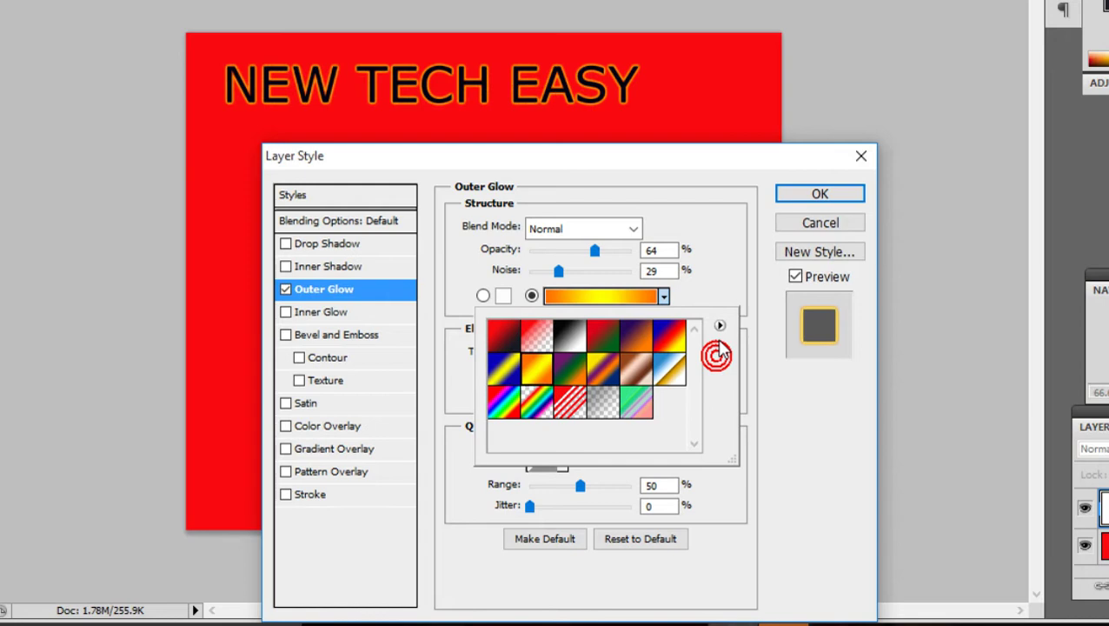
{"action": "left_click", "coordinate": [714, 273]}
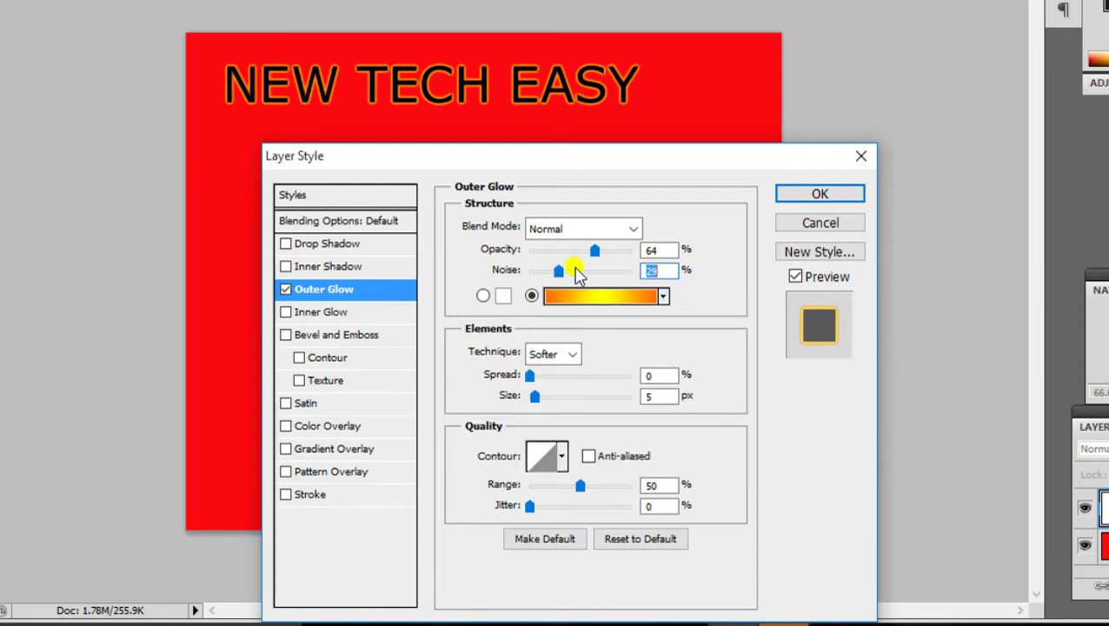
Step: Set the glow opacity to 100%, noise to 63% and range to 46%
{"action": "mouse_move", "coordinate": [595, 254]}
{"action": "left_mouse_down"}
{"action": "mouse_move", "coordinate": [524, 260]}
{"action": "mouse_move", "coordinate": [636, 260]}
{"action": "mouse_move", "coordinate": [643, 269]}
{"action": "left_mouse_up"}
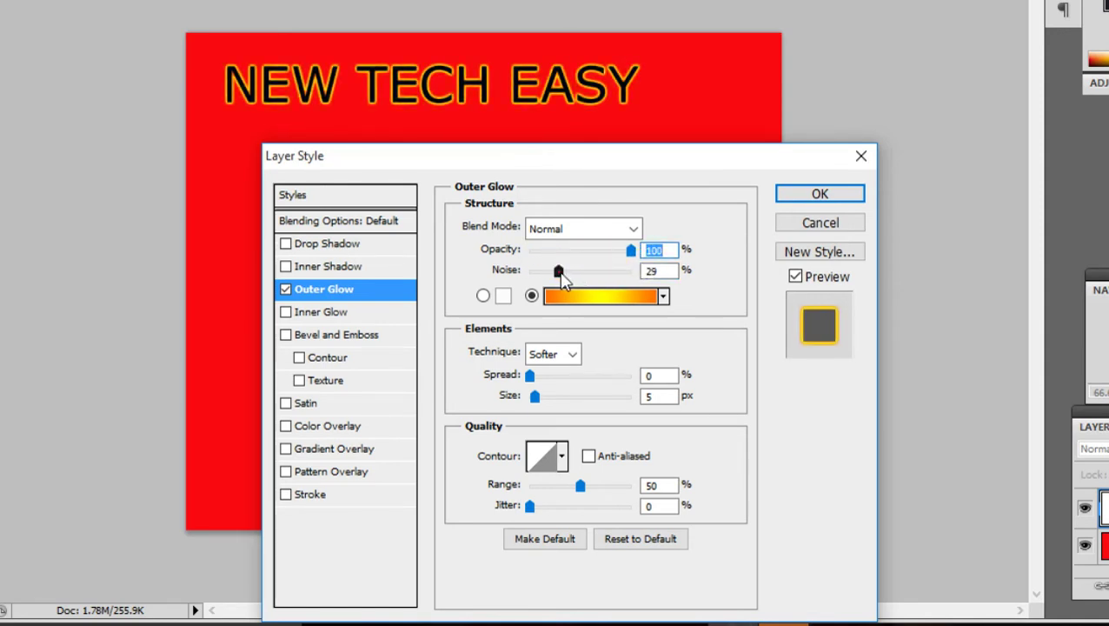
{"action": "mouse_move", "coordinate": [559, 272]}
{"action": "left_mouse_down"}
{"action": "mouse_move", "coordinate": [613, 280]}
{"action": "mouse_move", "coordinate": [594, 280]}
{"action": "left_mouse_up"}
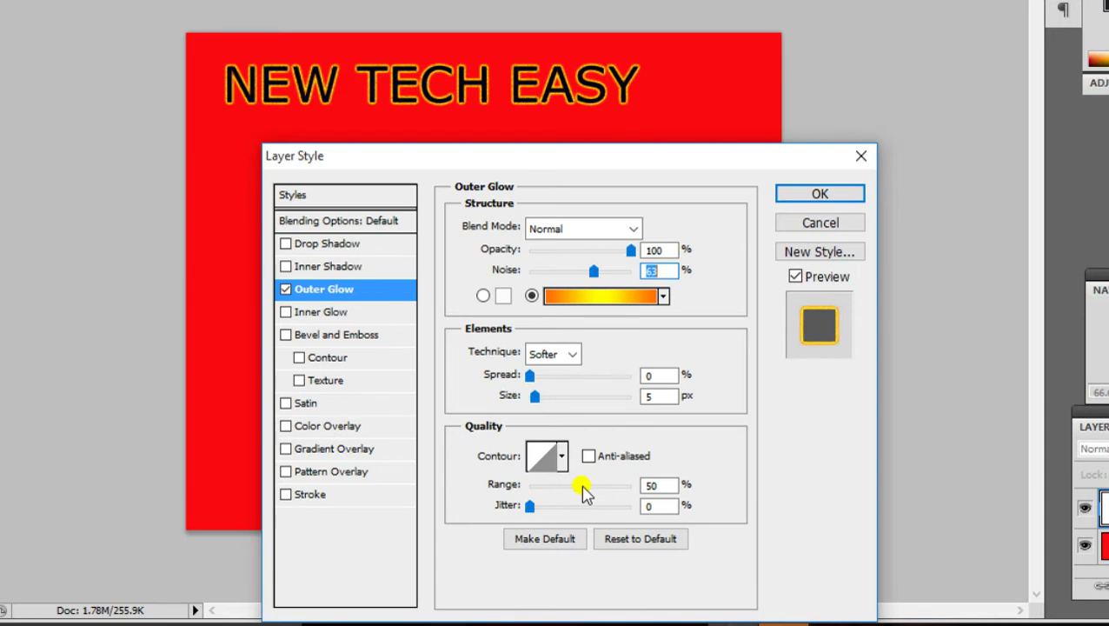
{"action": "left_click_drag", "start_coordinate": [581, 486], "coordinate": [563, 507]}
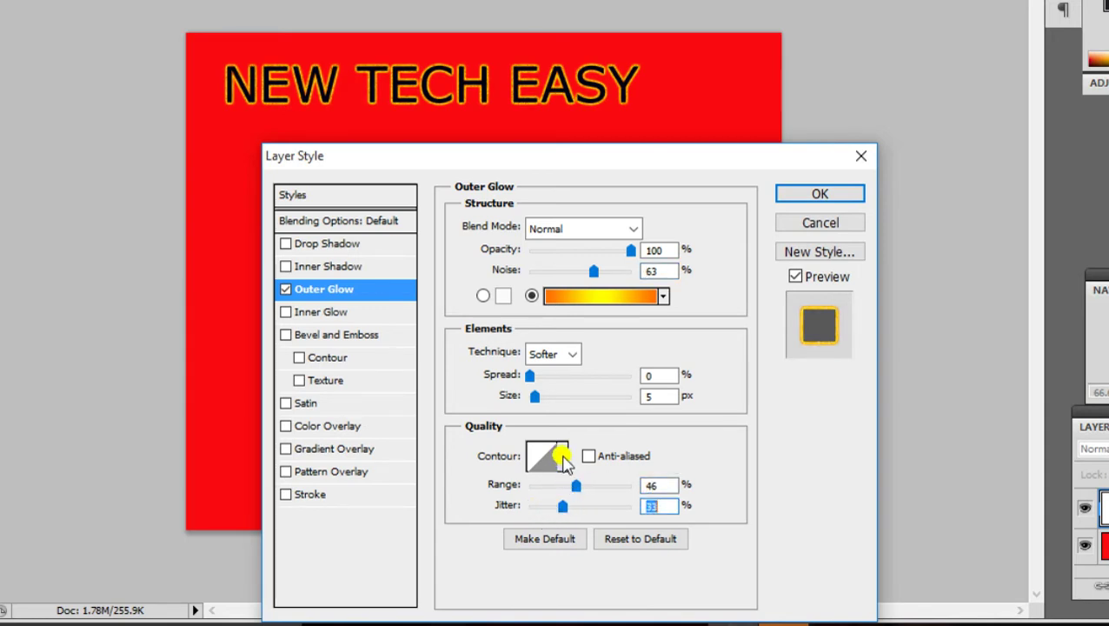
Step: After trying several contour shapes, give the outer glow an anti-aliased Sawtooth contour
{"action": "left_click", "coordinate": [562, 456]}
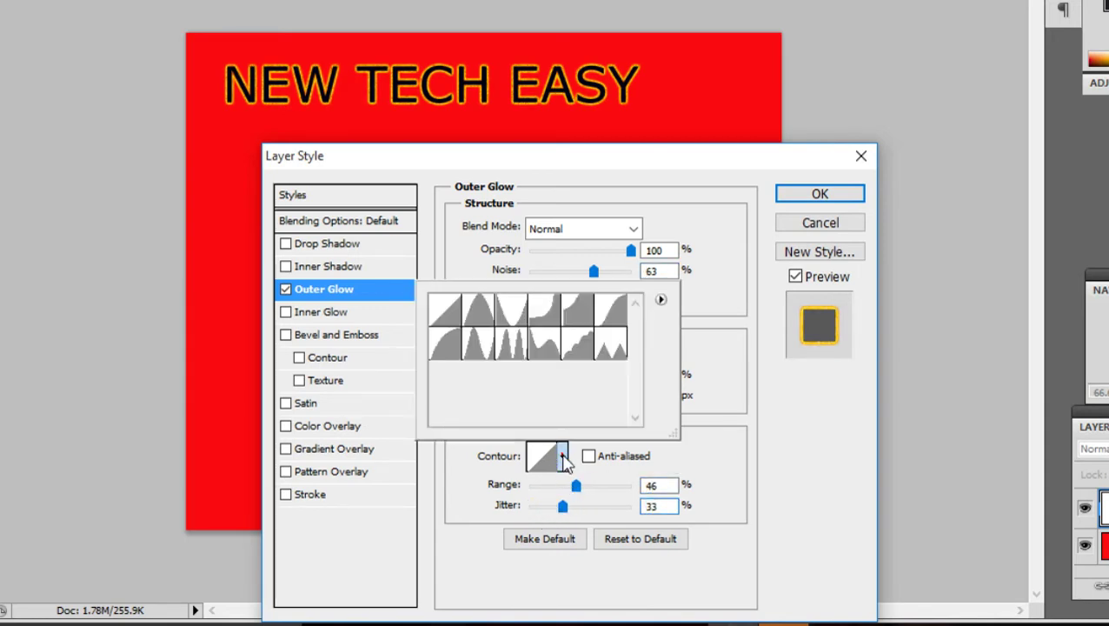
{"action": "left_click", "coordinate": [513, 346]}
{"action": "left_click", "coordinate": [606, 346]}
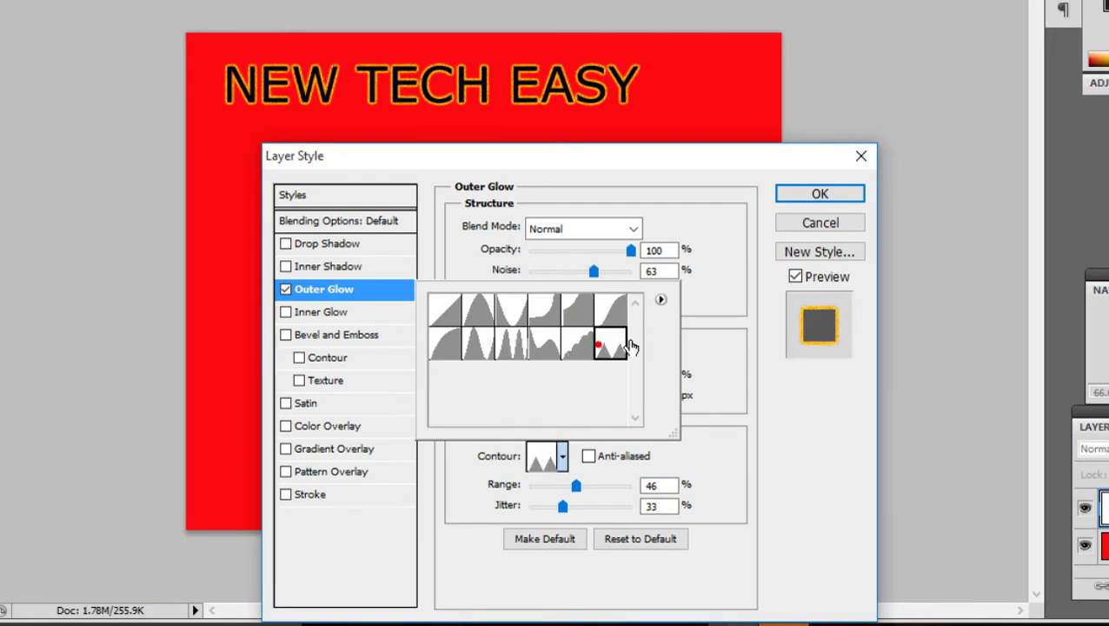
{"action": "left_click", "coordinate": [702, 446]}
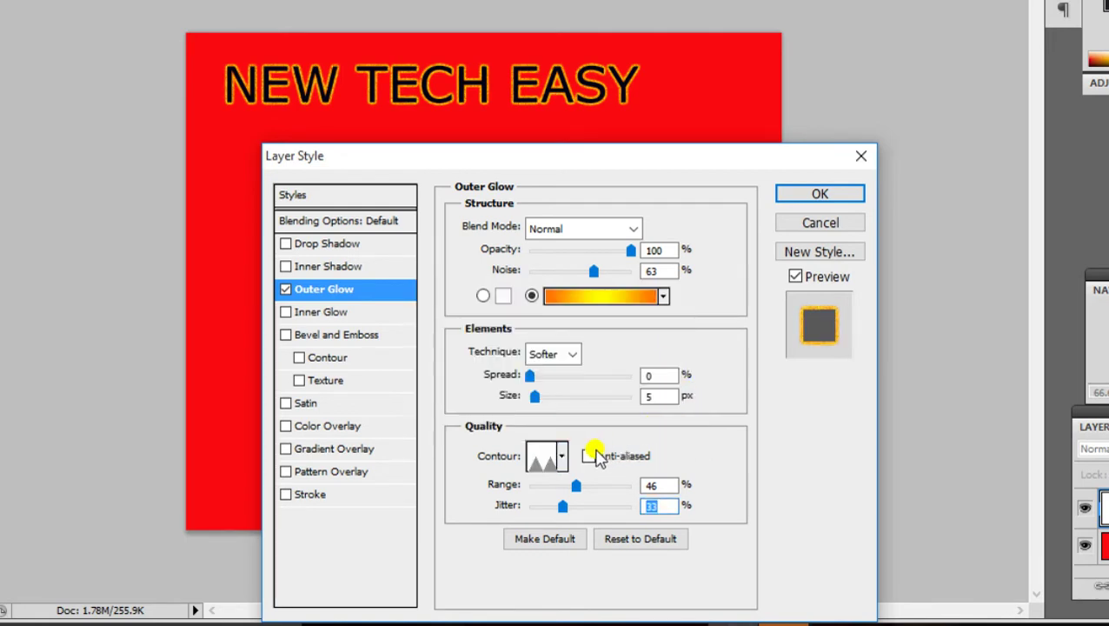
{"action": "left_click", "coordinate": [589, 456]}
{"action": "left_click", "coordinate": [546, 457]}
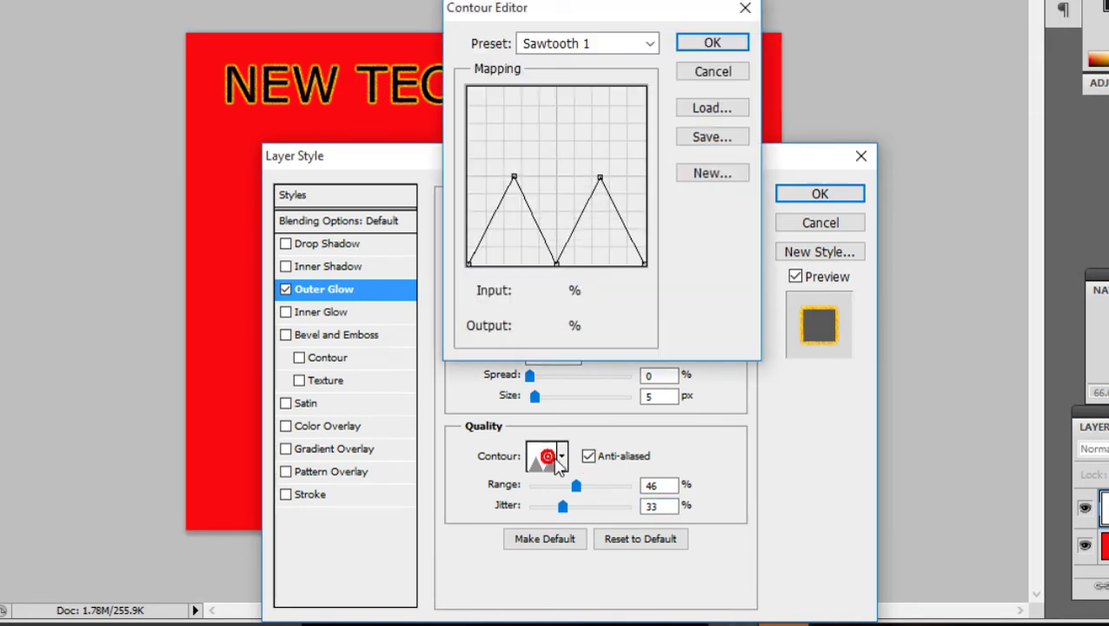
{"action": "left_click", "coordinate": [744, 7]}
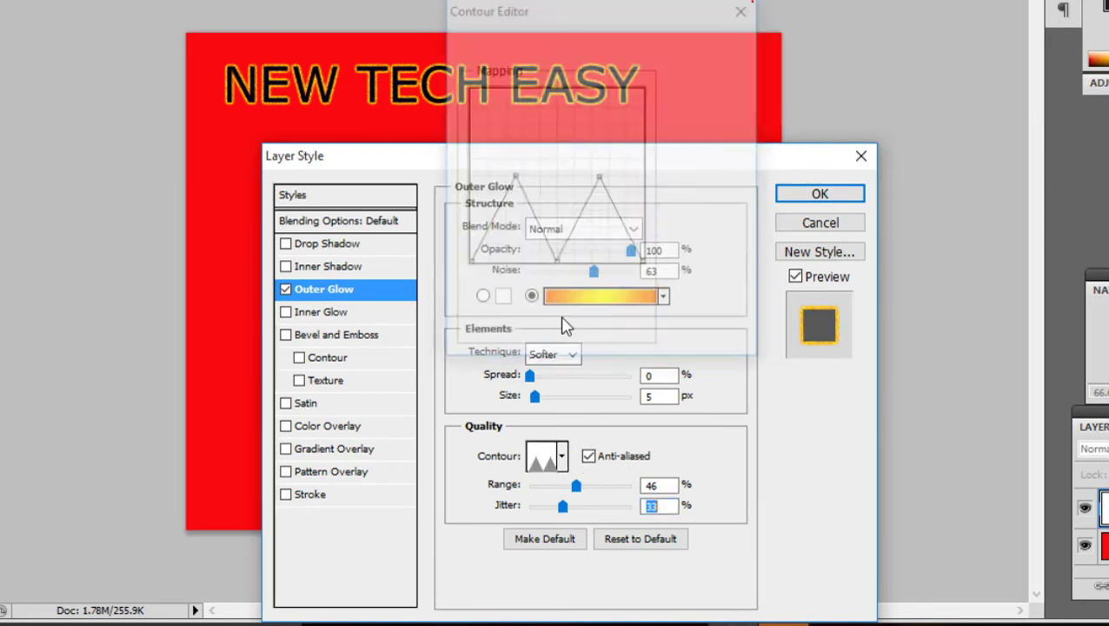
{"action": "left_click", "coordinate": [559, 459]}
{"action": "left_click", "coordinate": [577, 341]}
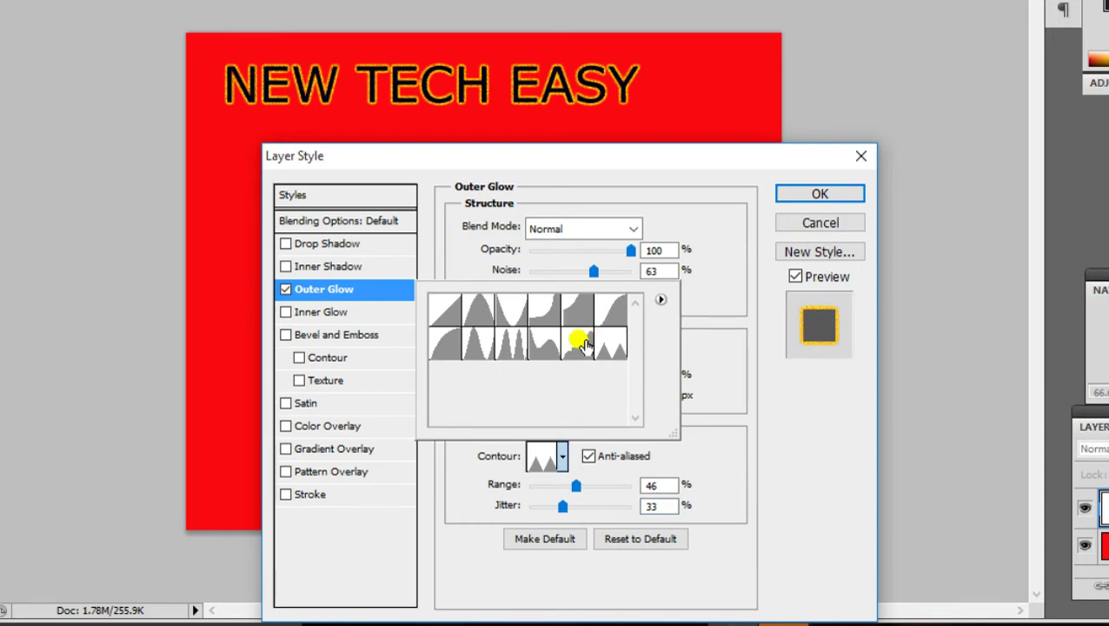
{"action": "left_click", "coordinate": [615, 350]}
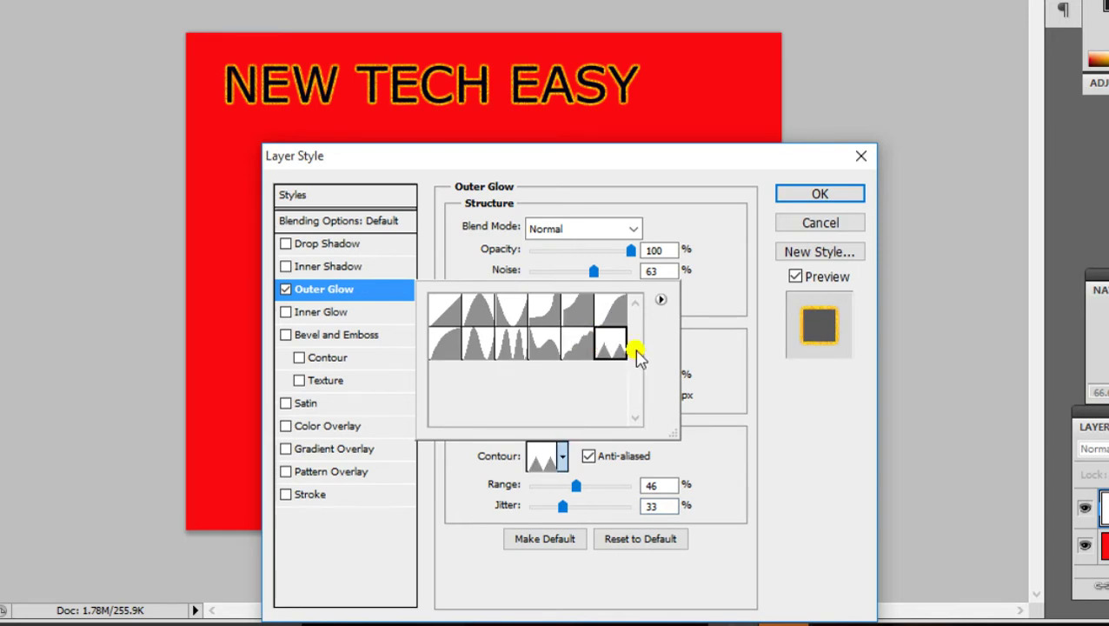
{"action": "left_click", "coordinate": [726, 387]}
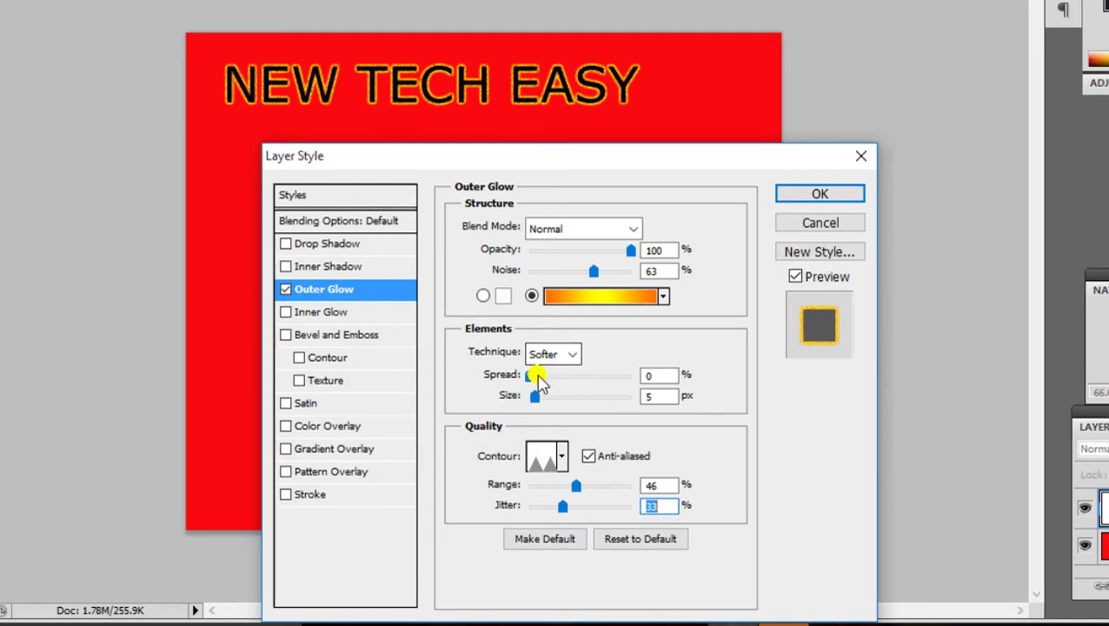
Step: Try outer glow spread 100% and size 8 px, then switch Outer Glow off
{"action": "mouse_move", "coordinate": [529, 379]}
{"action": "left_mouse_down"}
{"action": "mouse_move", "coordinate": [652, 382]}
{"action": "mouse_move", "coordinate": [631, 375]}
{"action": "left_mouse_up"}
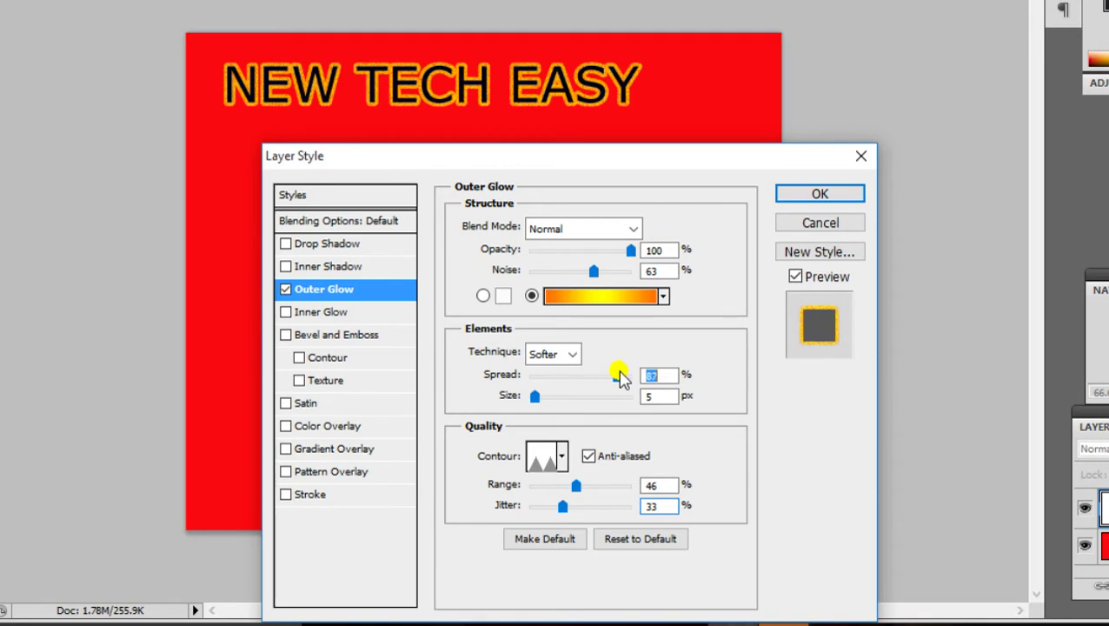
{"action": "mouse_move", "coordinate": [533, 396]}
{"action": "left_mouse_down"}
{"action": "mouse_move", "coordinate": [624, 406]}
{"action": "mouse_move", "coordinate": [539, 398]}
{"action": "left_mouse_up"}
{"action": "left_click_drag", "start_coordinate": [539, 398], "coordinate": [539, 399]}
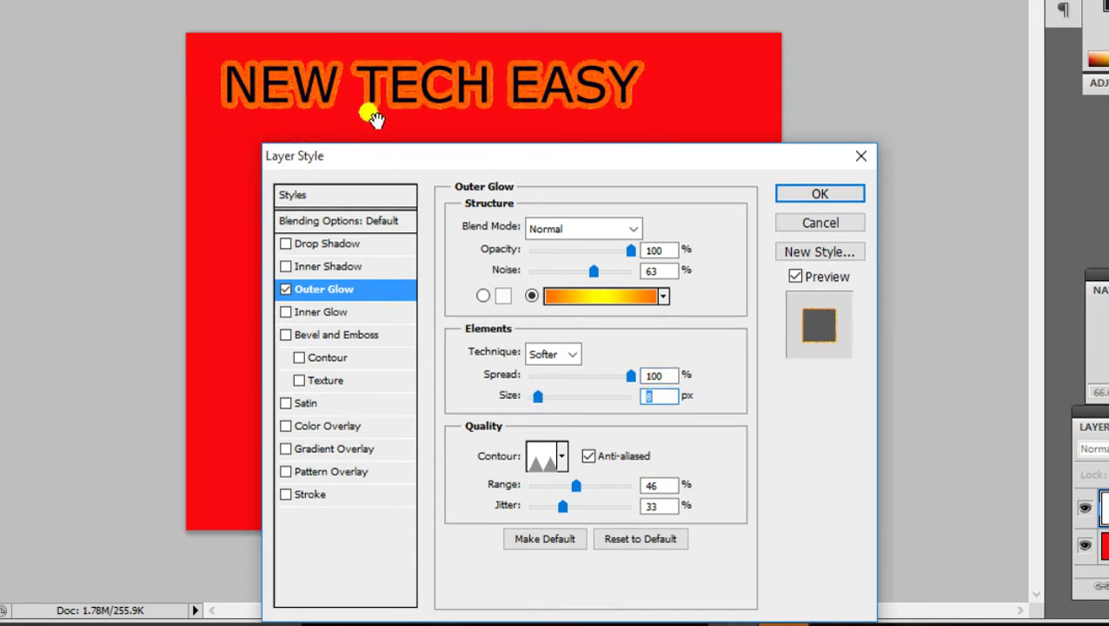
{"action": "left_click", "coordinate": [285, 290]}
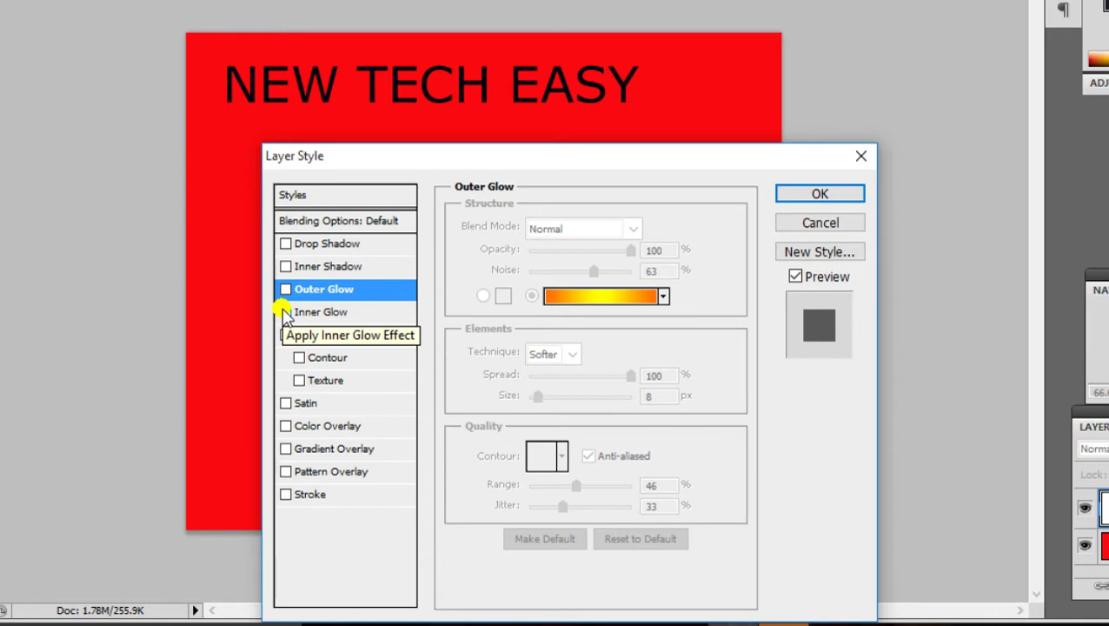
Step: Try Inner Glow on the text, view its settings, then leave it unchecked
{"action": "left_click", "coordinate": [285, 312]}
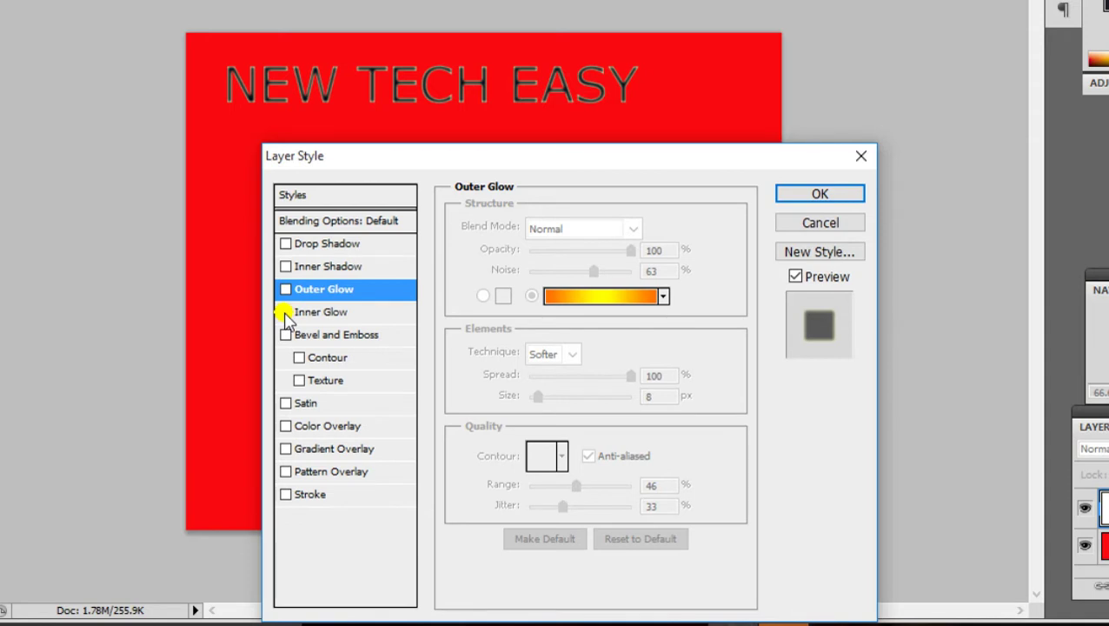
{"action": "left_click", "coordinate": [286, 313]}
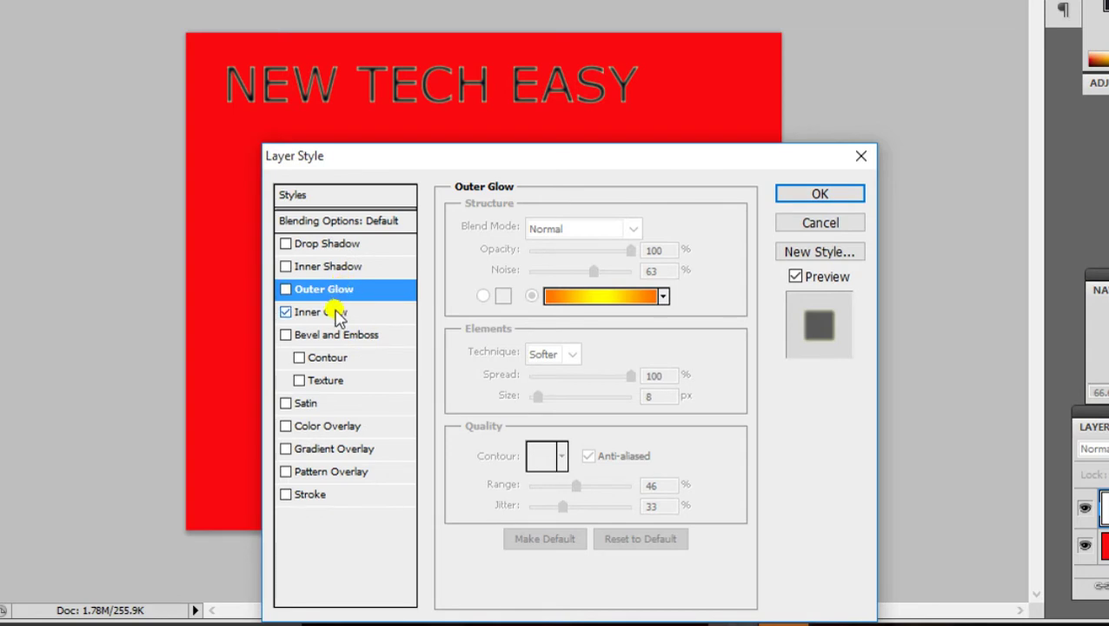
{"action": "left_click", "coordinate": [337, 313]}
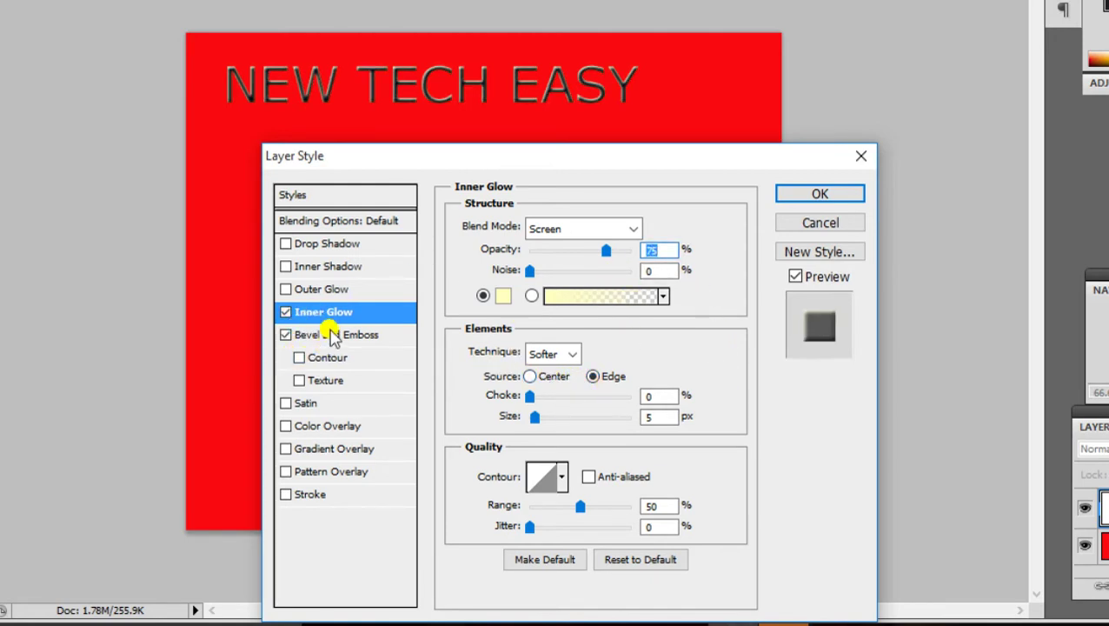
{"action": "left_click", "coordinate": [285, 312]}
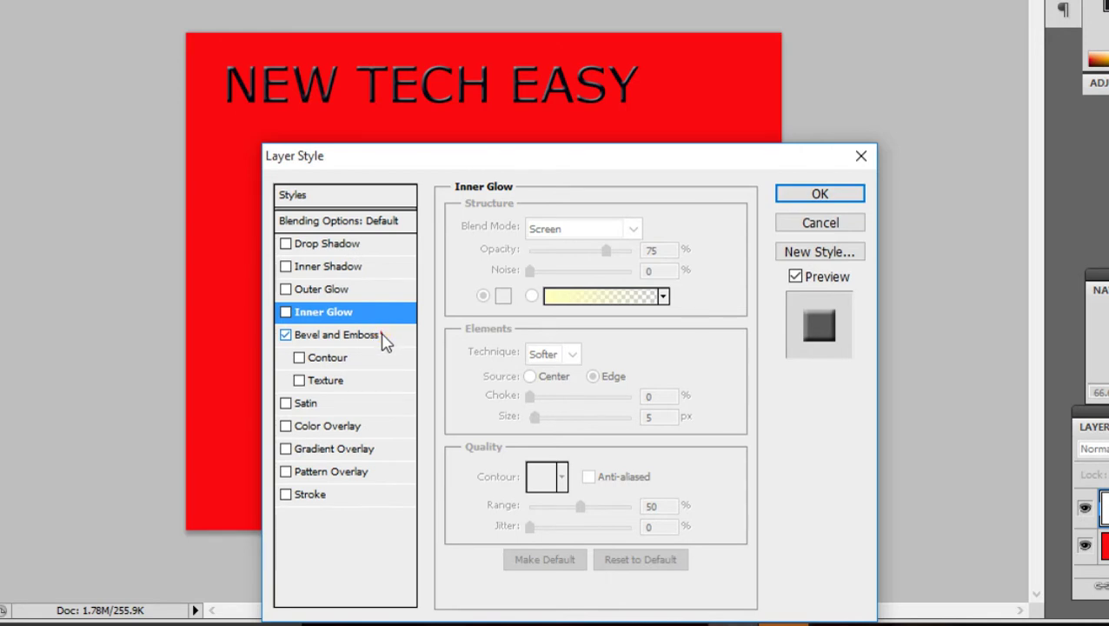
Step: Set an Inner Bevel with 450% depth, then close Layer Style without applying
{"action": "left_click", "coordinate": [373, 335]}
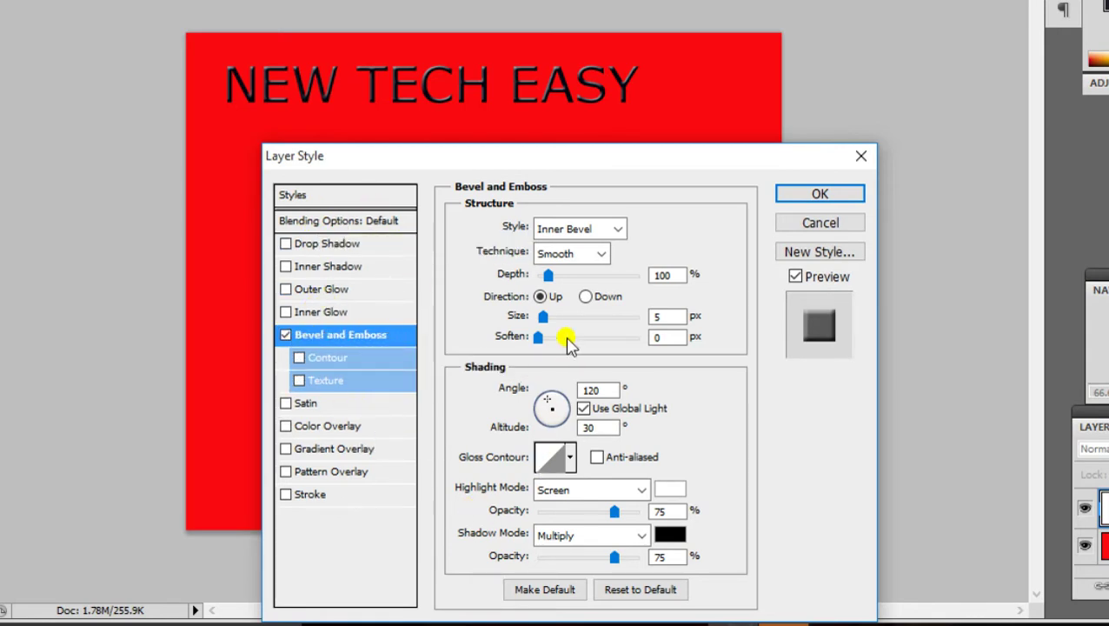
{"action": "left_click", "coordinate": [616, 230]}
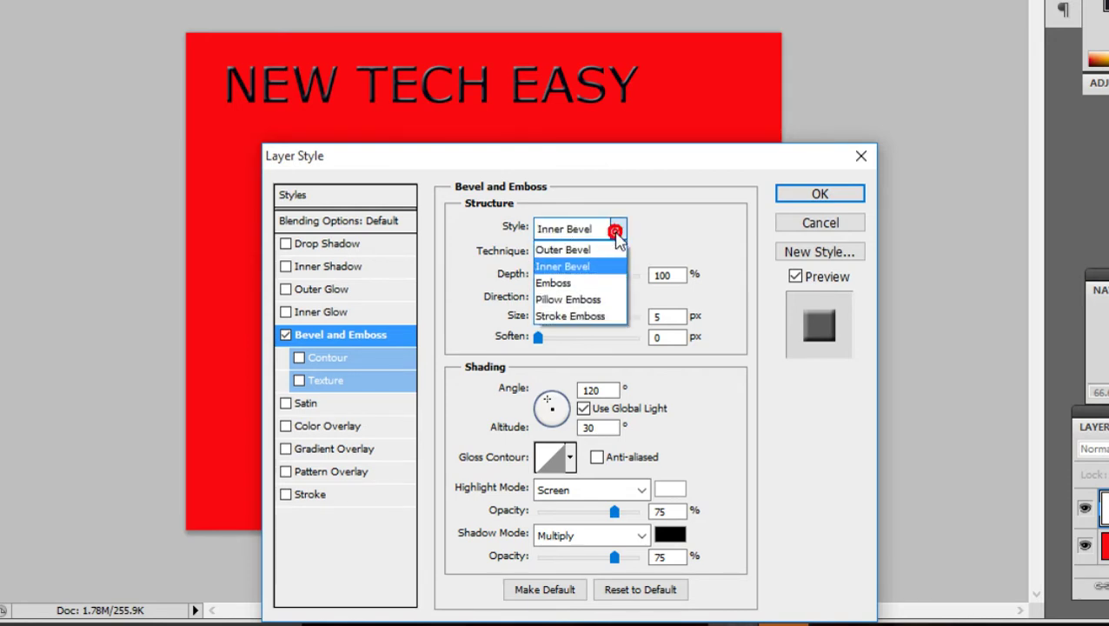
{"action": "left_click", "coordinate": [616, 231]}
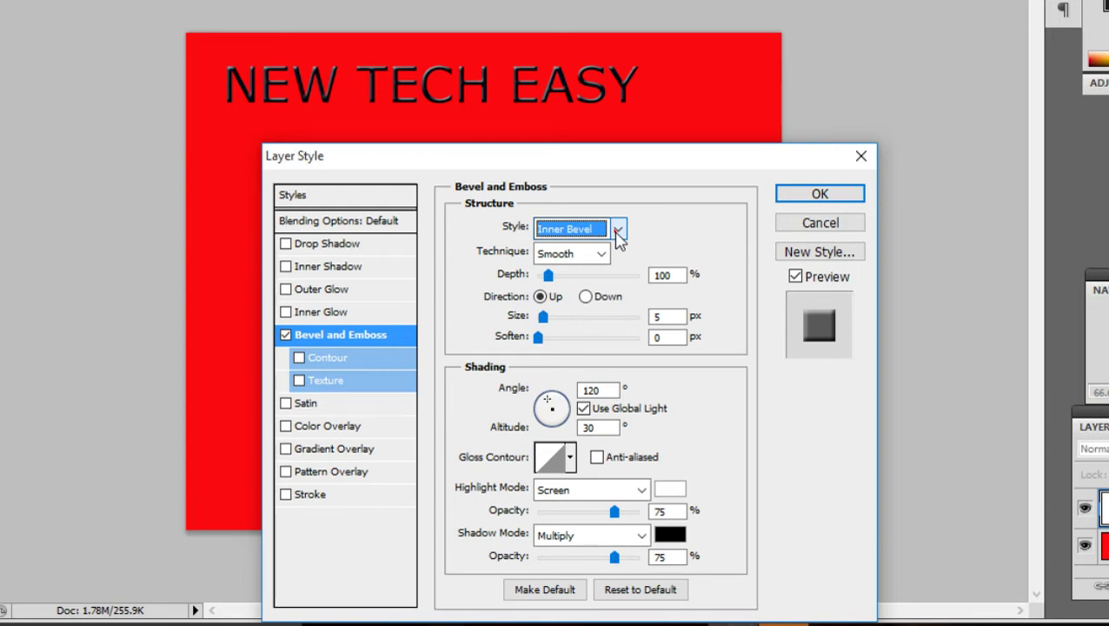
{"action": "left_click_drag", "start_coordinate": [547, 275], "coordinate": [569, 276]}
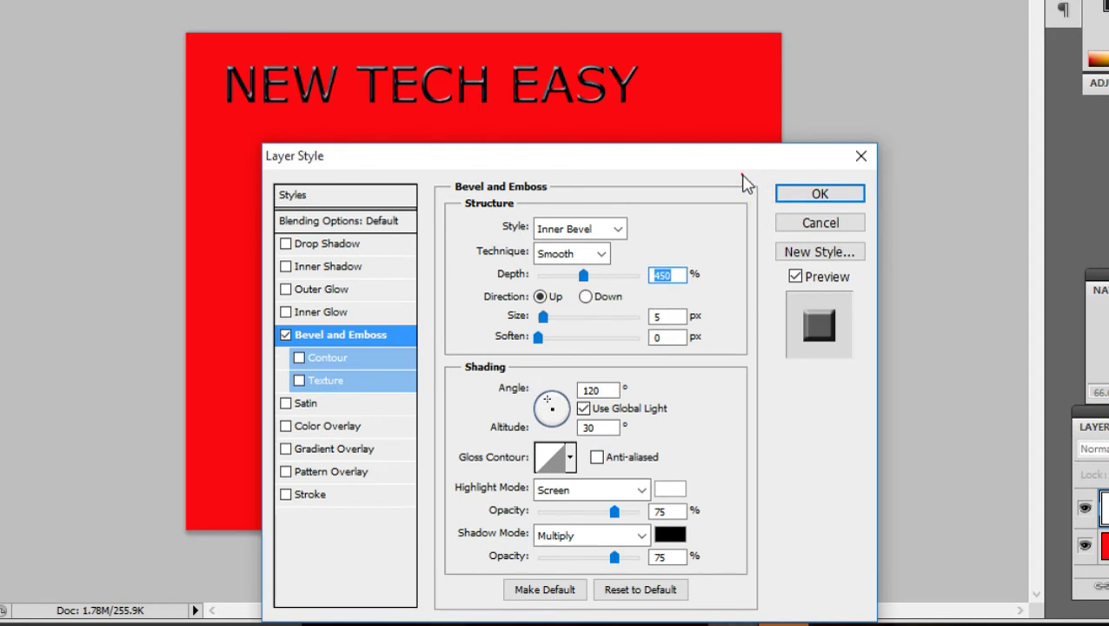
{"action": "left_click_drag", "start_coordinate": [618, 137], "coordinate": [646, 82]}
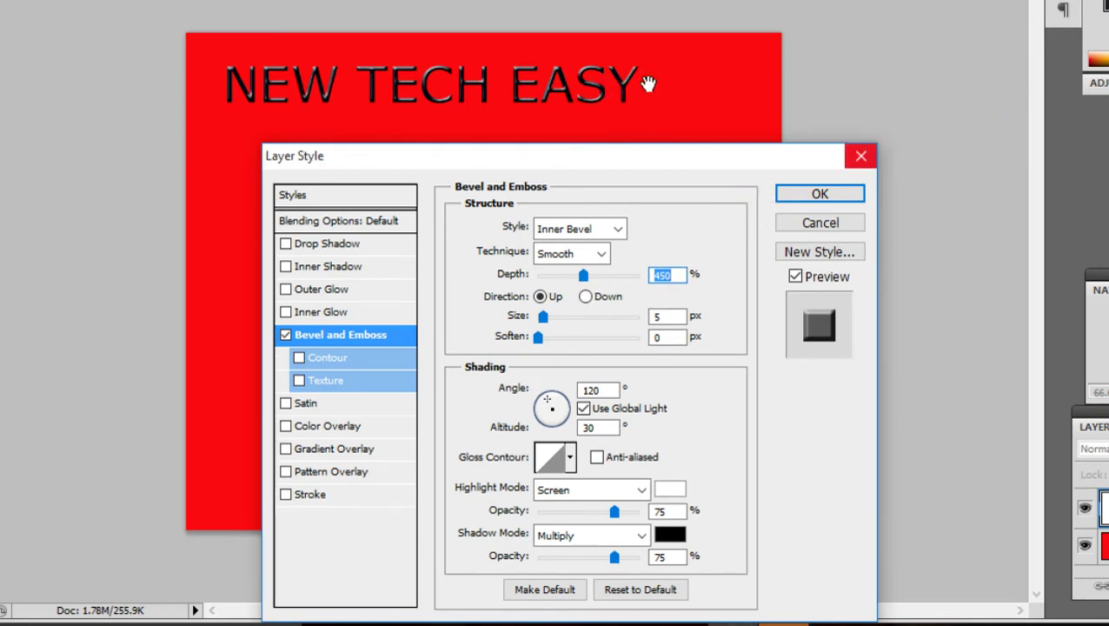
{"action": "left_click", "coordinate": [862, 156]}
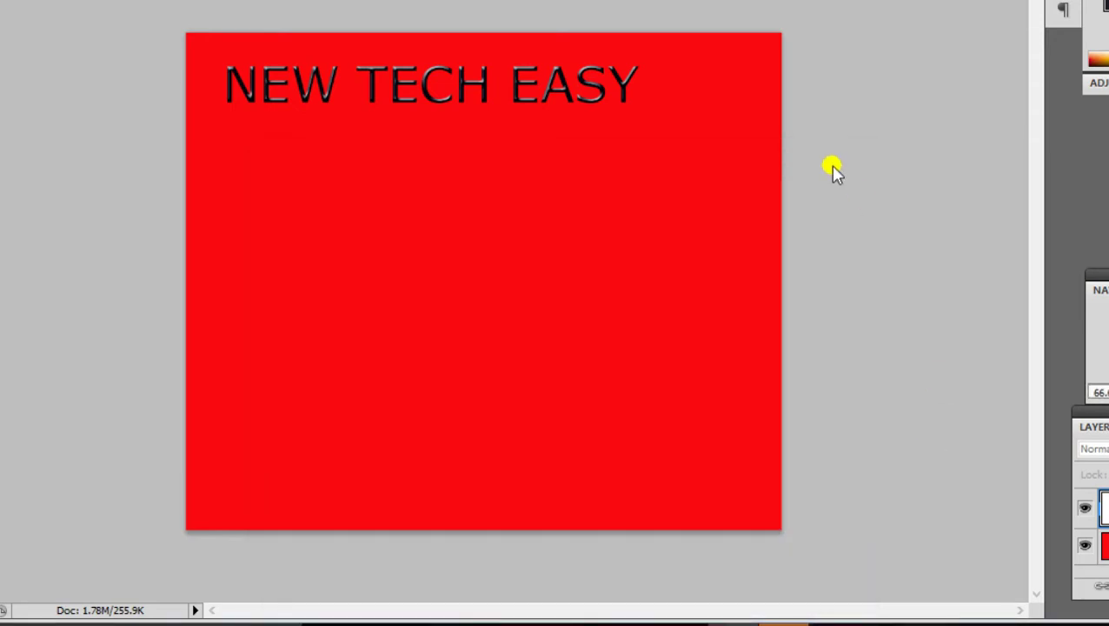
Step: Draw and commit an empty paragraph text box on the canvas
{"action": "left_click", "coordinate": [685, 93]}
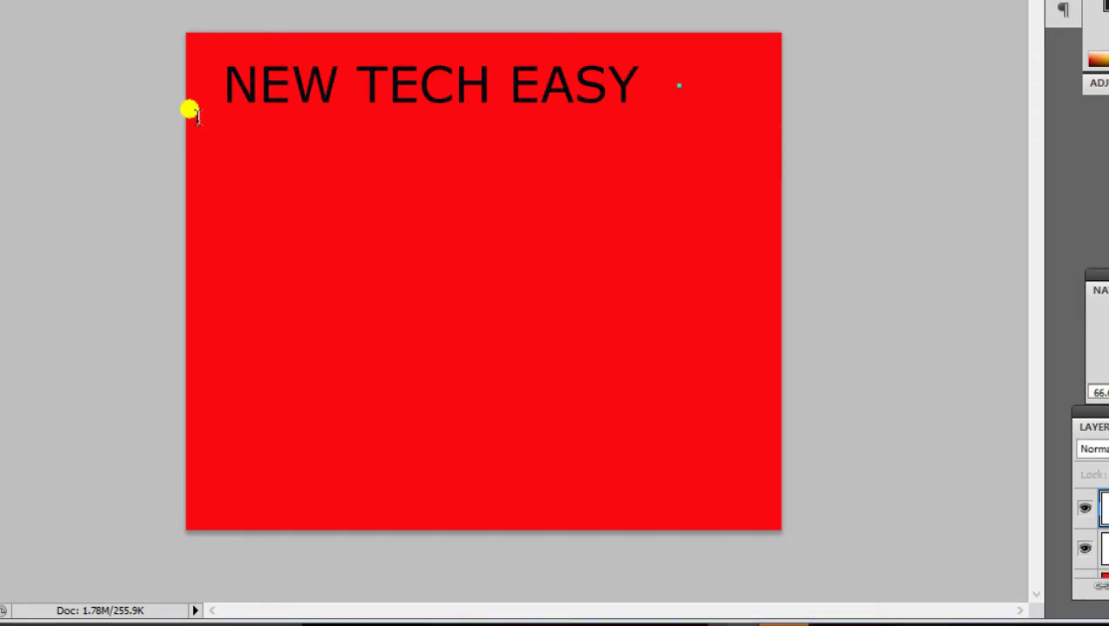
{"action": "left_click_drag", "start_coordinate": [223, 91], "coordinate": [404, 116]}
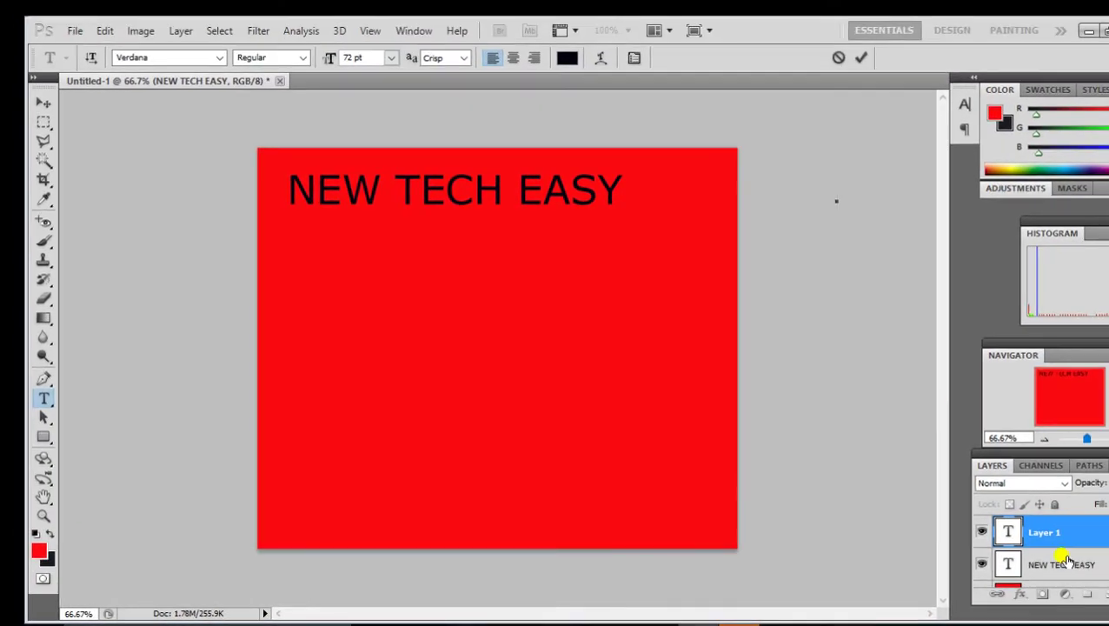
{"action": "left_click", "coordinate": [1061, 570]}
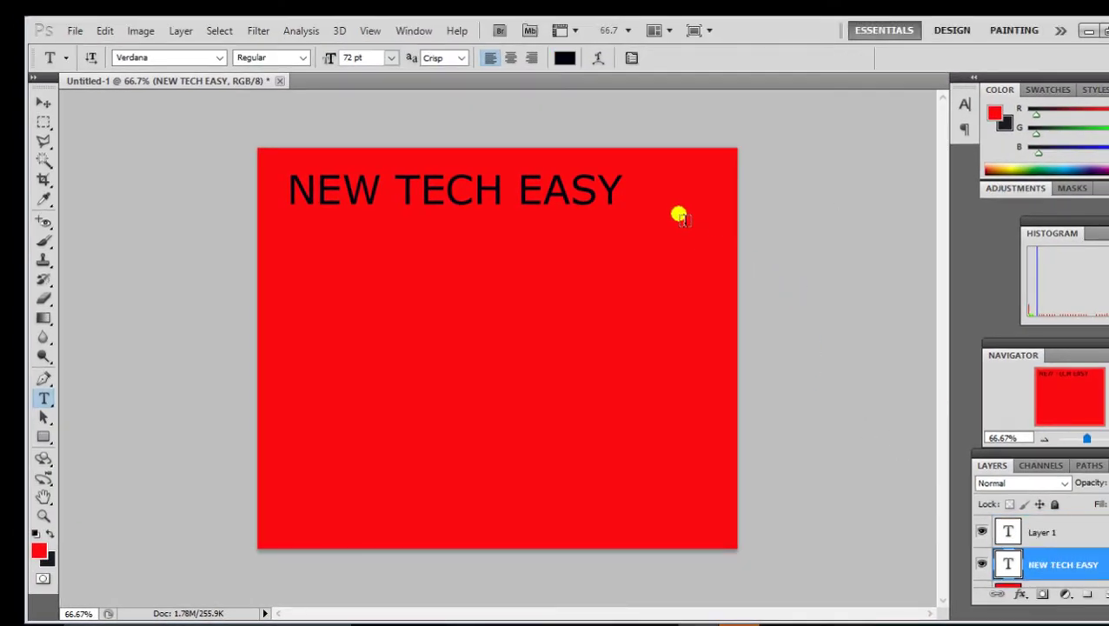
{"action": "left_click_drag", "start_coordinate": [665, 204], "coordinate": [608, 261]}
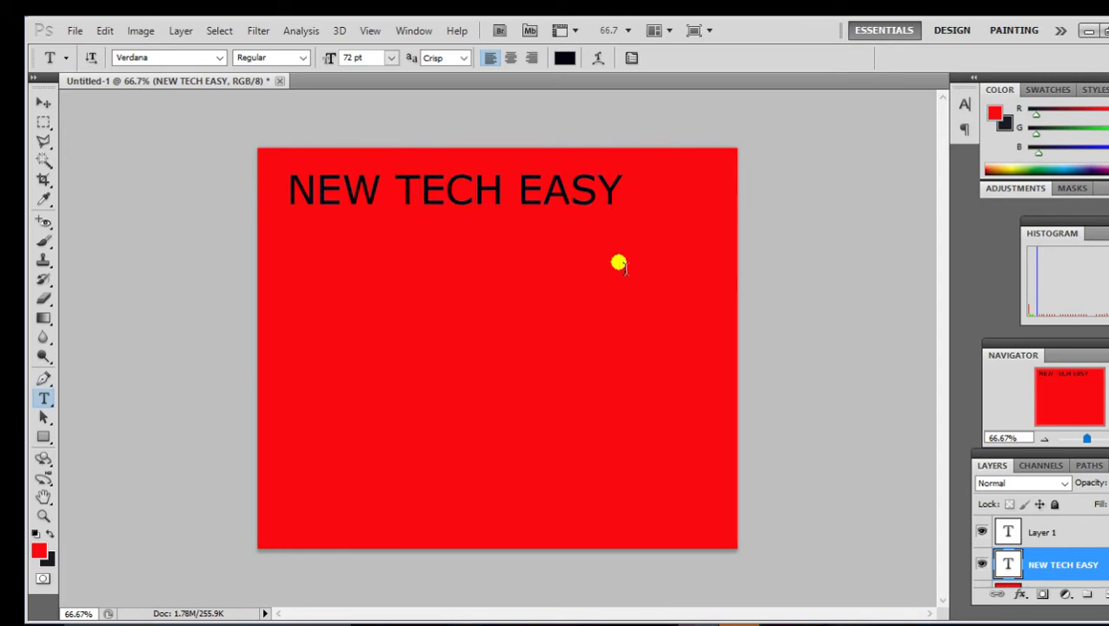
{"action": "left_click", "coordinate": [1105, 558]}
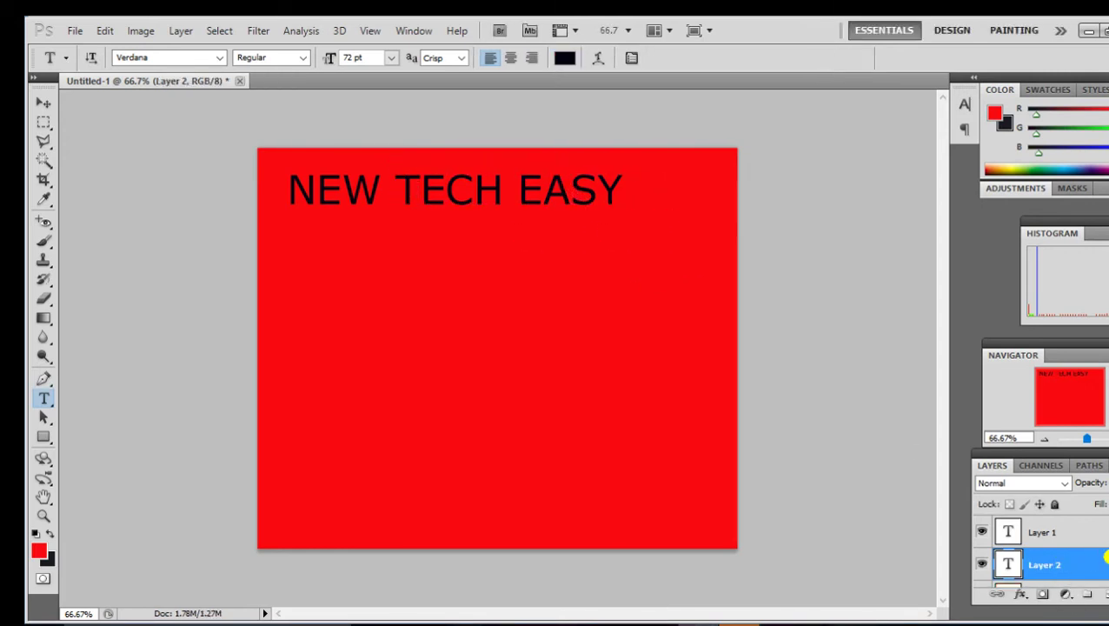
Step: Delete the stray Layer 2 and Layer 1, confirming each, and return to the NEW TECH EASY text
{"action": "left_click", "coordinate": [1105, 593]}
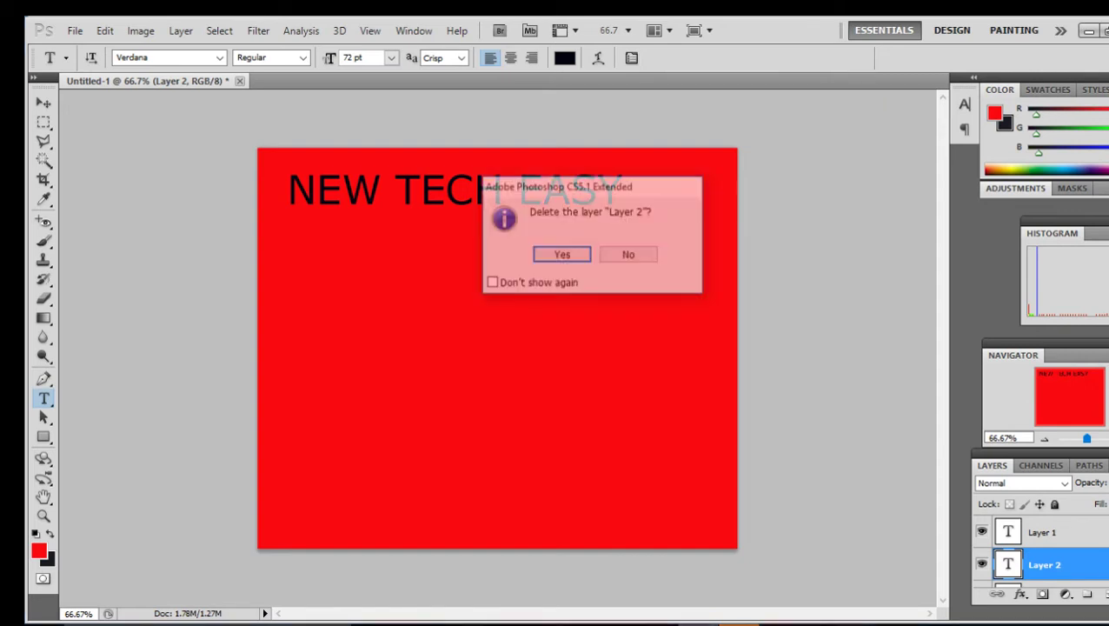
{"action": "left_click", "coordinate": [577, 254]}
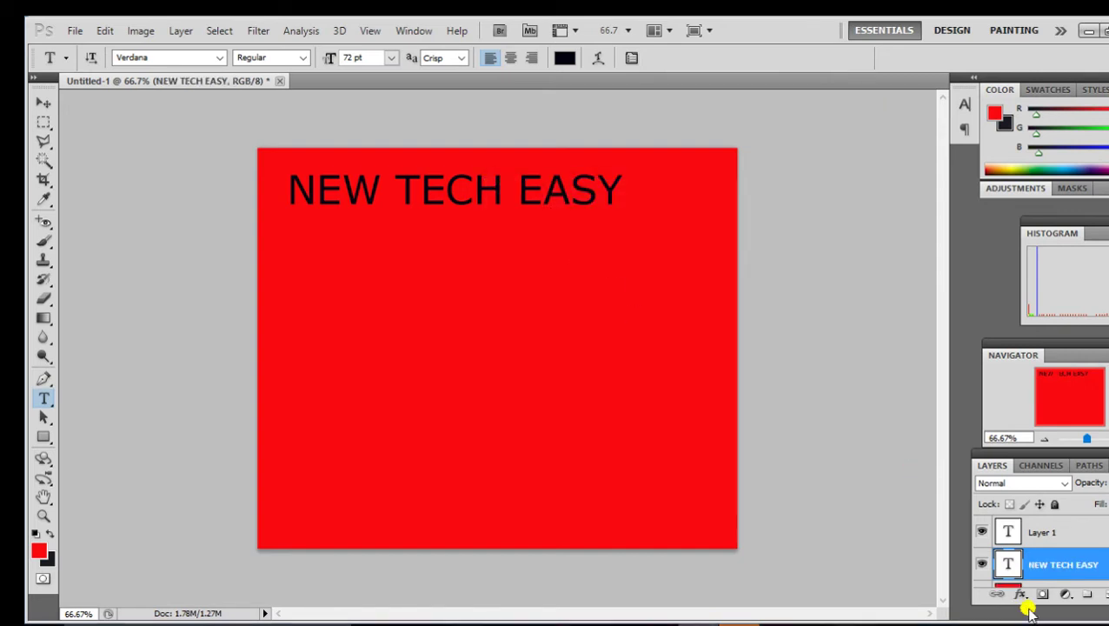
{"action": "left_click", "coordinate": [1053, 533]}
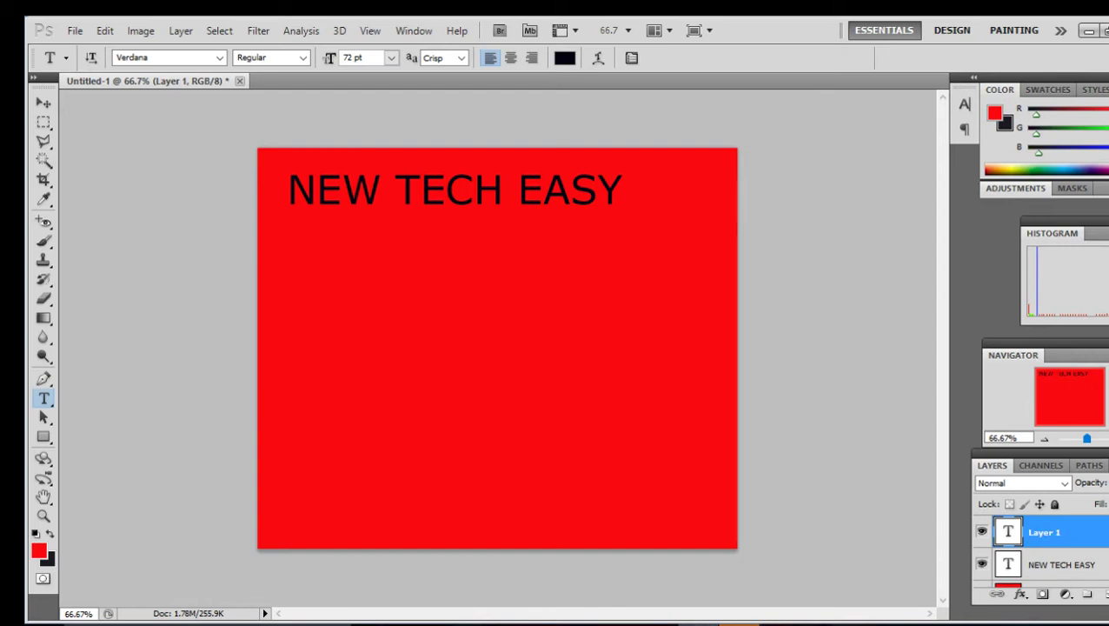
{"action": "left_click", "coordinate": [1105, 593]}
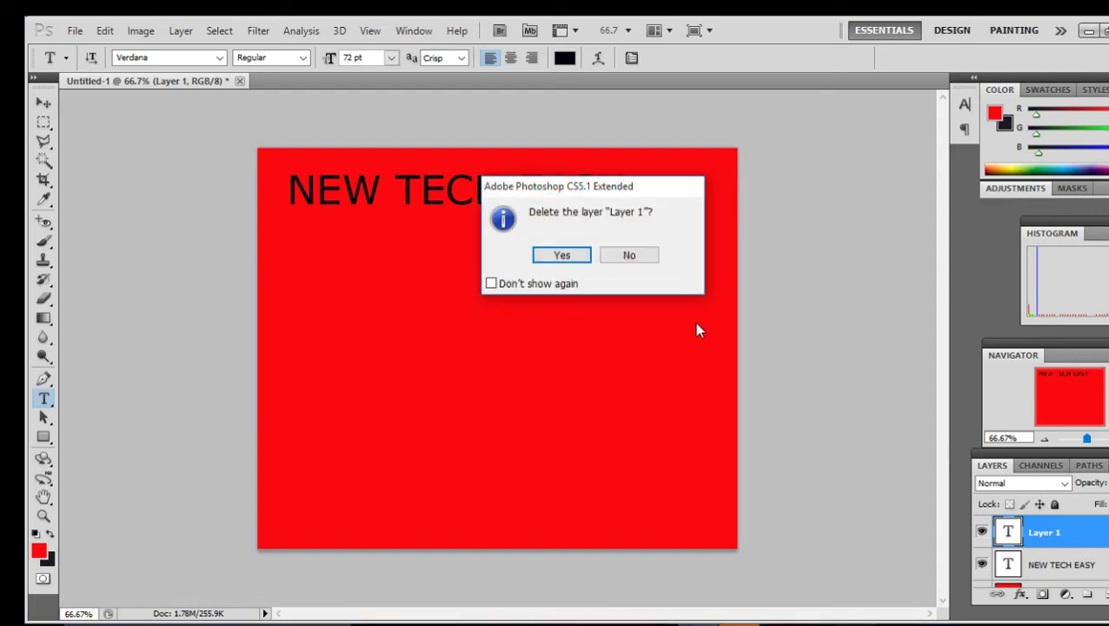
{"action": "left_click", "coordinate": [563, 255]}
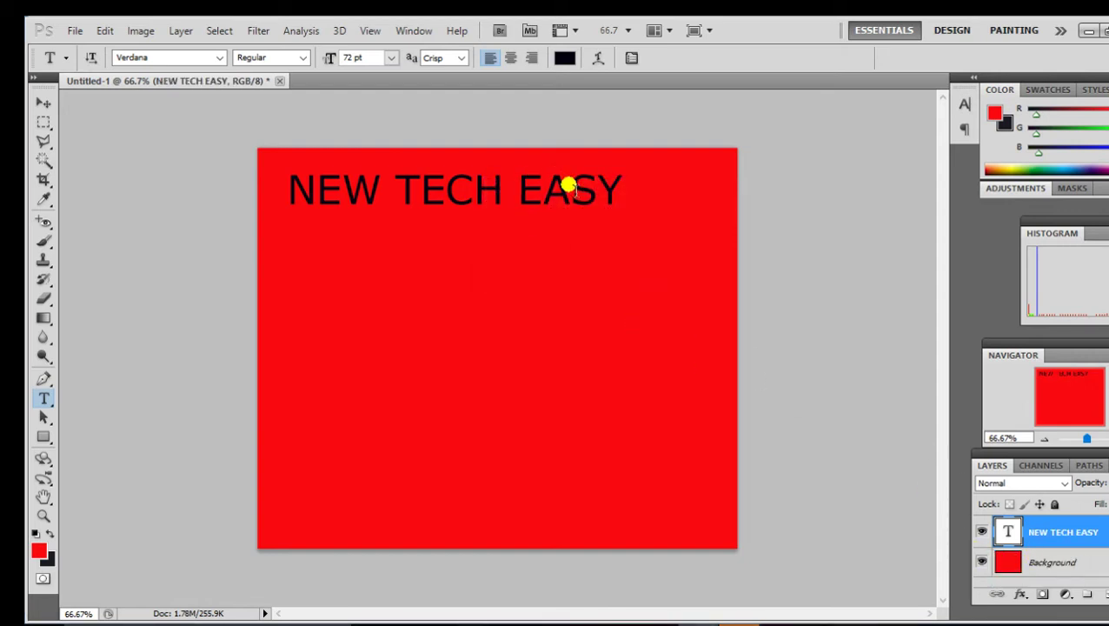
{"action": "left_click", "coordinate": [566, 185]}
Step: Select all the NEW TECH EASY text and set its size to 110 pt
{"action": "left_click_drag", "start_coordinate": [284, 186], "coordinate": [653, 218]}
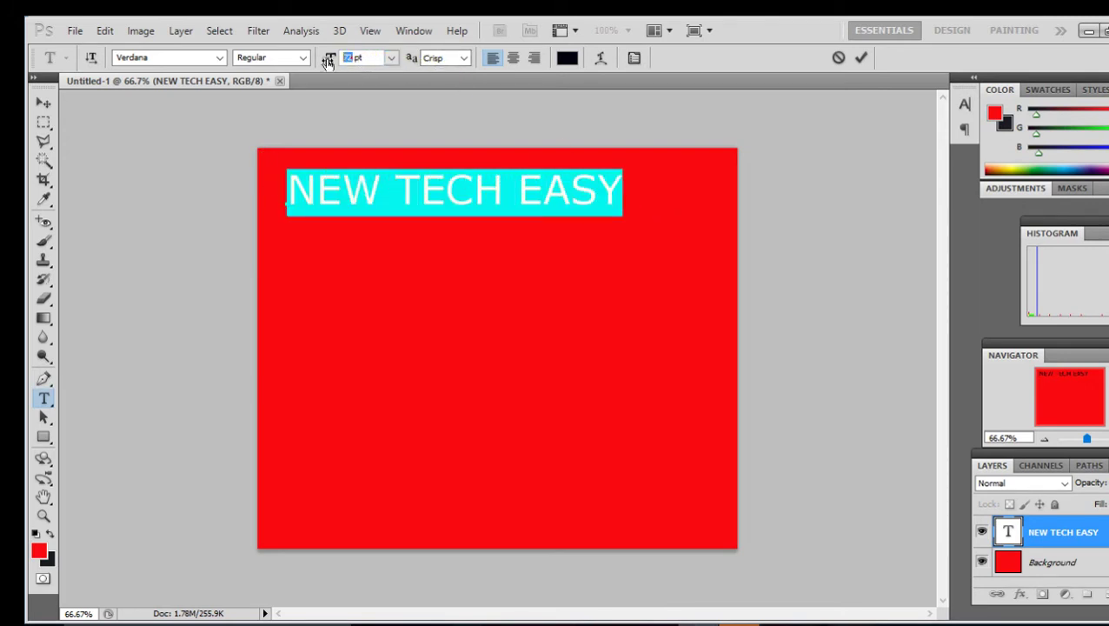
{"action": "type", "text": "150"}
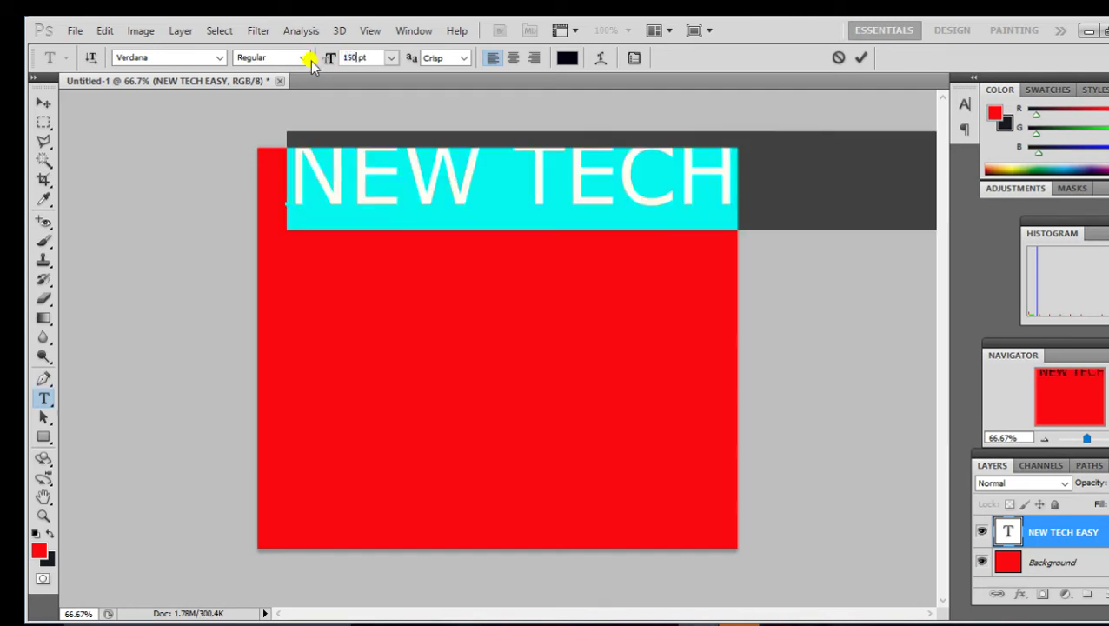
{"action": "key", "text": "BackSpace"}
{"action": "key", "text": "Return"}
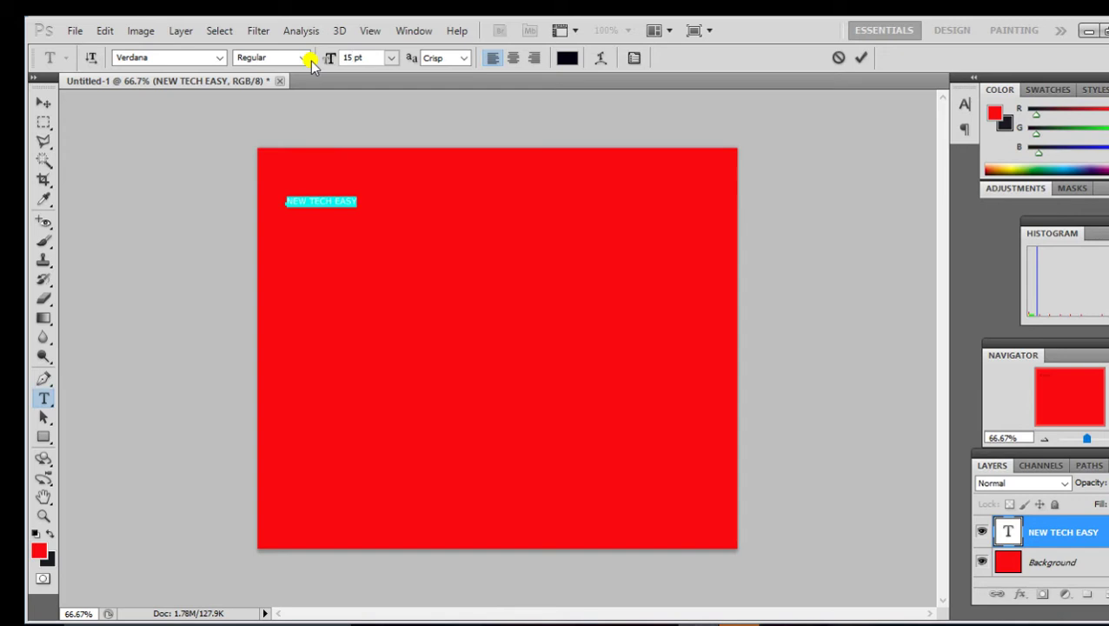
{"action": "key", "text": "BackSpace"}
{"action": "key", "text": "Return"}
{"action": "type", "text": "100"}
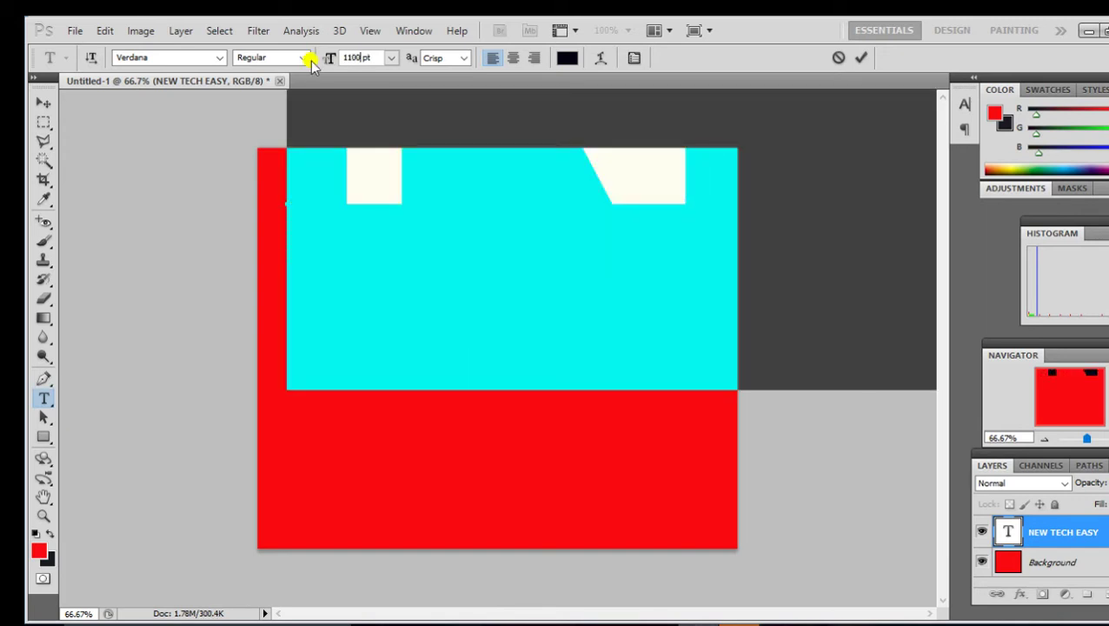
{"action": "key", "text": "BackSpace"}
{"action": "key", "text": "Return"}
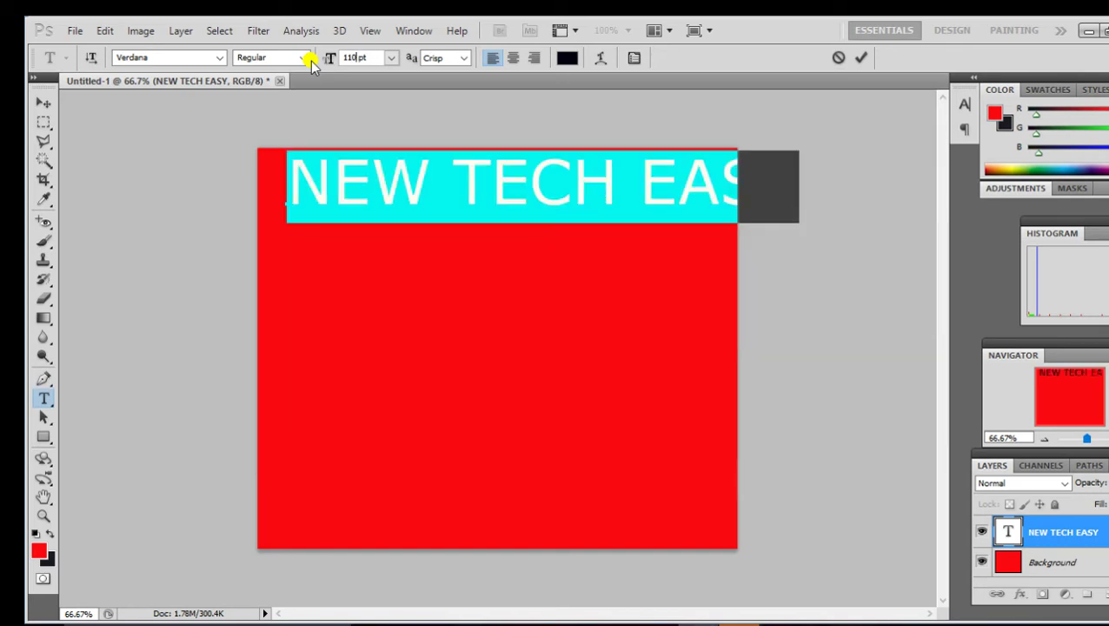
Step: Reposition the text and transform it to about 70% width and 108% height
{"action": "left_click", "coordinate": [44, 103]}
{"action": "left_click_drag", "start_coordinate": [496, 202], "coordinate": [396, 255]}
{"action": "key", "text": "ctrl+t"}
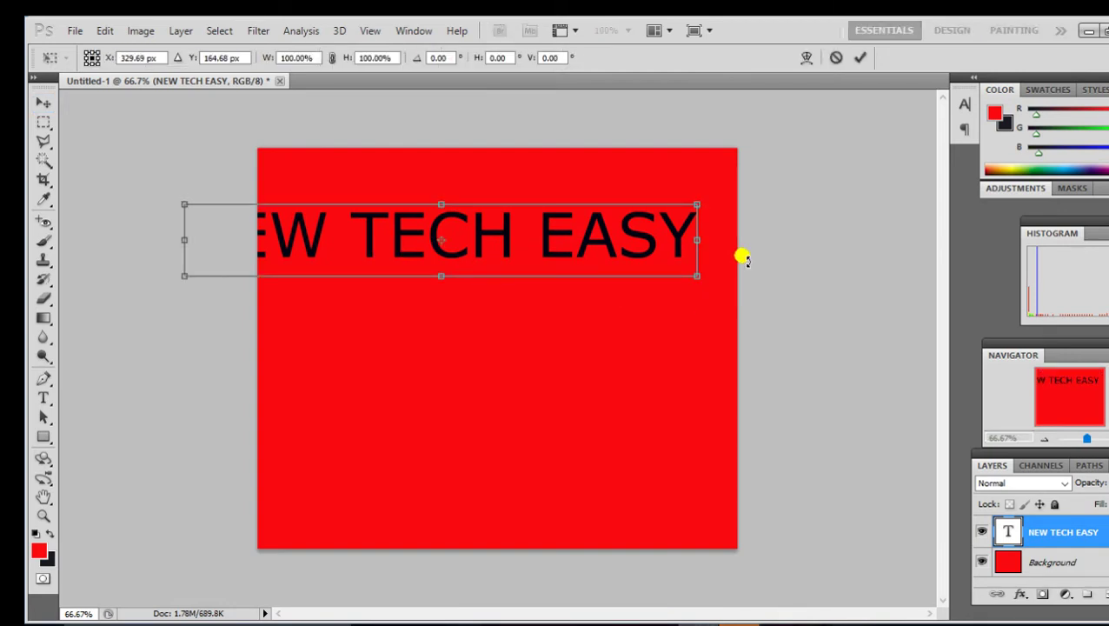
{"action": "mouse_move", "coordinate": [690, 203]}
{"action": "left_mouse_down"}
{"action": "mouse_move", "coordinate": [502, 223]}
{"action": "mouse_move", "coordinate": [540, 197]}
{"action": "left_mouse_up"}
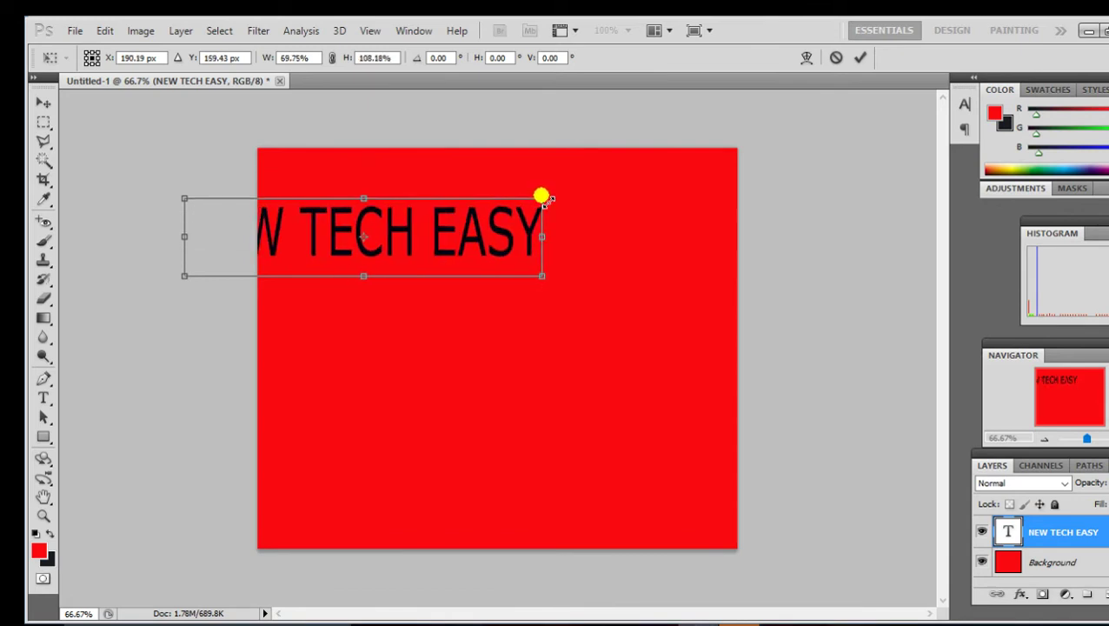
{"action": "left_click_drag", "start_coordinate": [501, 233], "coordinate": [619, 250]}
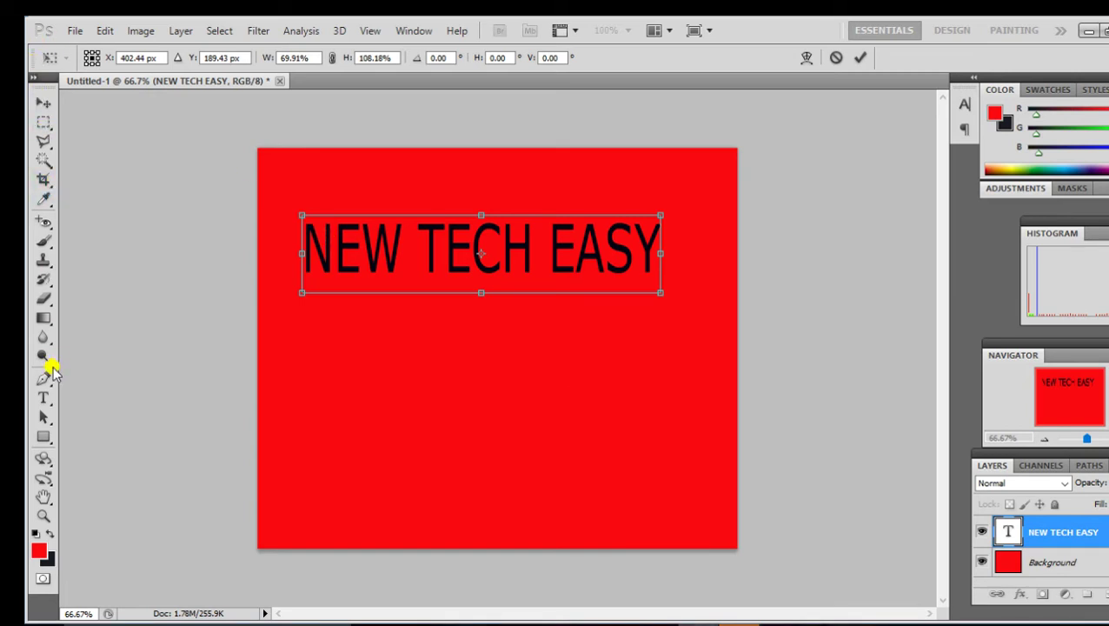
Step: Apply the pending transformation and make the Verdana text Bold
{"action": "left_click", "coordinate": [43, 402]}
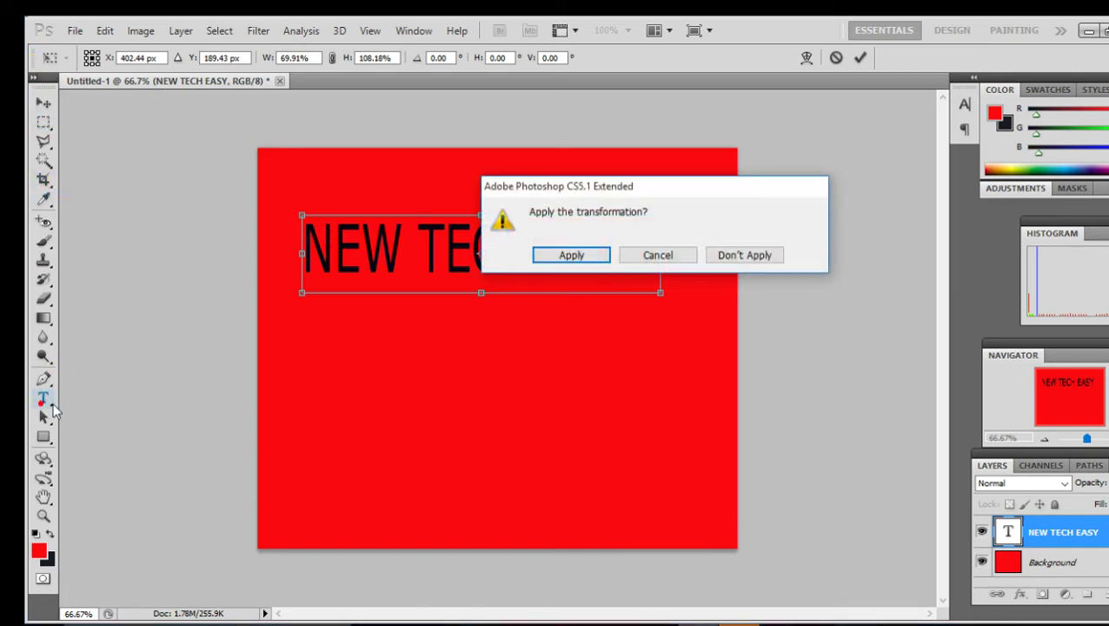
{"action": "left_click", "coordinate": [572, 254]}
{"action": "left_click", "coordinate": [302, 57]}
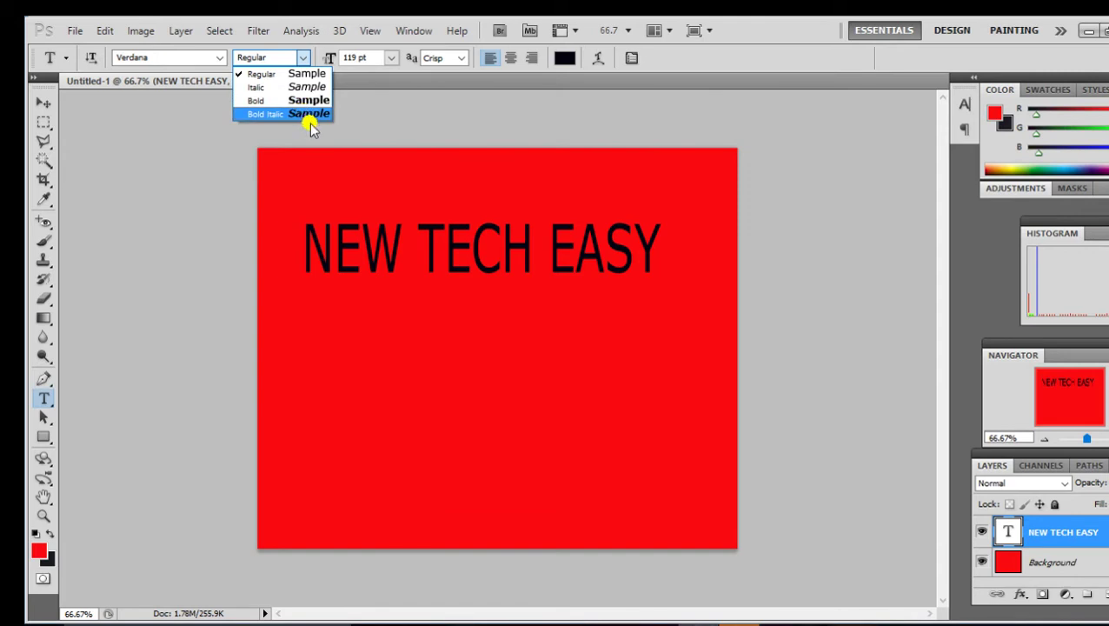
{"action": "left_click", "coordinate": [318, 100]}
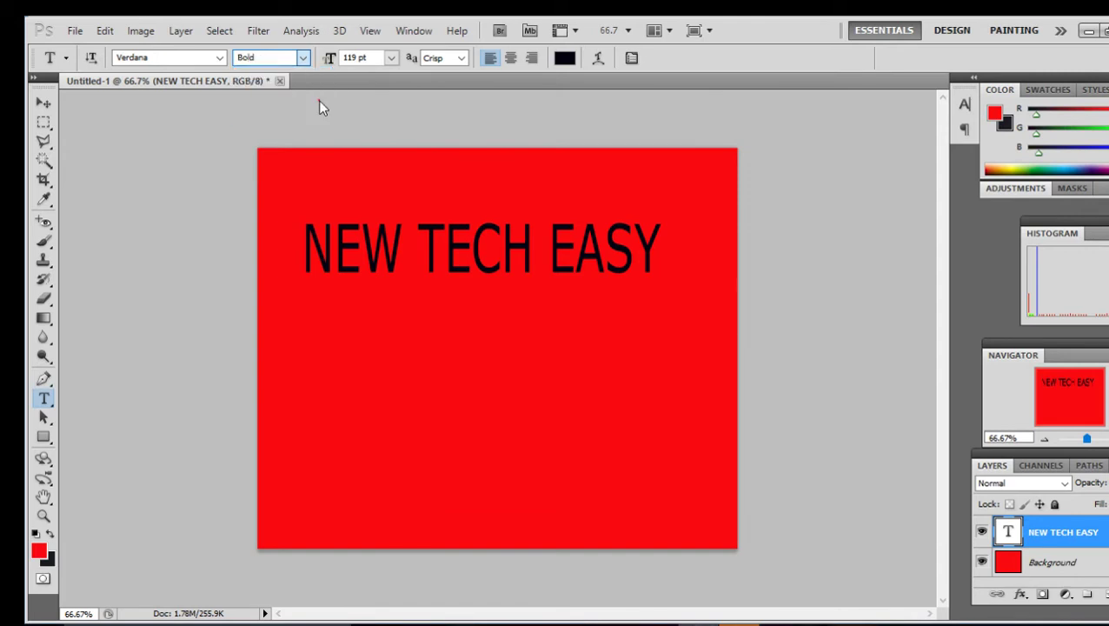
Step: Open Blending Options for the NEW TECH EASY text layer
{"action": "right_click", "coordinate": [1068, 537]}
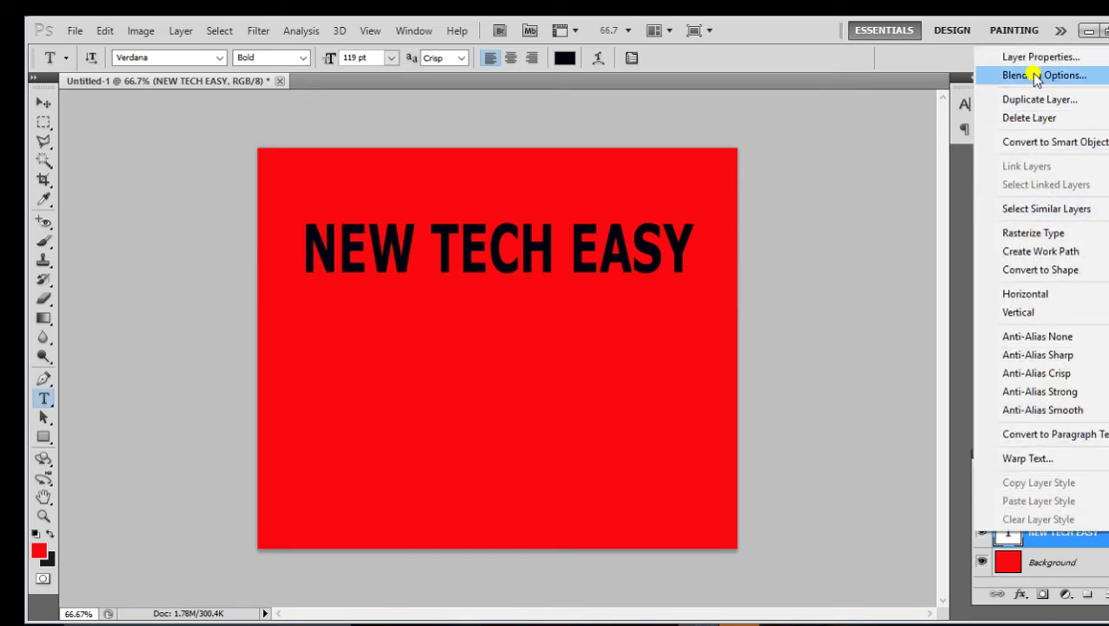
{"action": "left_click", "coordinate": [1034, 74]}
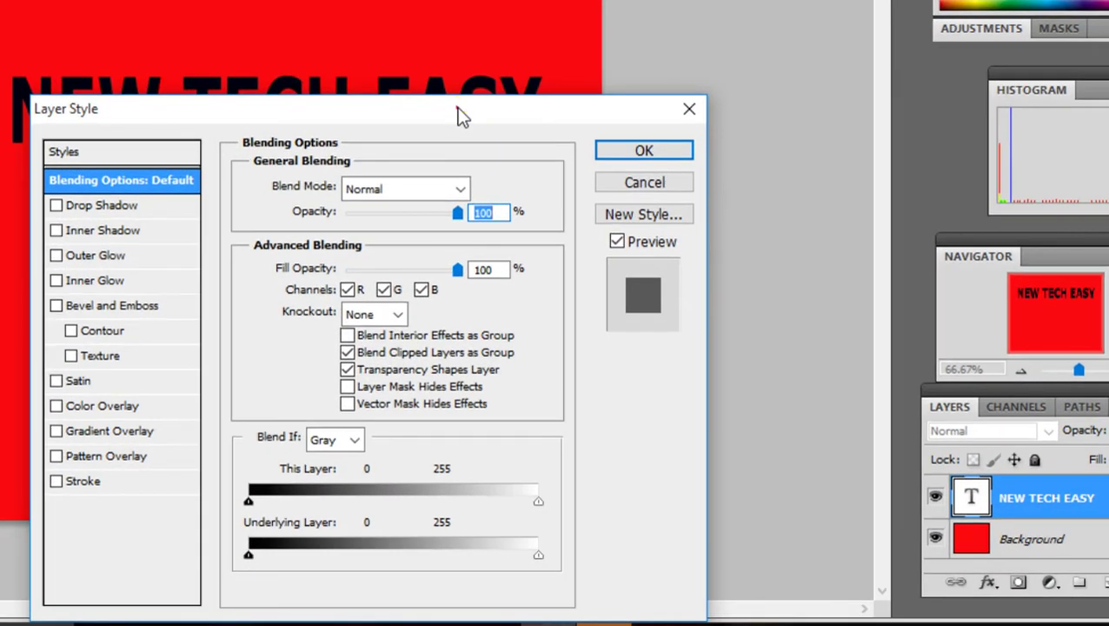
{"action": "left_click_drag", "start_coordinate": [461, 117], "coordinate": [454, 34]}
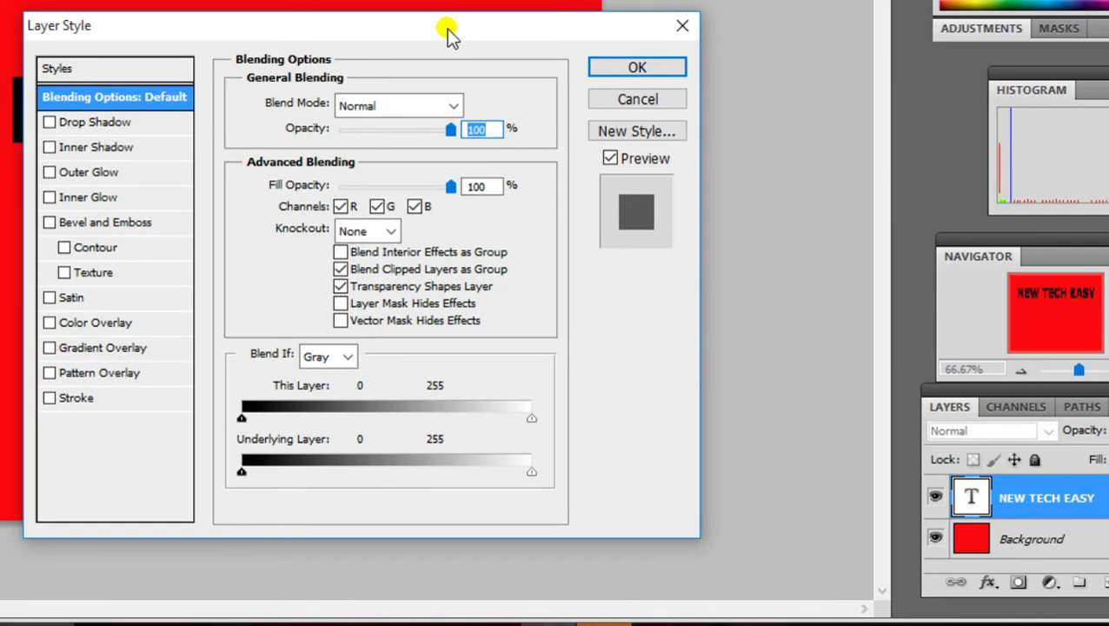
Step: Turn on Bevel and Emboss, keeping the blend mode at Normal
{"action": "left_click", "coordinate": [49, 222]}
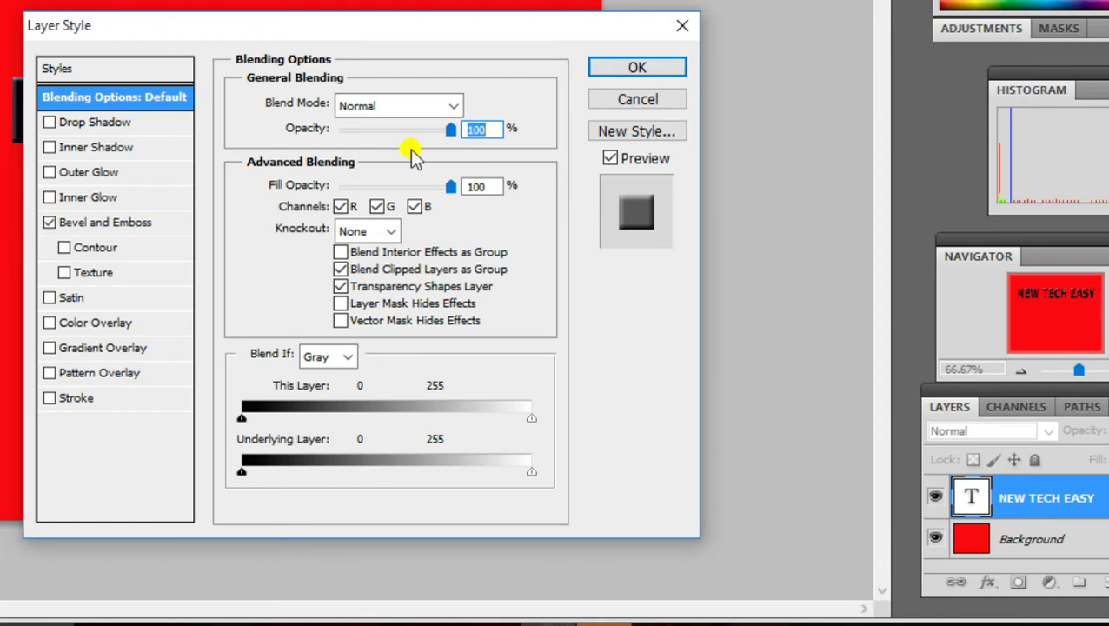
{"action": "left_click", "coordinate": [457, 105]}
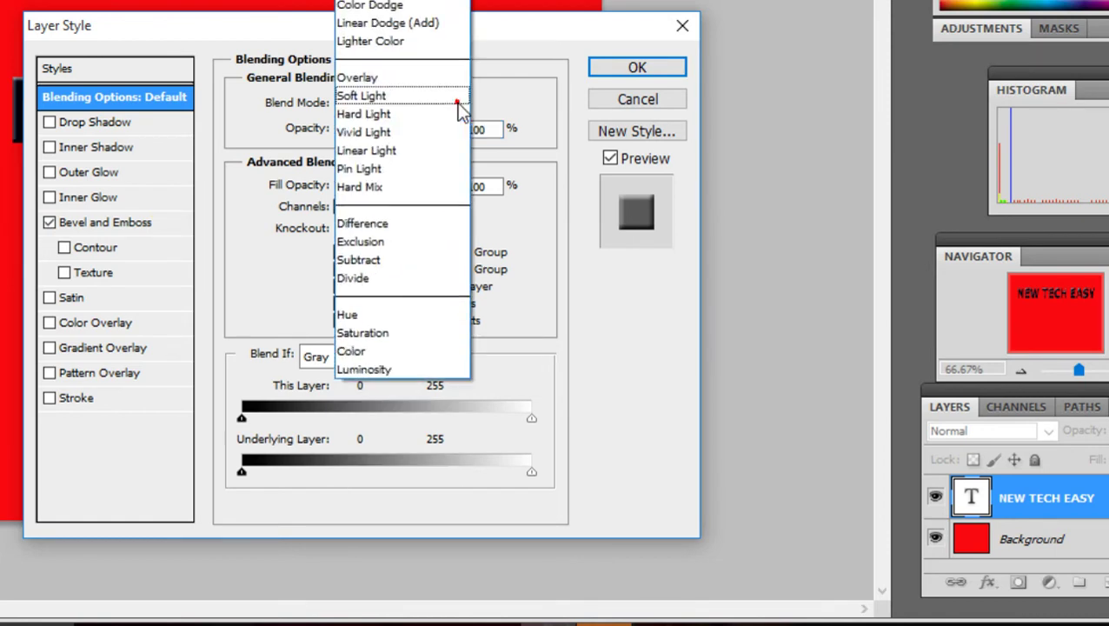
{"action": "left_click", "coordinate": [538, 345]}
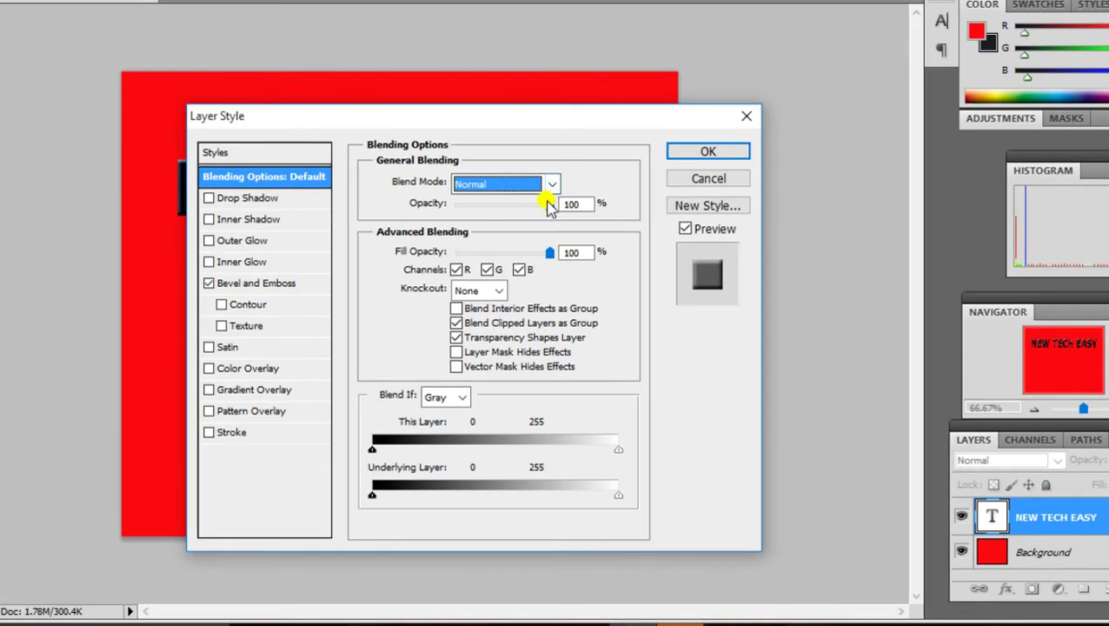
{"action": "mouse_move", "coordinate": [539, 123]}
{"action": "left_mouse_down"}
{"action": "mouse_move", "coordinate": [513, 284]}
{"action": "mouse_move", "coordinate": [495, 282]}
{"action": "left_mouse_up"}
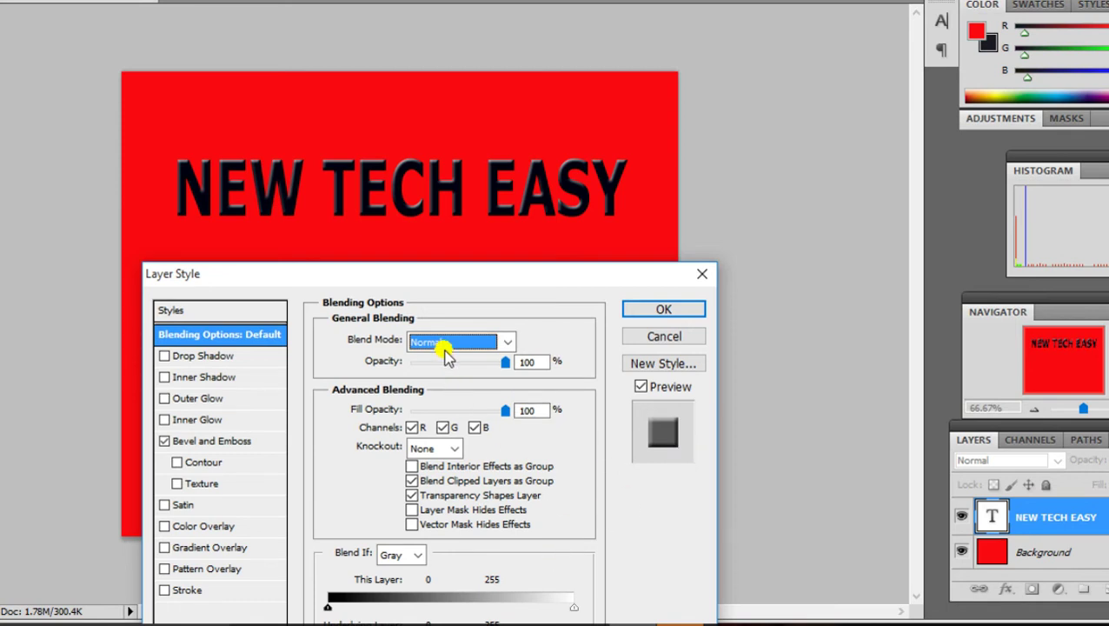
{"action": "left_click_drag", "start_coordinate": [446, 272], "coordinate": [421, 77]}
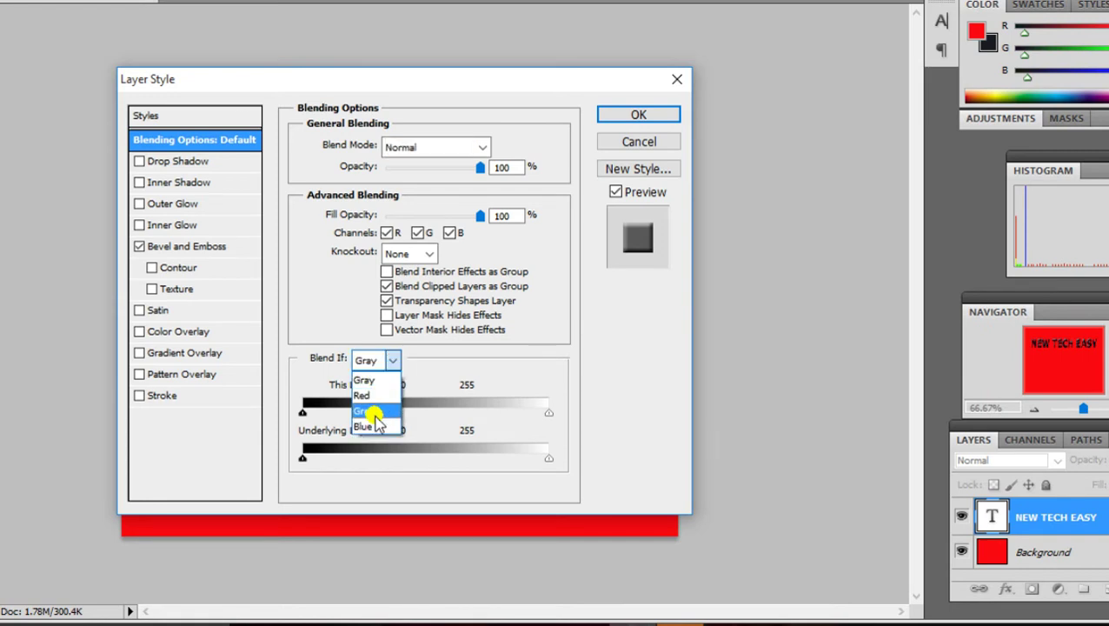
Step: Set Blend If to Green with This Layer 10–233 and Underlying Layer 5–240
{"action": "left_click_drag", "start_coordinate": [393, 367], "coordinate": [376, 421]}
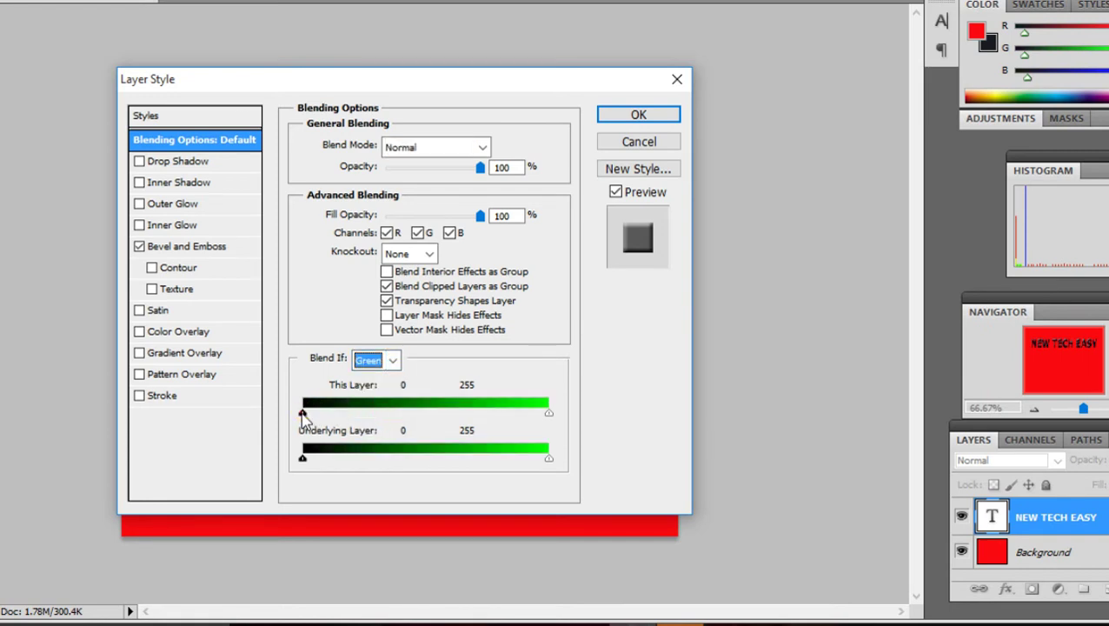
{"action": "left_click_drag", "start_coordinate": [303, 413], "coordinate": [501, 450]}
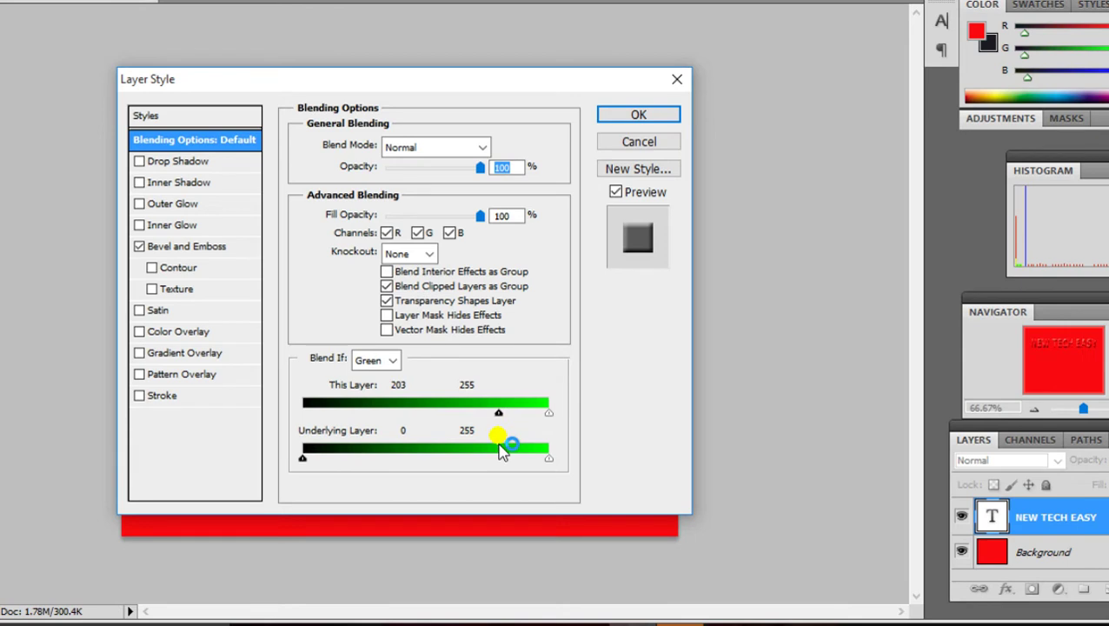
{"action": "left_click_drag", "start_coordinate": [312, 458], "coordinate": [534, 458]}
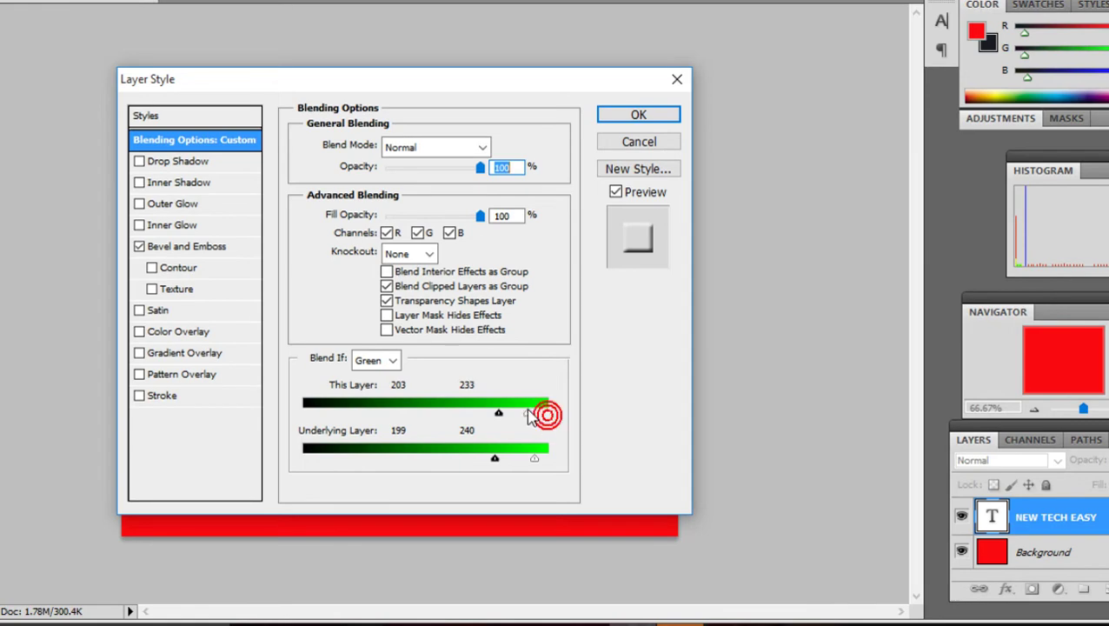
{"action": "left_click_drag", "start_coordinate": [547, 416], "coordinate": [528, 416]}
{"action": "mouse_move", "coordinate": [296, 87]}
{"action": "left_mouse_down"}
{"action": "mouse_move", "coordinate": [799, 233]}
{"action": "mouse_move", "coordinate": [558, 128]}
{"action": "left_mouse_up"}
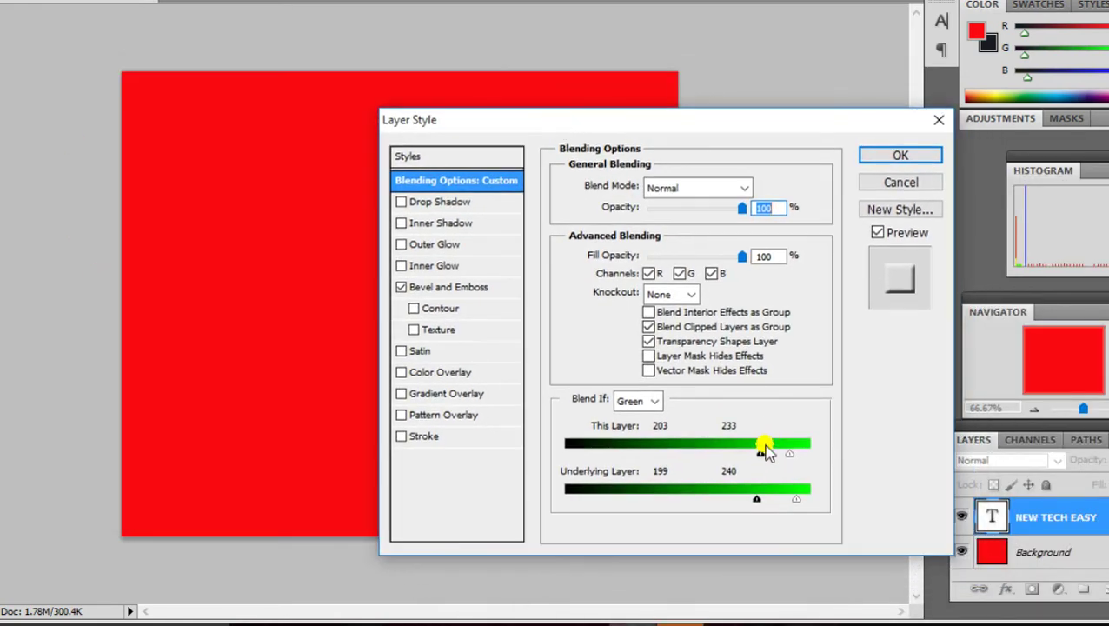
{"action": "left_click_drag", "start_coordinate": [702, 452], "coordinate": [574, 452]}
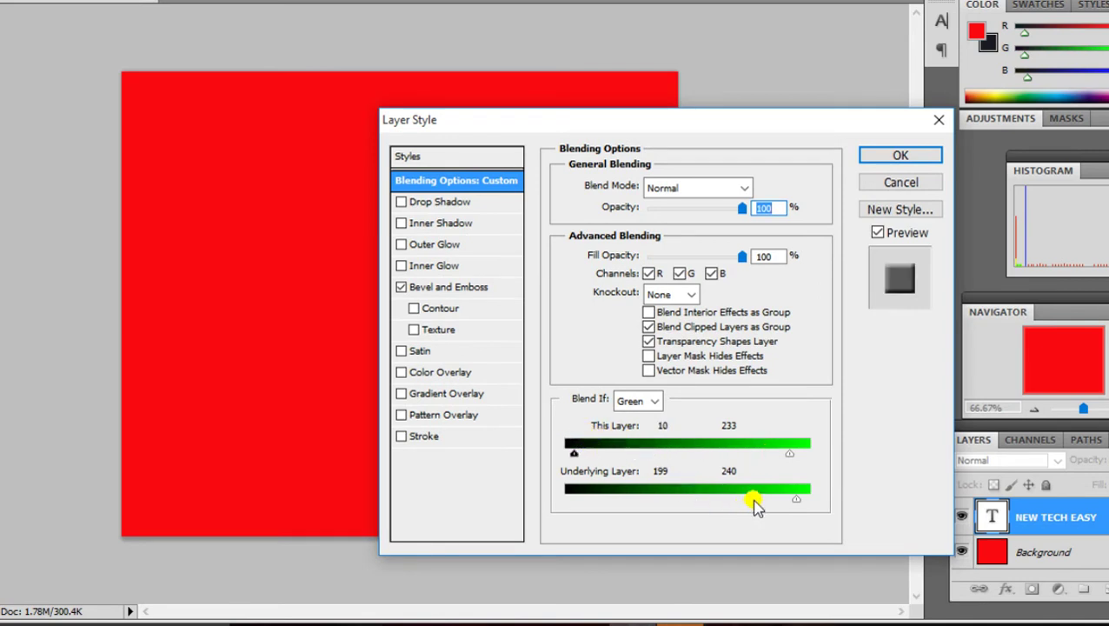
{"action": "left_click_drag", "start_coordinate": [753, 502], "coordinate": [571, 496]}
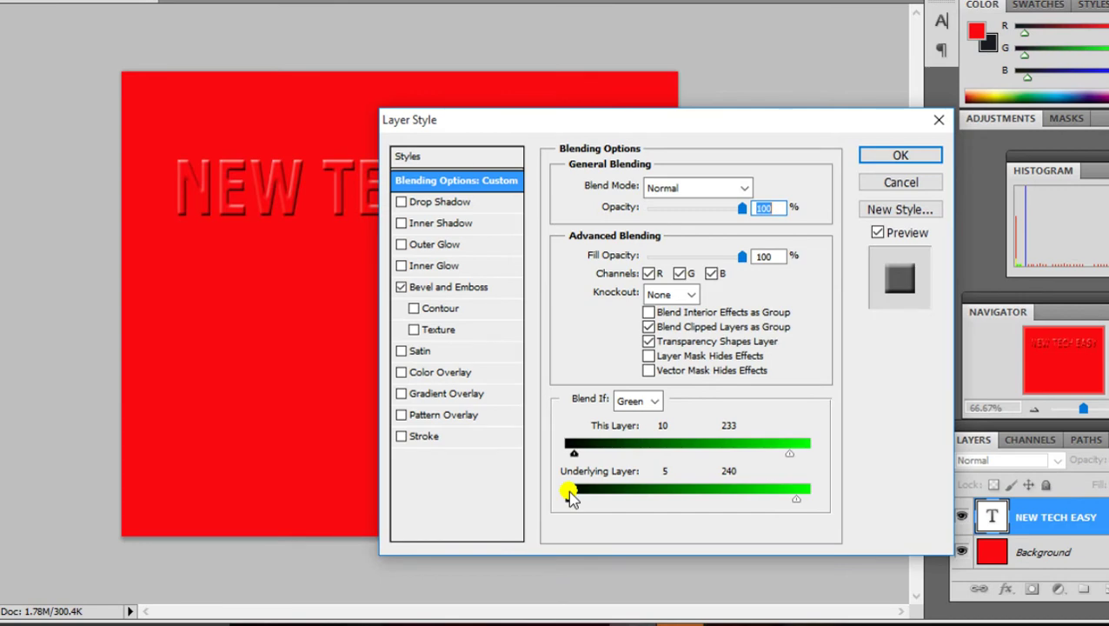
{"action": "mouse_move", "coordinate": [700, 124]}
{"action": "left_mouse_down"}
{"action": "mouse_move", "coordinate": [417, 508]}
{"action": "mouse_move", "coordinate": [443, 357]}
{"action": "left_mouse_up"}
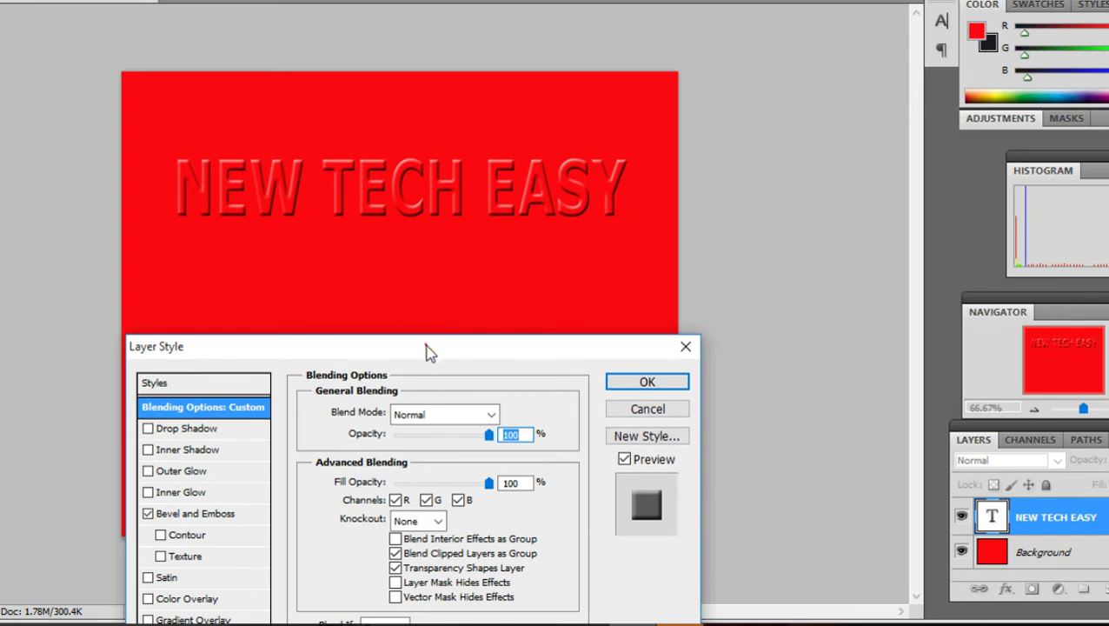
{"action": "left_click_drag", "start_coordinate": [426, 351], "coordinate": [418, 149]}
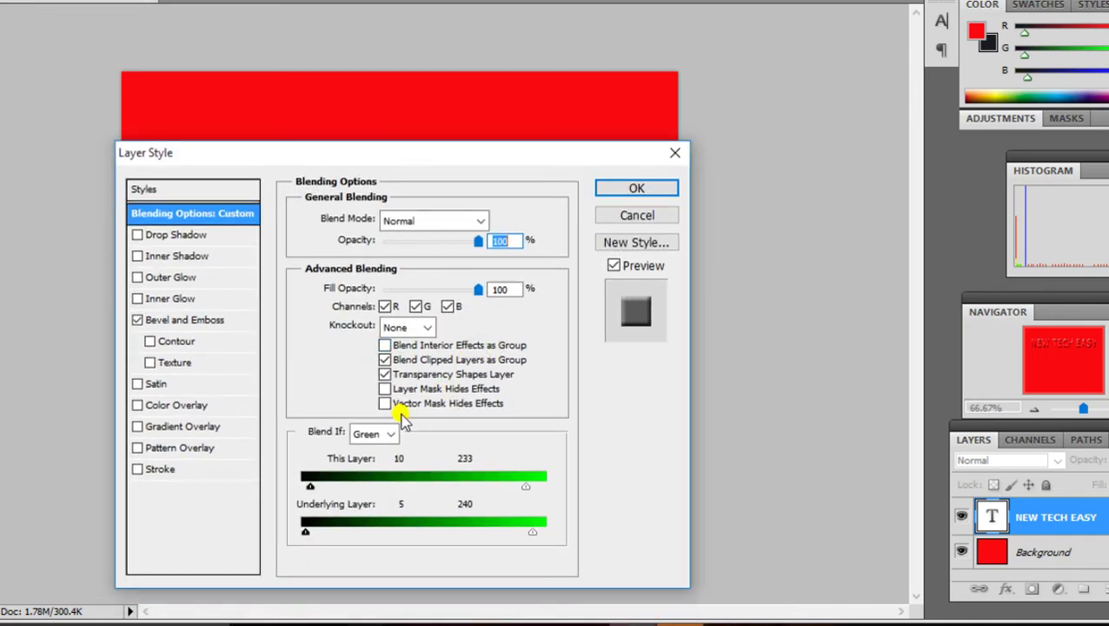
Step: Keep Knockout at None and add a Contour to the bevel
{"action": "left_click", "coordinate": [426, 327]}
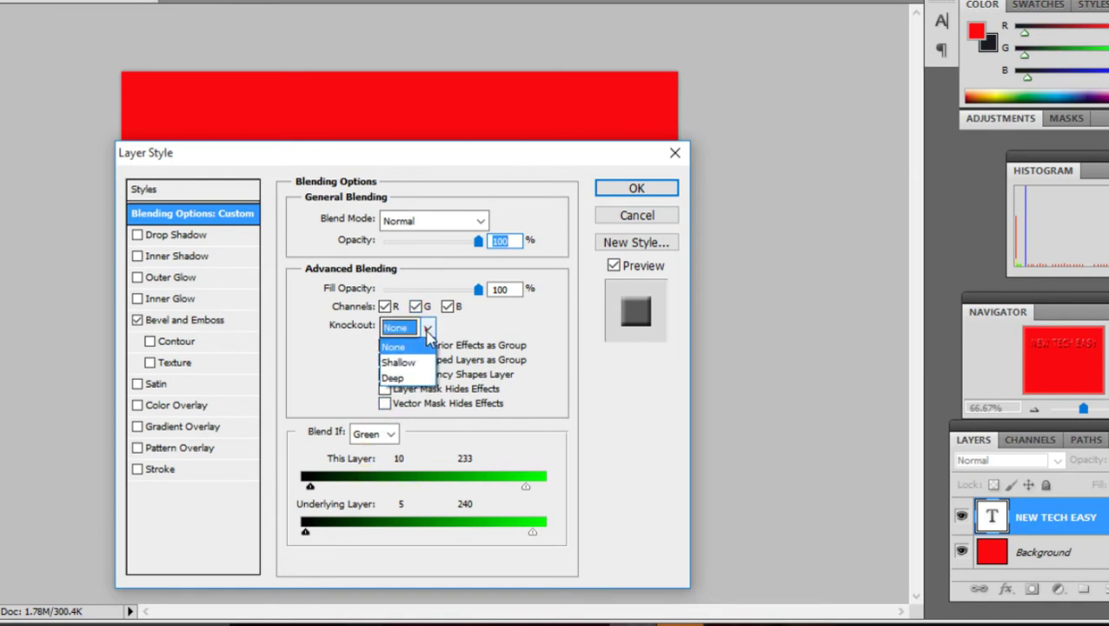
{"action": "left_click", "coordinate": [425, 327]}
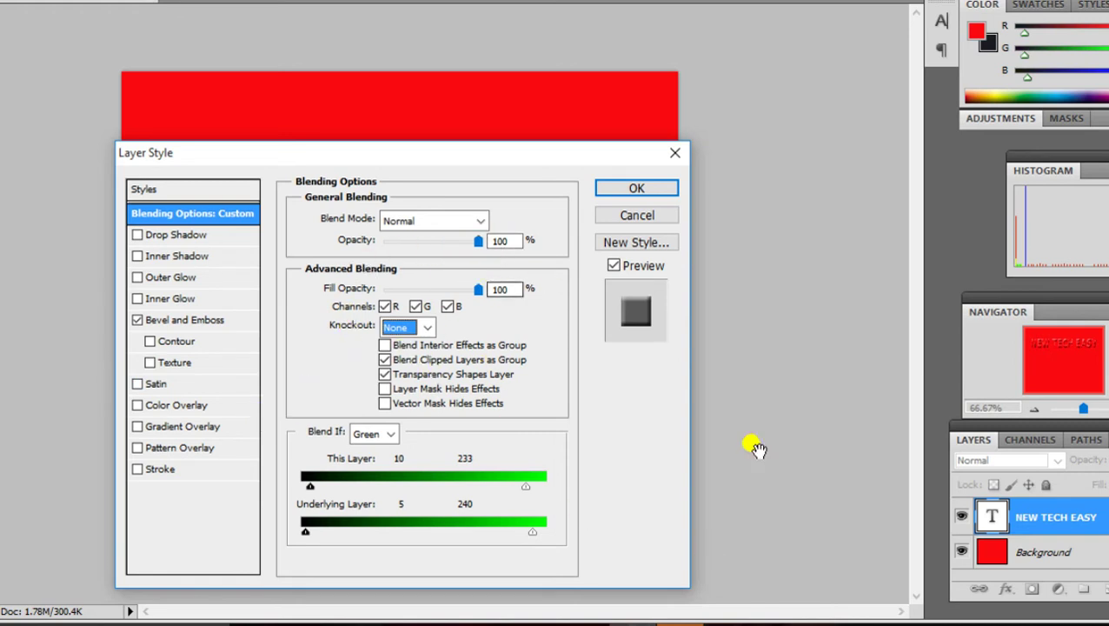
{"action": "left_click", "coordinate": [153, 360]}
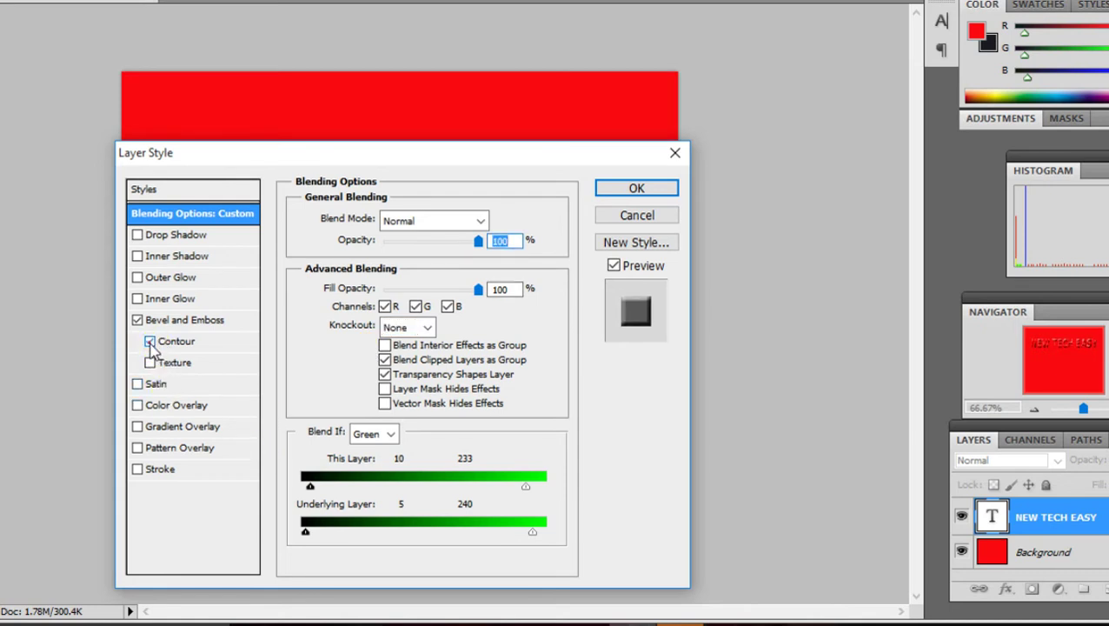
{"action": "left_click", "coordinate": [137, 320]}
{"action": "left_click", "coordinate": [138, 321]}
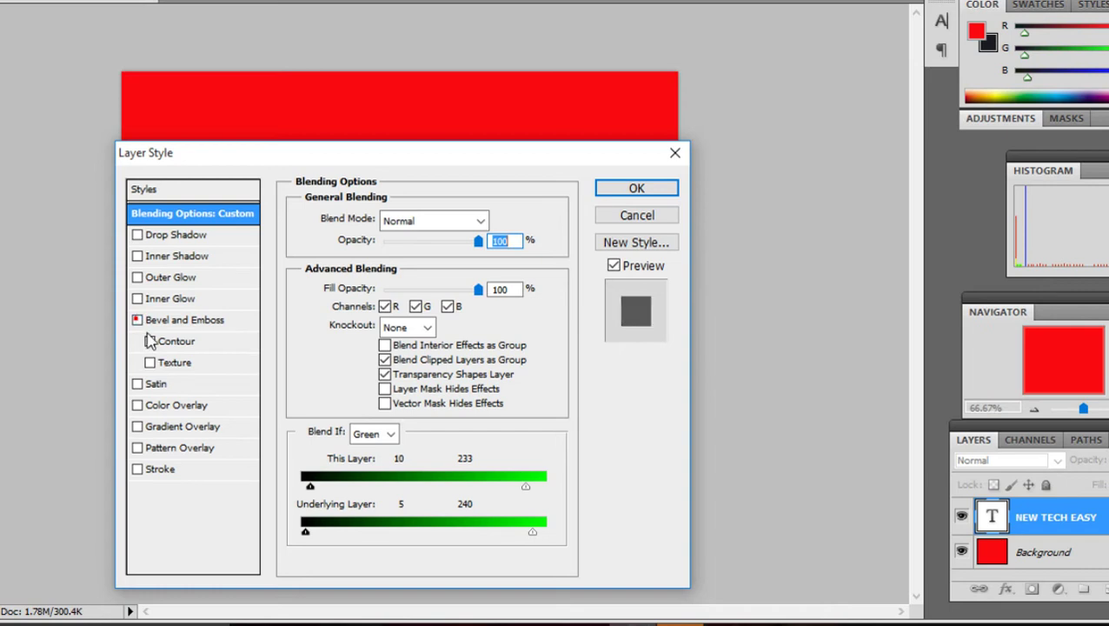
Step: Enable Contour and Texture on the bevel and show their settings
{"action": "left_click", "coordinate": [150, 341]}
{"action": "left_click", "coordinate": [182, 346]}
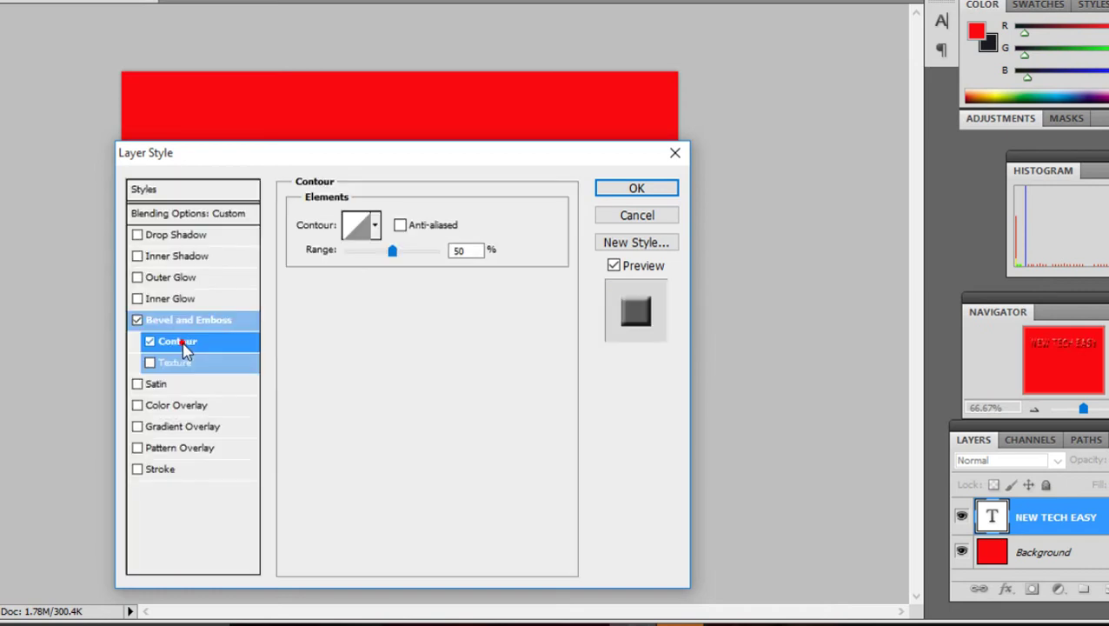
{"action": "left_click", "coordinate": [170, 360]}
{"action": "left_click", "coordinate": [149, 364]}
{"action": "left_click", "coordinate": [150, 363]}
{"action": "left_click", "coordinate": [152, 362]}
{"action": "left_click", "coordinate": [190, 372]}
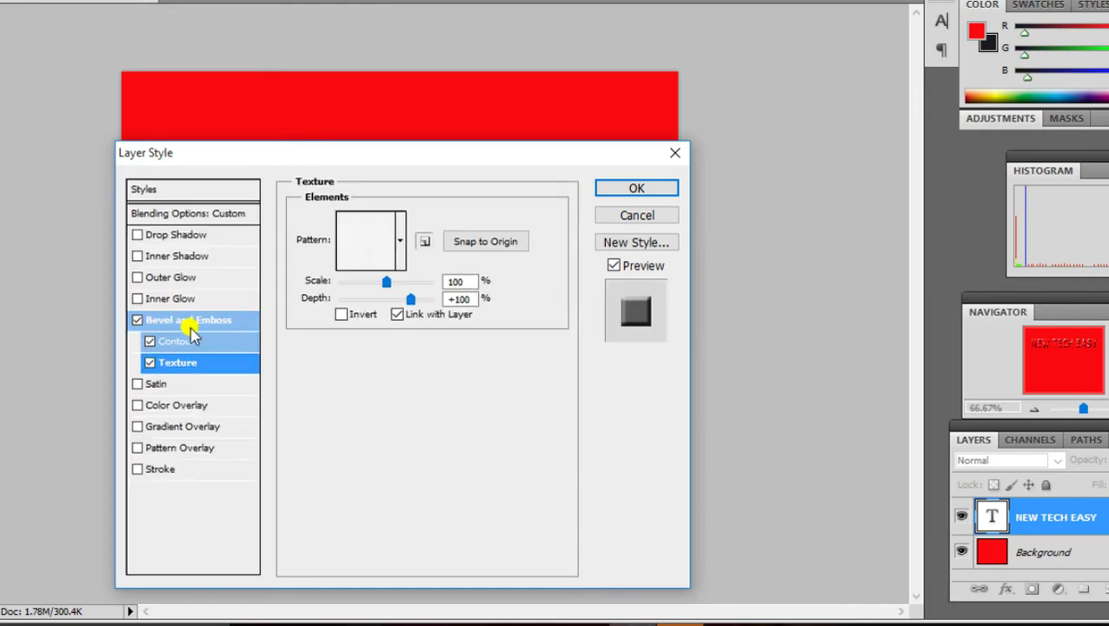
Step: Append the Color Paper pattern set to the texture pattern list
{"action": "left_click_drag", "start_coordinate": [410, 173], "coordinate": [706, 121]}
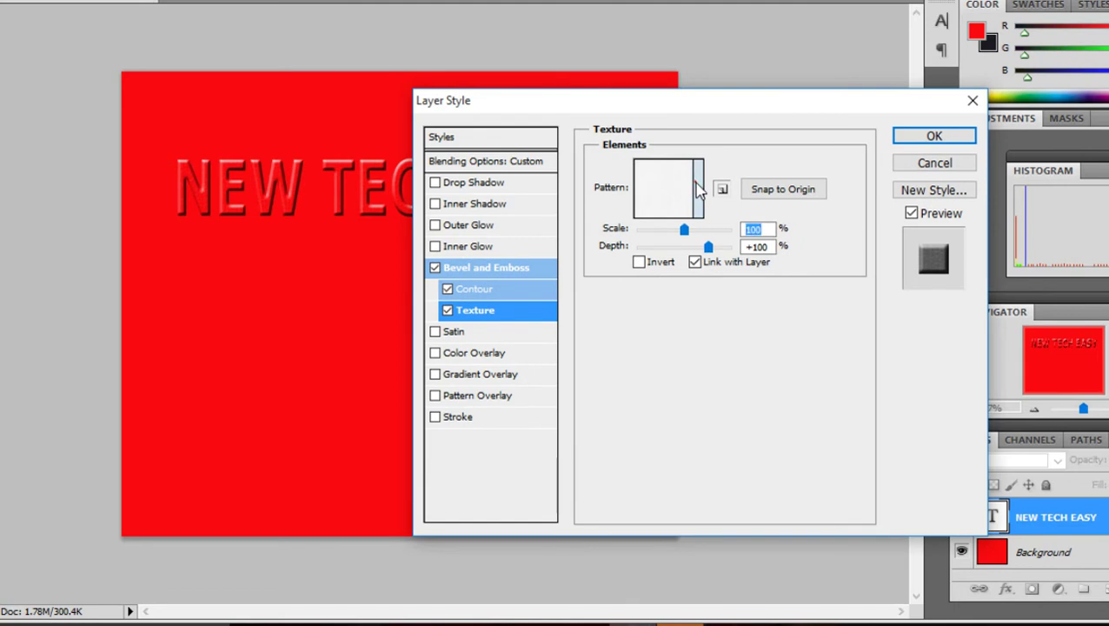
{"action": "left_click", "coordinate": [698, 190]}
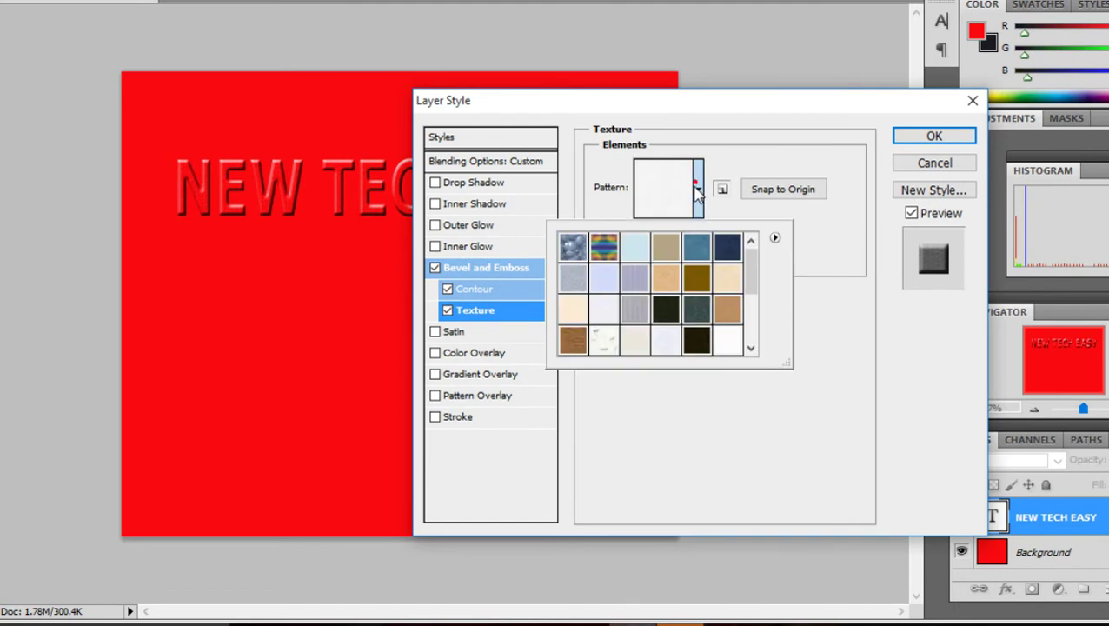
{"action": "left_click", "coordinate": [774, 239]}
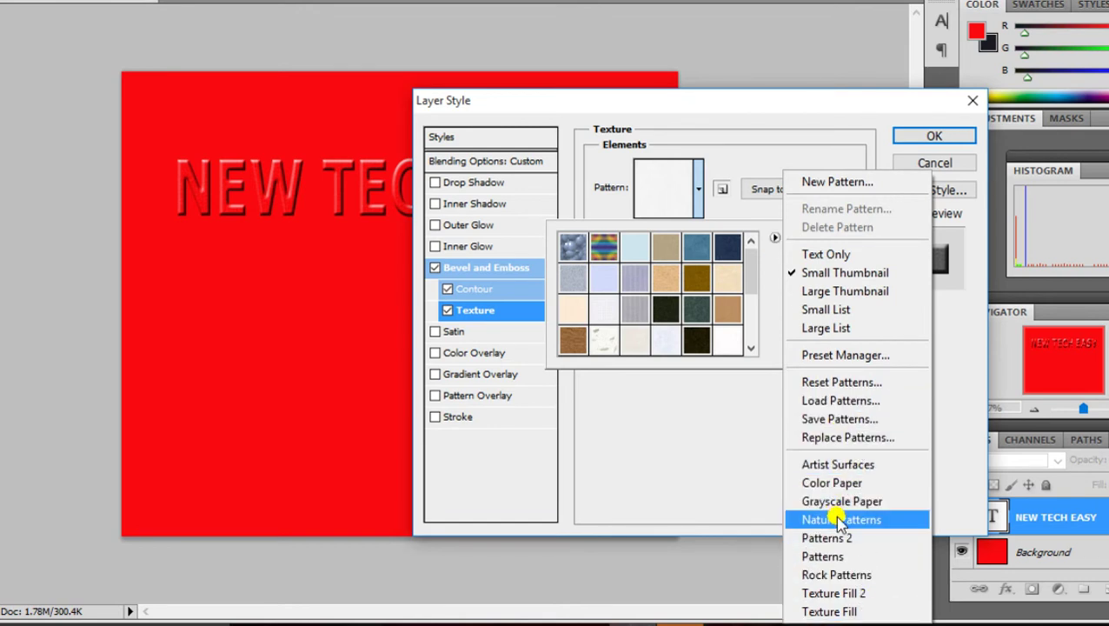
{"action": "left_click", "coordinate": [835, 483]}
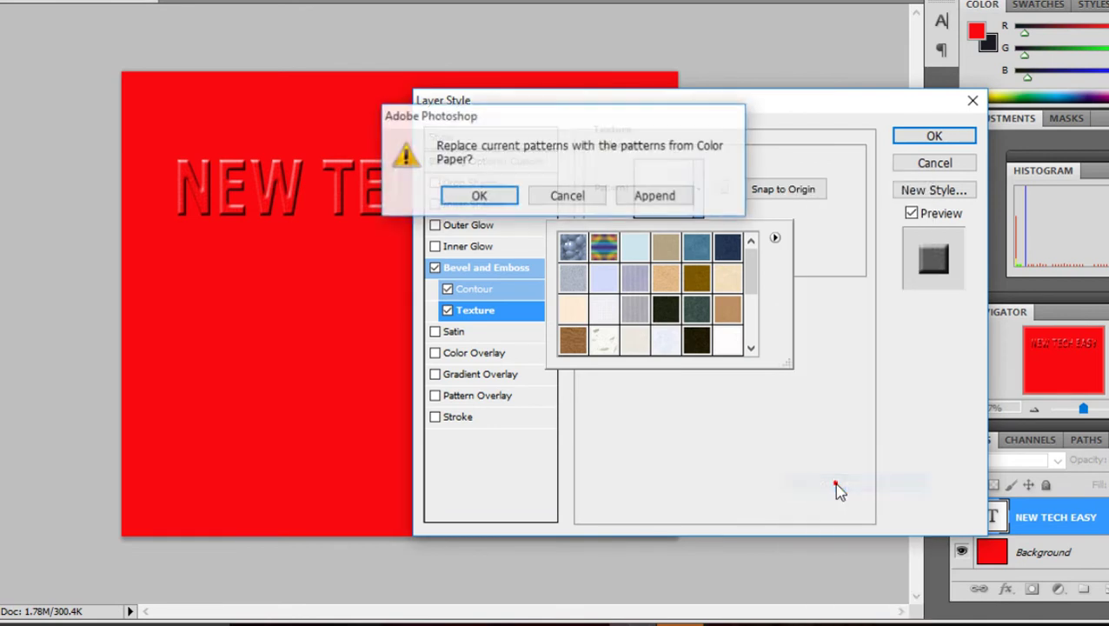
{"action": "left_click", "coordinate": [648, 196]}
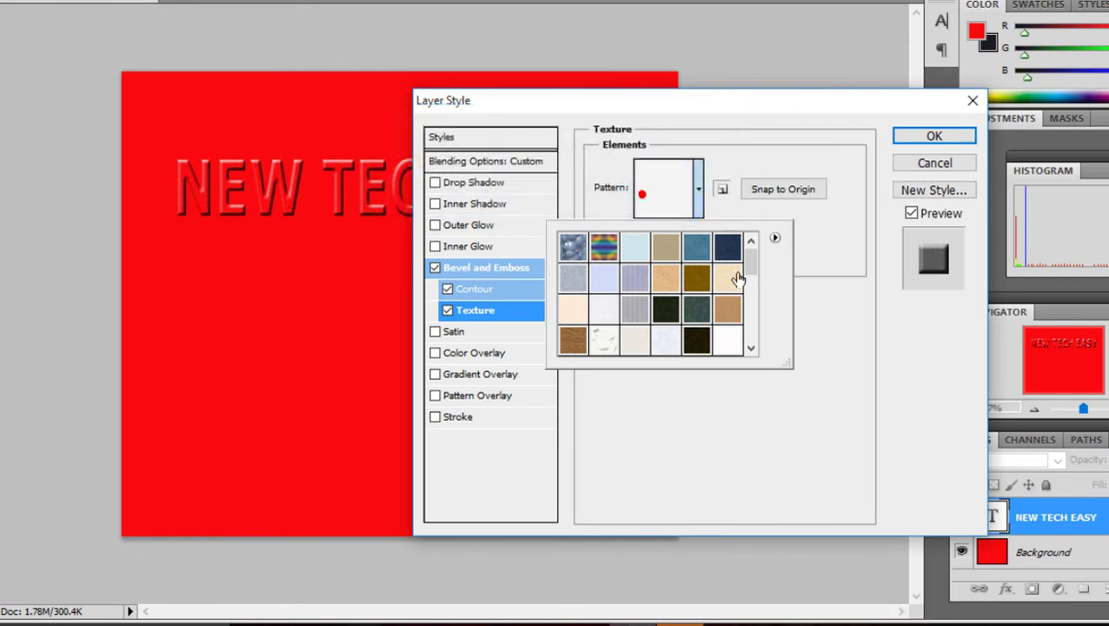
Step: Choose the dark pattern as the bevel texture and scale it to 833%
{"action": "mouse_move", "coordinate": [753, 259]}
{"action": "left_mouse_down"}
{"action": "mouse_move", "coordinate": [753, 346]}
{"action": "mouse_move", "coordinate": [749, 311]}
{"action": "left_mouse_up"}
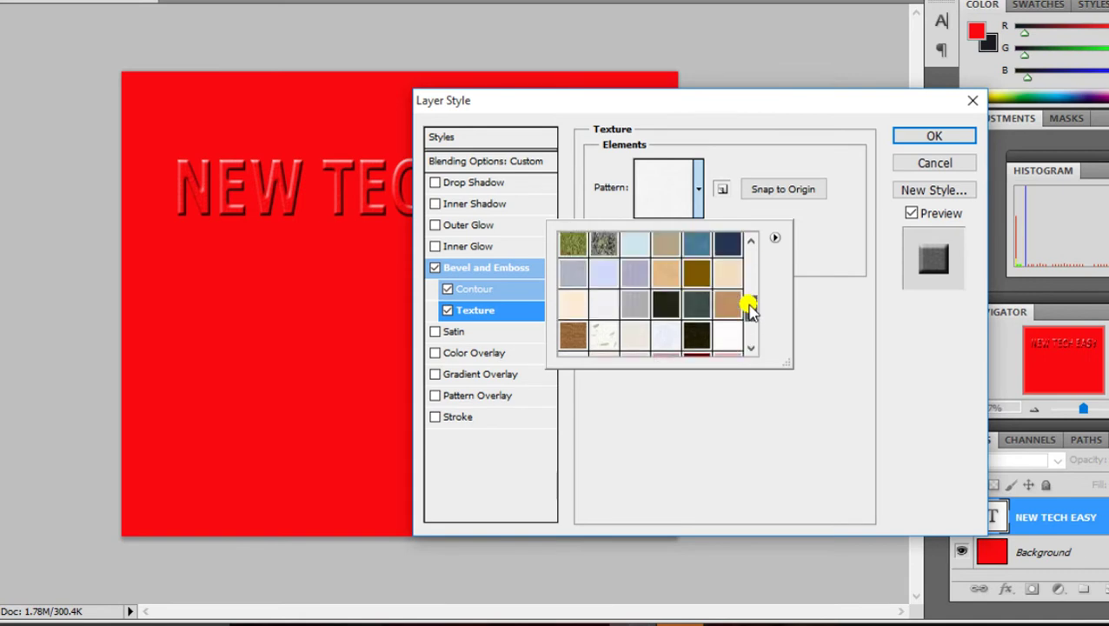
{"action": "scroll", "coordinate": [749, 310], "scroll_direction": "down", "scroll_amount": 2}
{"action": "left_click", "coordinate": [707, 304]}
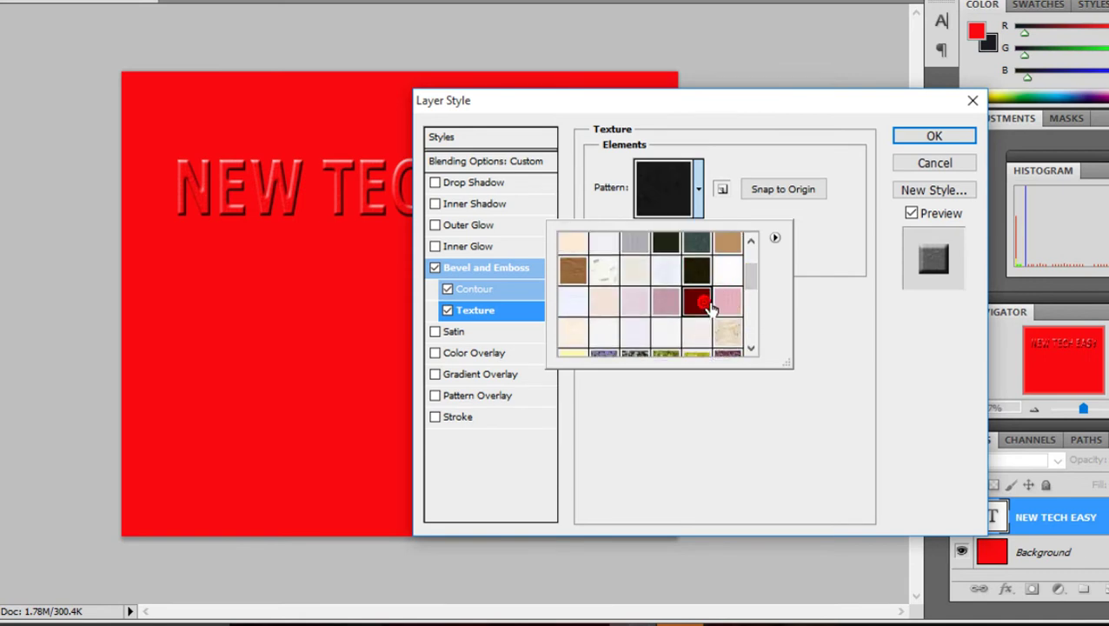
{"action": "double_click", "coordinate": [705, 304]}
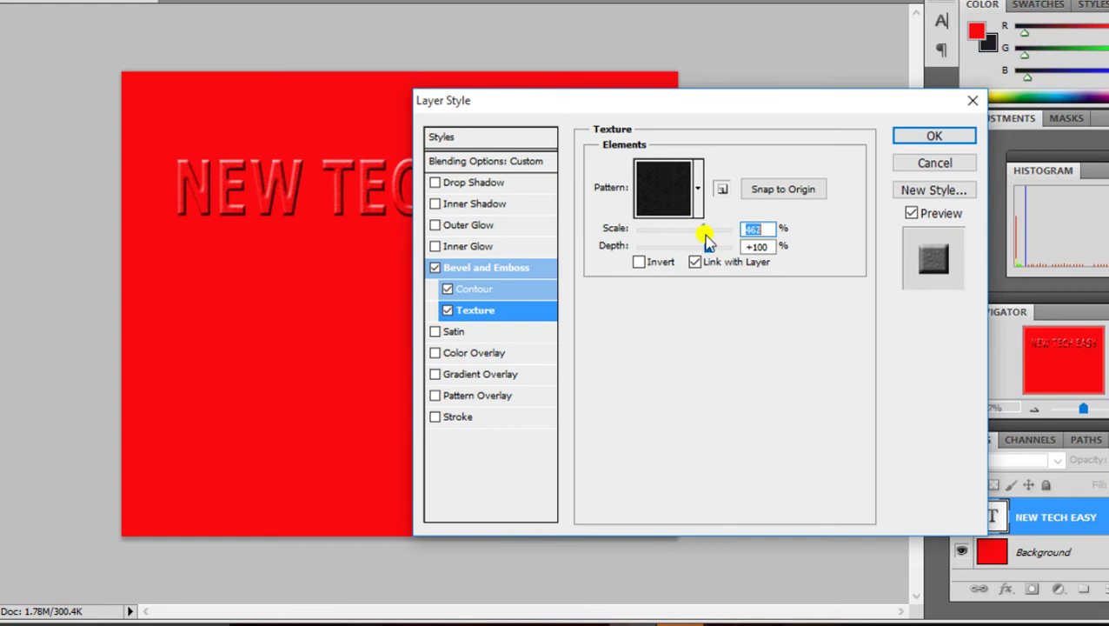
{"action": "mouse_move", "coordinate": [704, 229]}
{"action": "left_mouse_down"}
{"action": "mouse_move", "coordinate": [722, 229]}
{"action": "mouse_move", "coordinate": [717, 251]}
{"action": "left_mouse_up"}
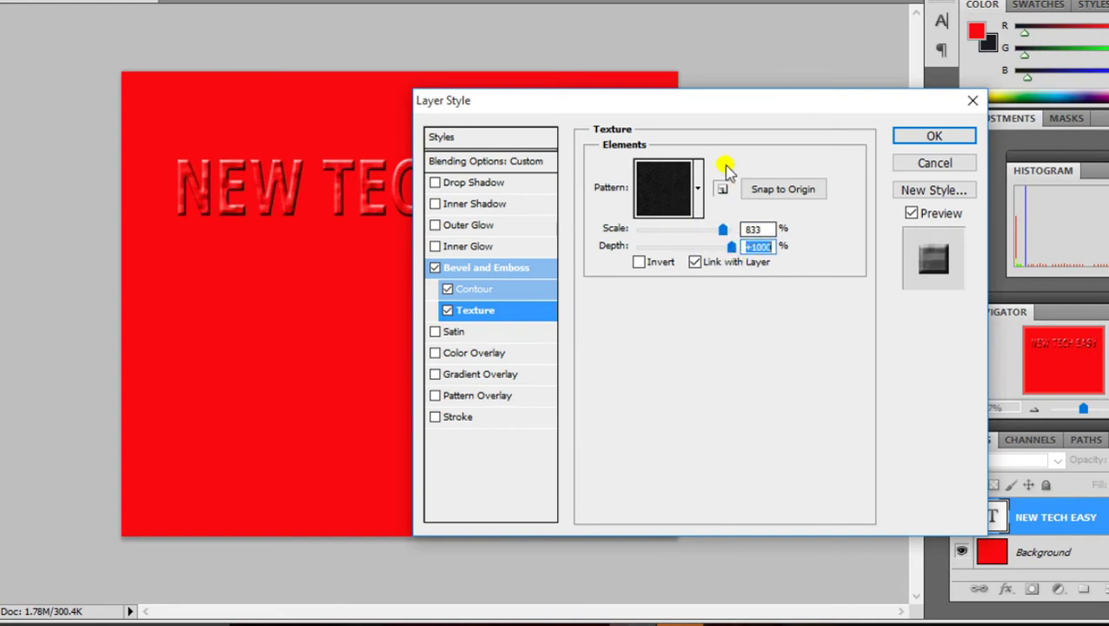
{"action": "mouse_move", "coordinate": [716, 101]}
{"action": "left_mouse_down"}
{"action": "mouse_move", "coordinate": [436, 399]}
{"action": "mouse_move", "coordinate": [425, 186]}
{"action": "left_mouse_up"}
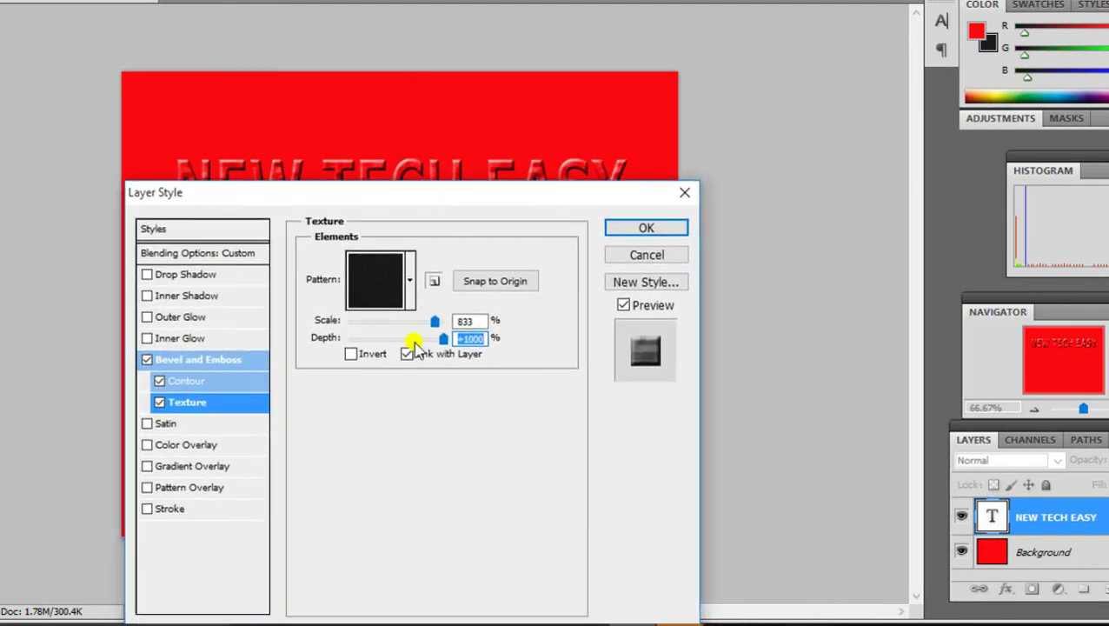
Step: Add Satin and turn off Texture, Contour and Bevel and Emboss
{"action": "left_click", "coordinate": [158, 423]}
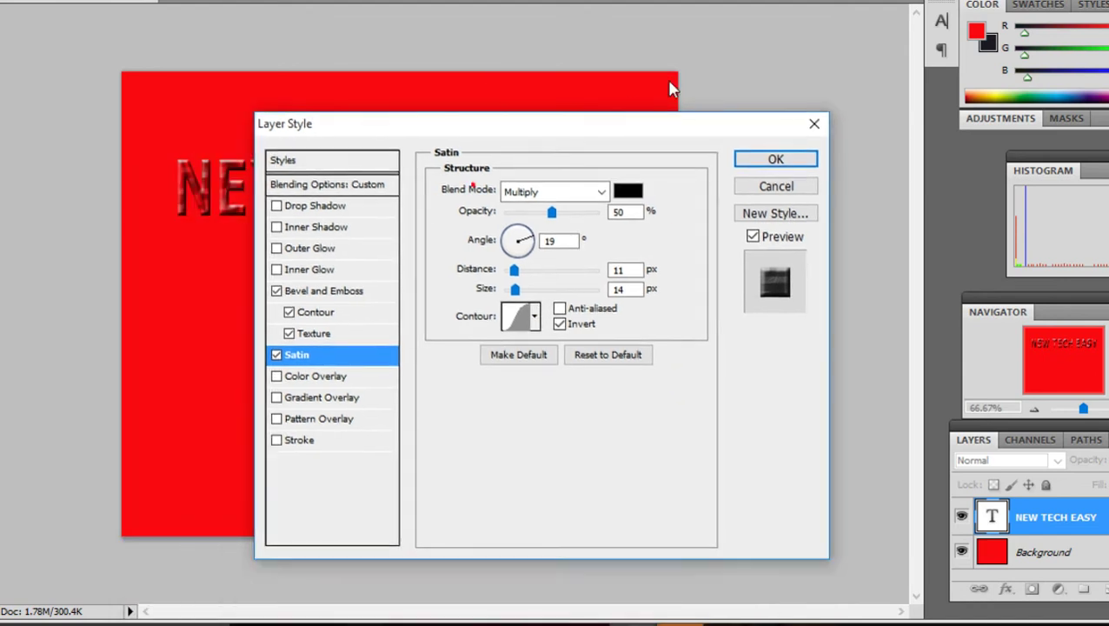
{"action": "left_click_drag", "start_coordinate": [475, 192], "coordinate": [785, 24]}
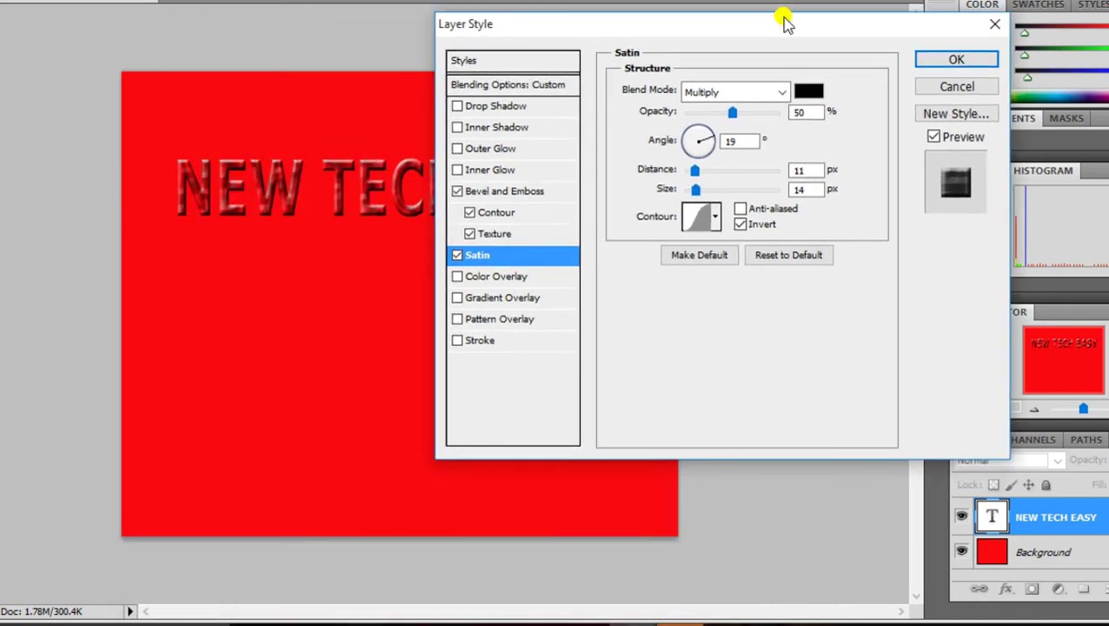
{"action": "left_click", "coordinate": [469, 234]}
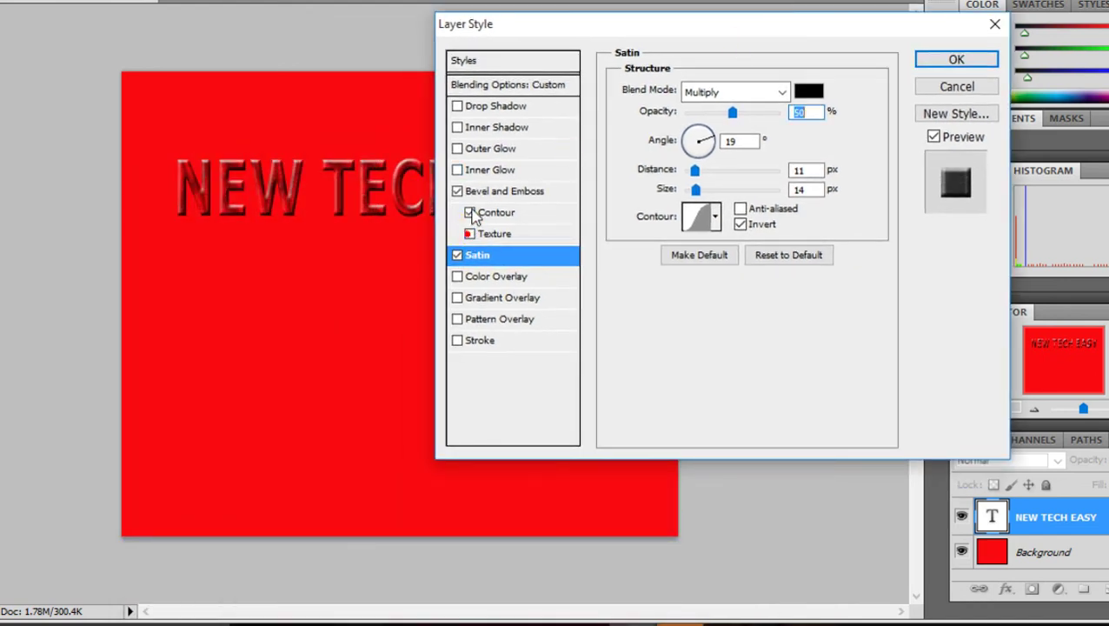
{"action": "left_click", "coordinate": [471, 214]}
{"action": "left_click", "coordinate": [458, 192]}
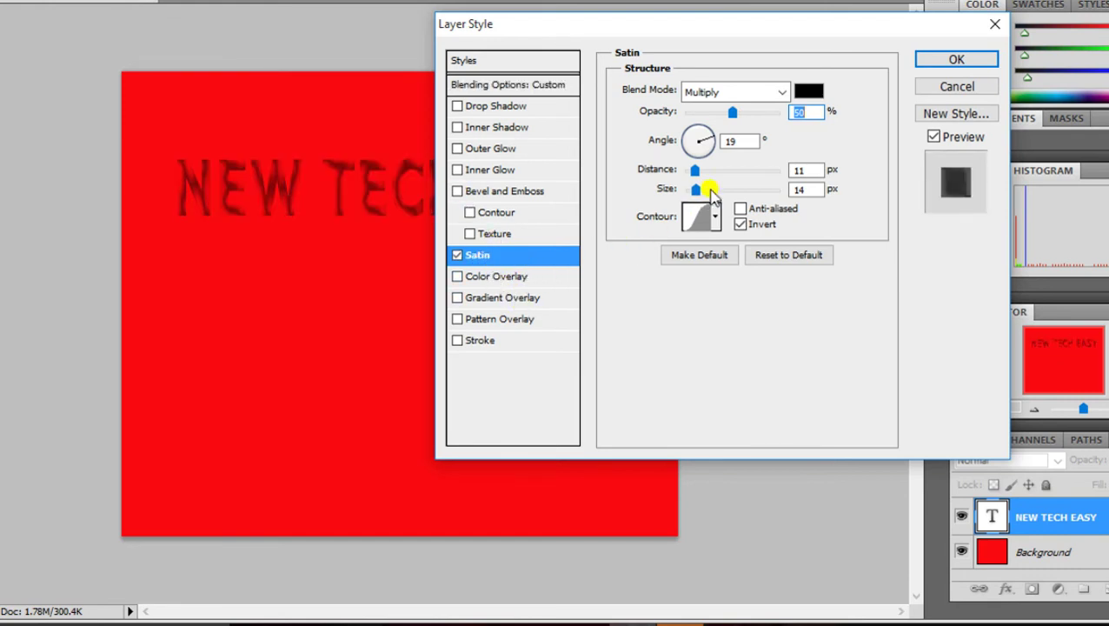
Step: Set Satin to 77% opacity, 129° angle and a bright blue colour
{"action": "left_click_drag", "start_coordinate": [734, 114], "coordinate": [757, 114]}
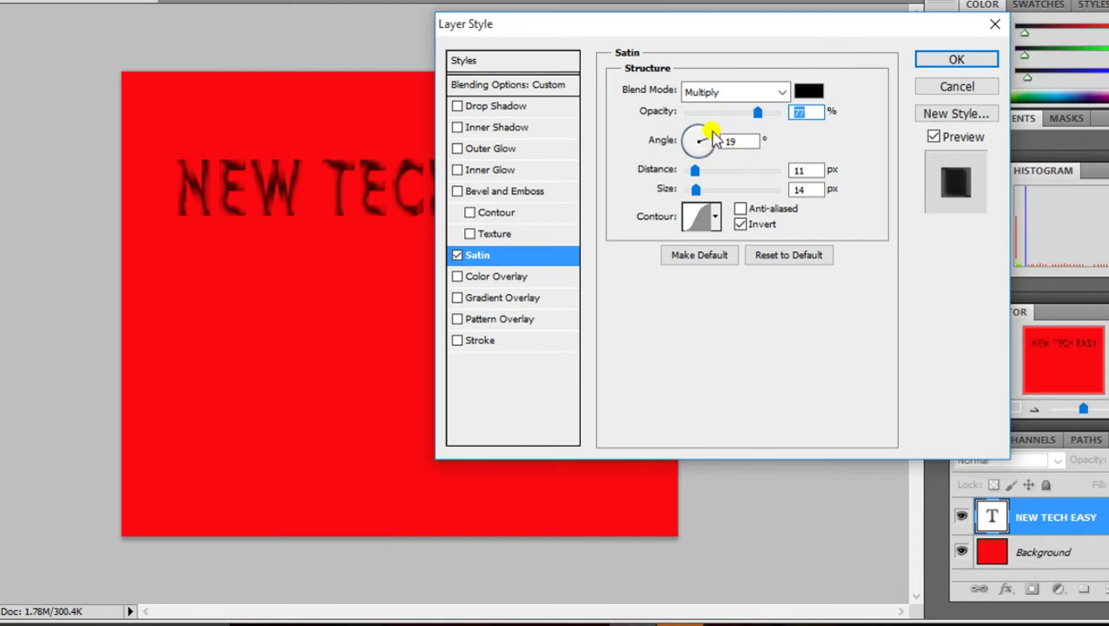
{"action": "left_click_drag", "start_coordinate": [711, 146], "coordinate": [685, 126]}
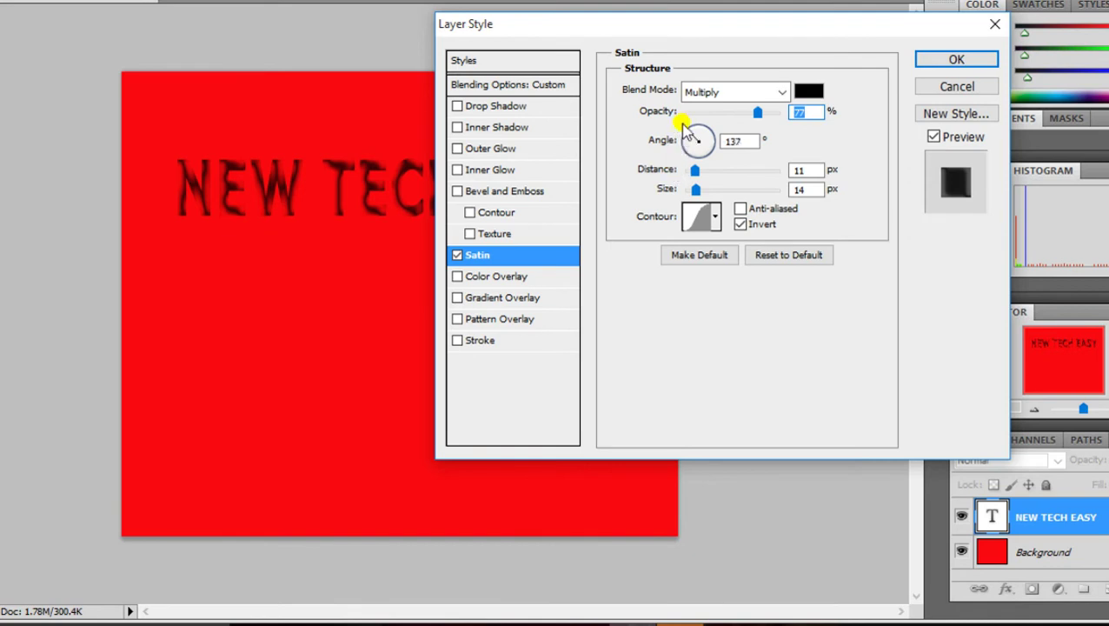
{"action": "left_click_drag", "start_coordinate": [695, 170], "coordinate": [737, 172]}
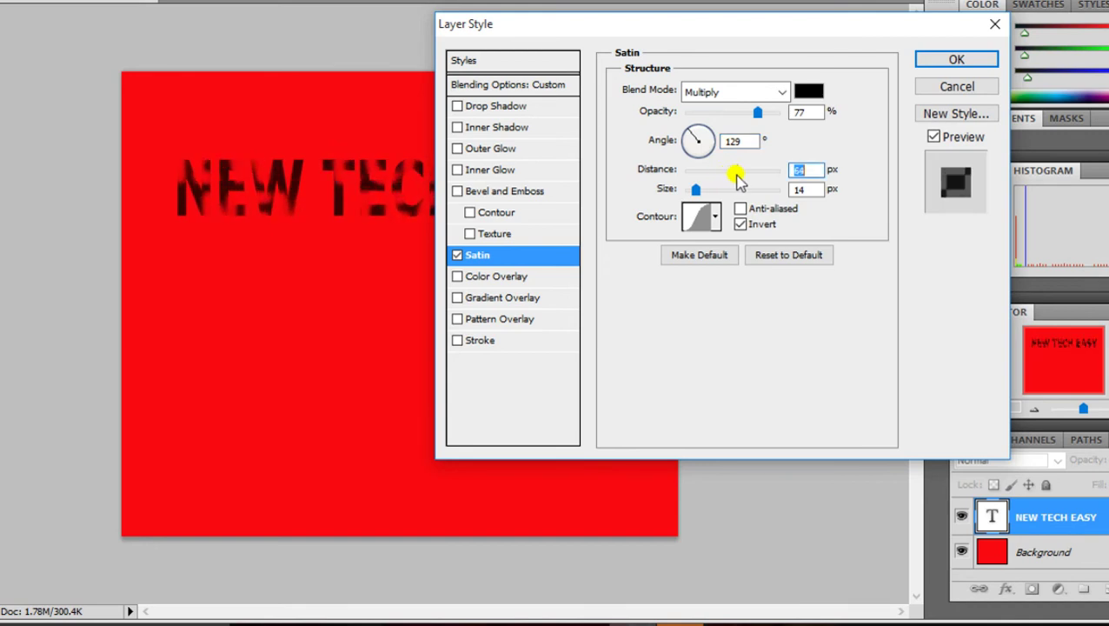
{"action": "left_click", "coordinate": [807, 91]}
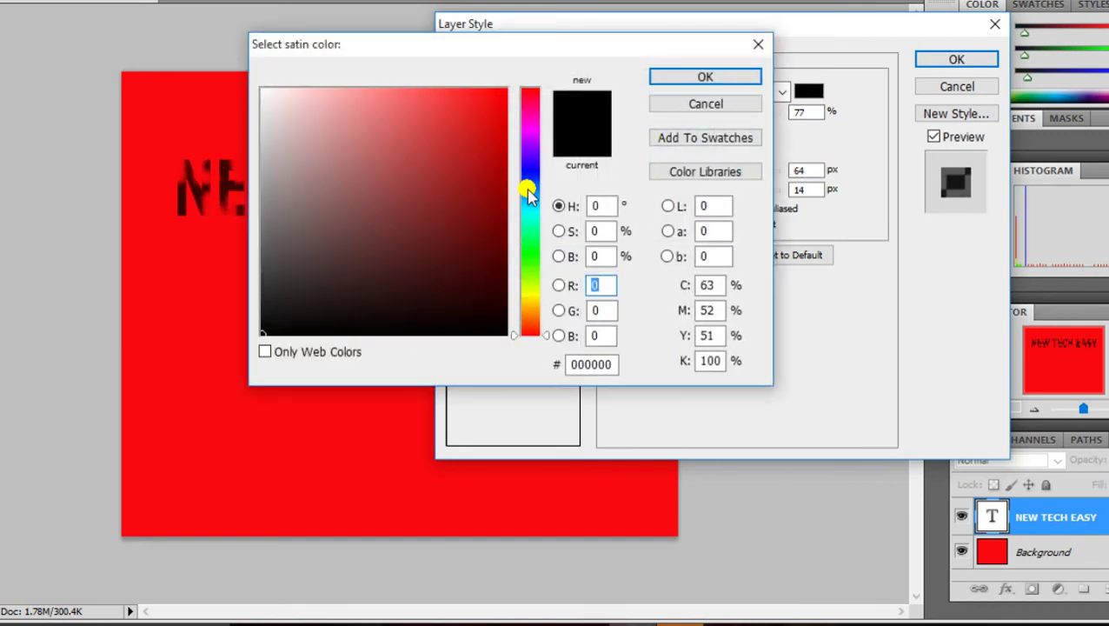
{"action": "left_click", "coordinate": [529, 172]}
{"action": "left_click", "coordinate": [499, 106]}
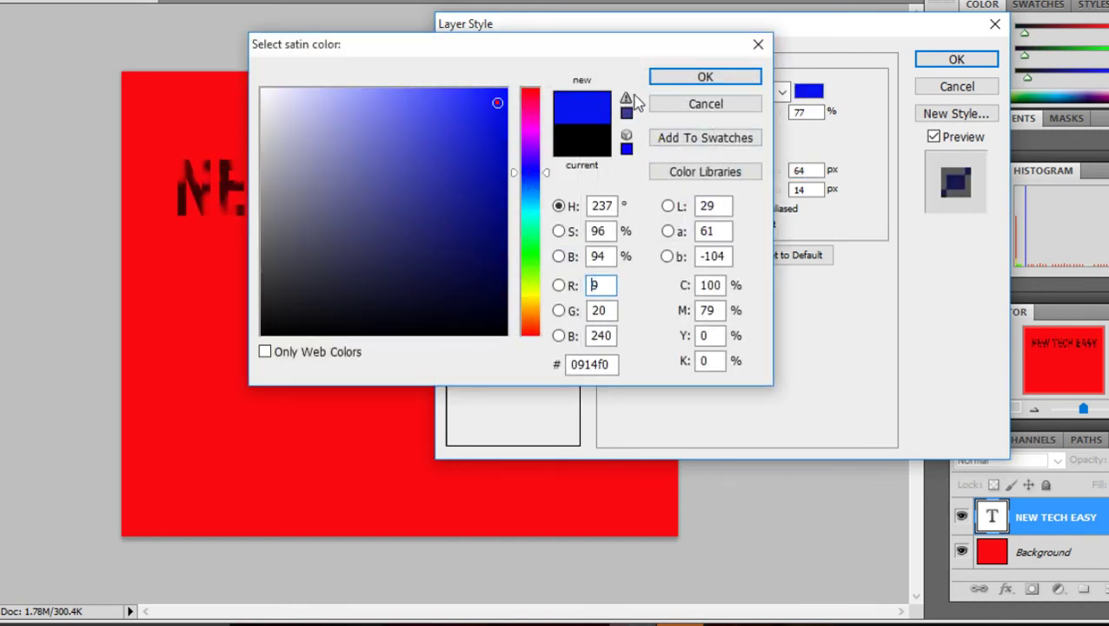
{"action": "left_click", "coordinate": [683, 76]}
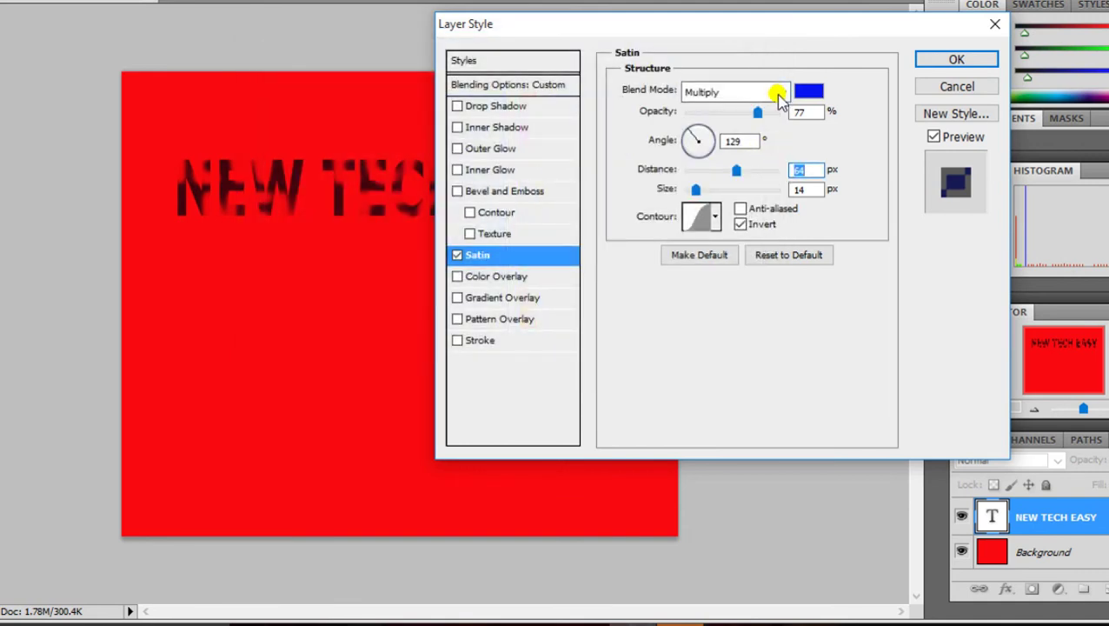
Step: Set Satin to Normal blend, distance 51, size 46 px, then swap it for Color Overlay
{"action": "left_click", "coordinate": [778, 93]}
{"action": "left_click", "coordinate": [735, 113]}
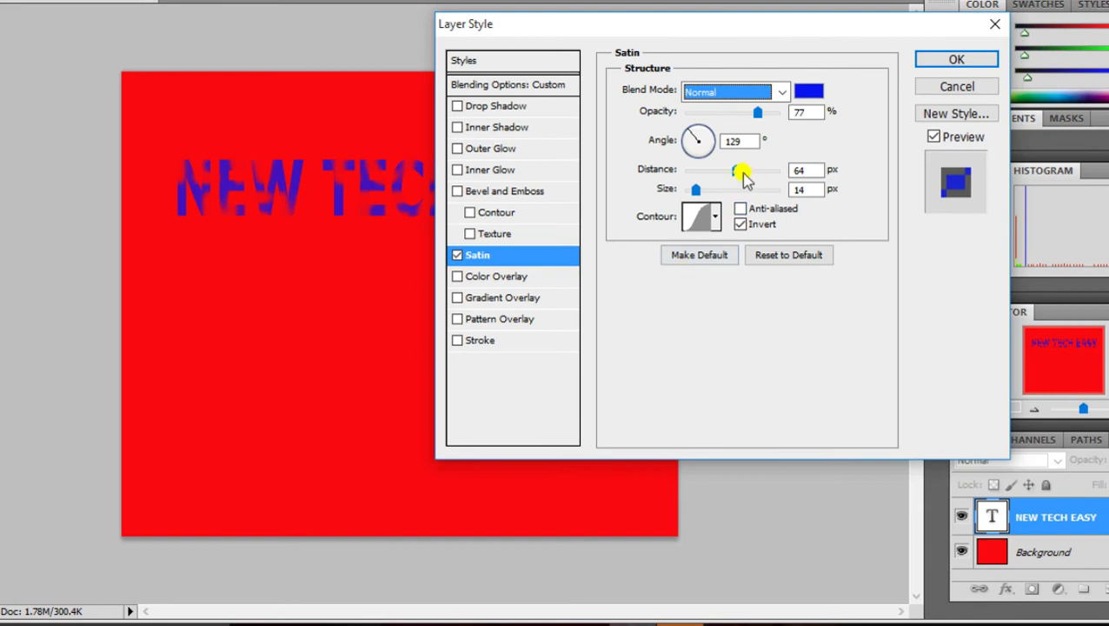
{"action": "left_click_drag", "start_coordinate": [735, 173], "coordinate": [740, 178]}
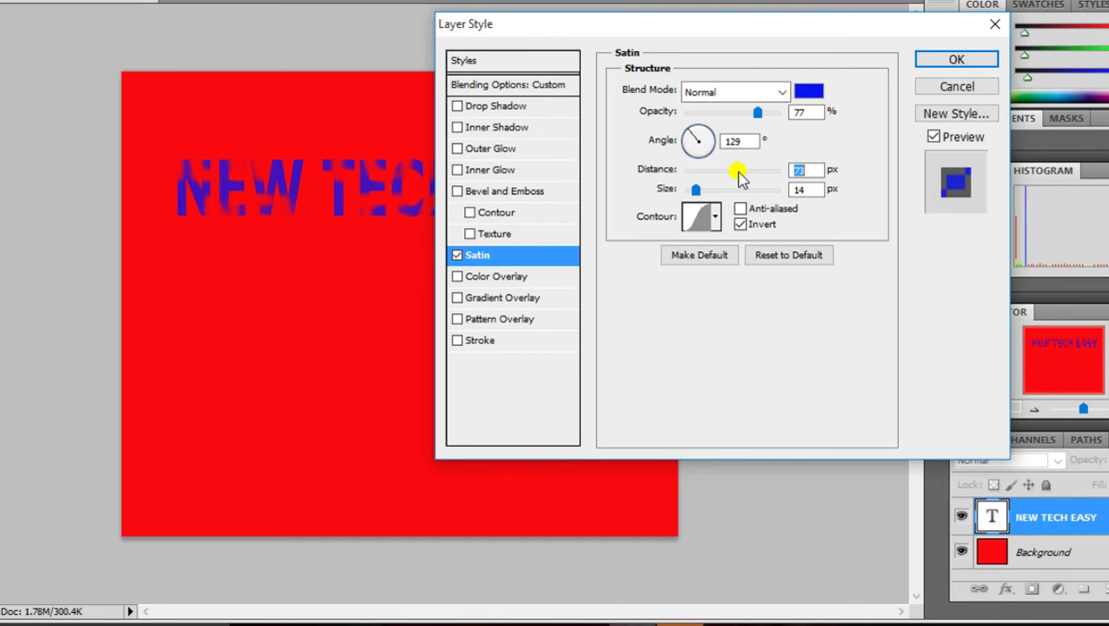
{"action": "left_click_drag", "start_coordinate": [737, 176], "coordinate": [733, 173]}
{"action": "mouse_move", "coordinate": [734, 189]}
{"action": "left_mouse_down"}
{"action": "mouse_move", "coordinate": [743, 193]}
{"action": "mouse_move", "coordinate": [712, 194]}
{"action": "left_mouse_up"}
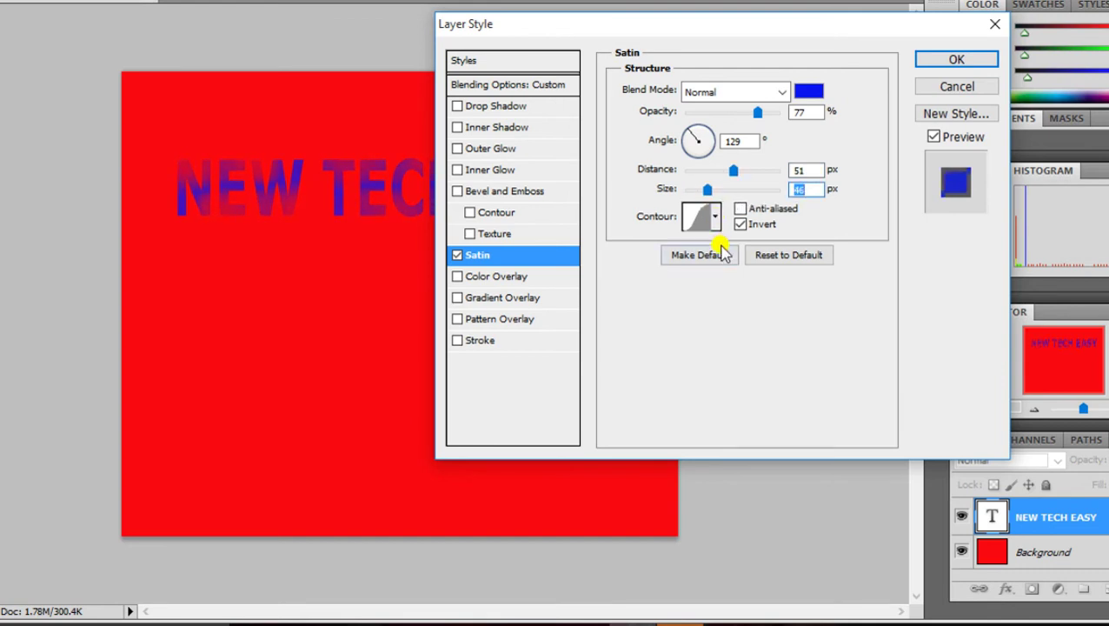
{"action": "left_click", "coordinate": [456, 277]}
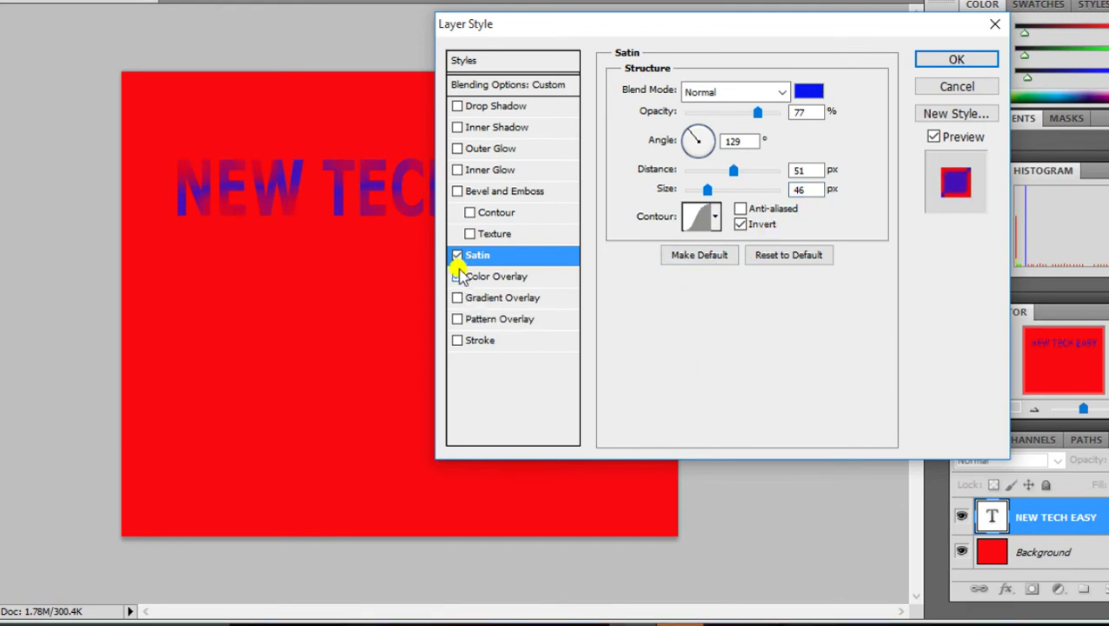
{"action": "left_click", "coordinate": [457, 255]}
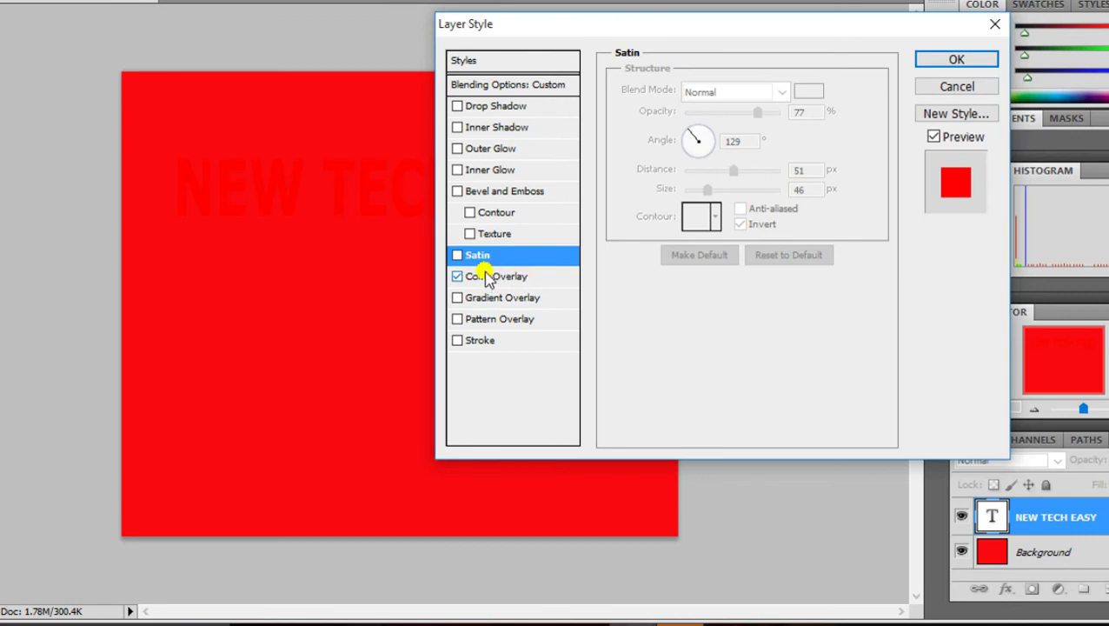
Step: Make the Color Overlay blue at 85% opacity, then swap it for Gradient Overlay
{"action": "left_click", "coordinate": [535, 276]}
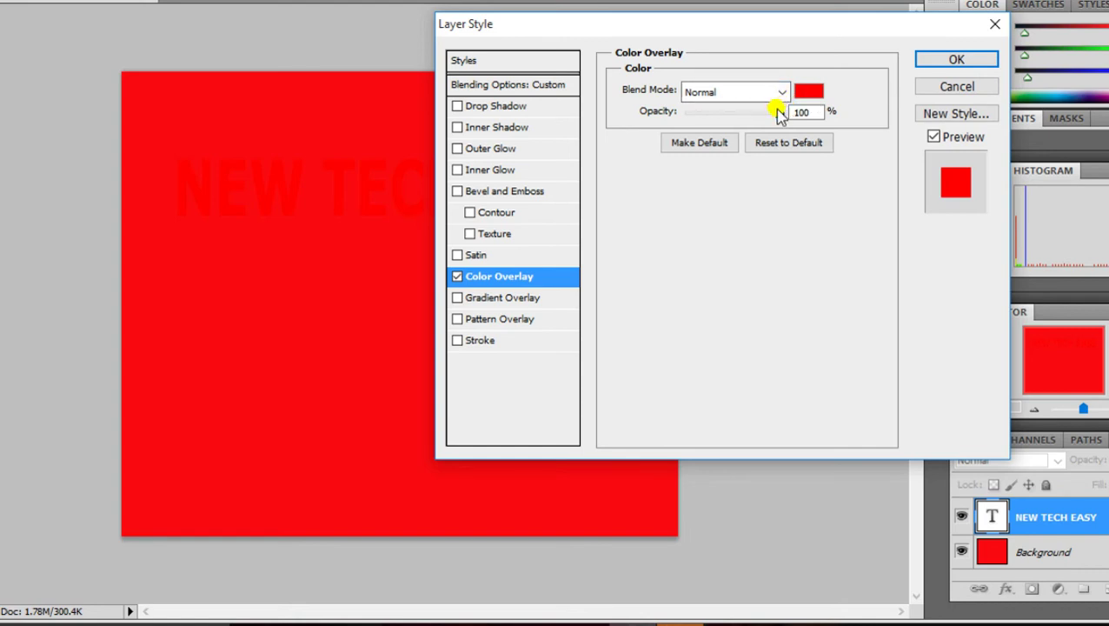
{"action": "left_click_drag", "start_coordinate": [780, 116], "coordinate": [736, 117]}
{"action": "left_click", "coordinate": [810, 92]}
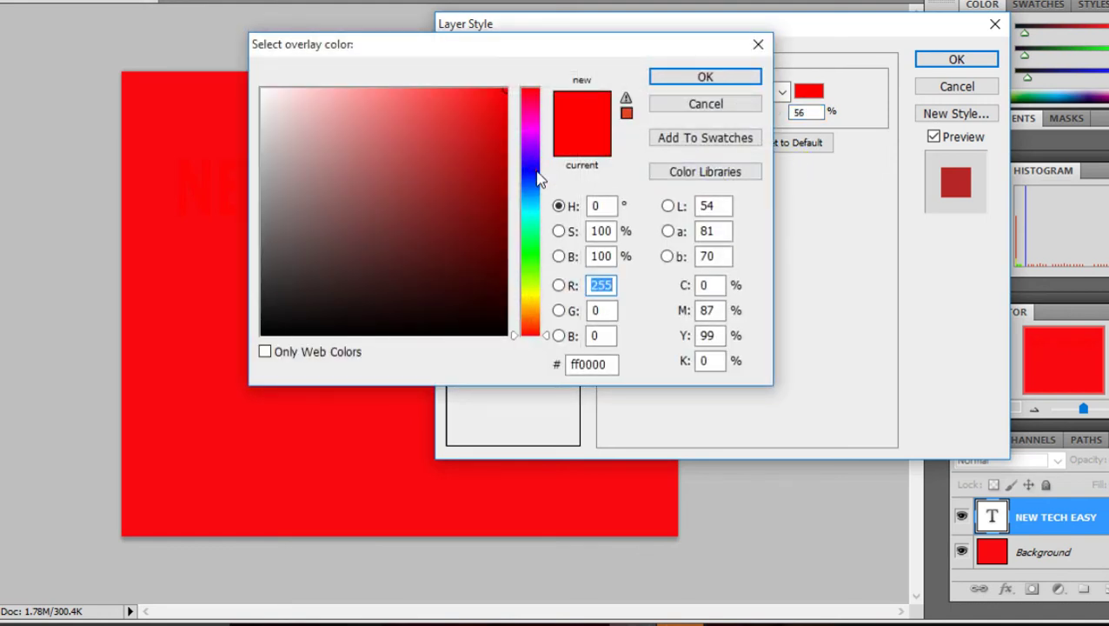
{"action": "left_click", "coordinate": [536, 170]}
{"action": "left_click", "coordinate": [705, 77]}
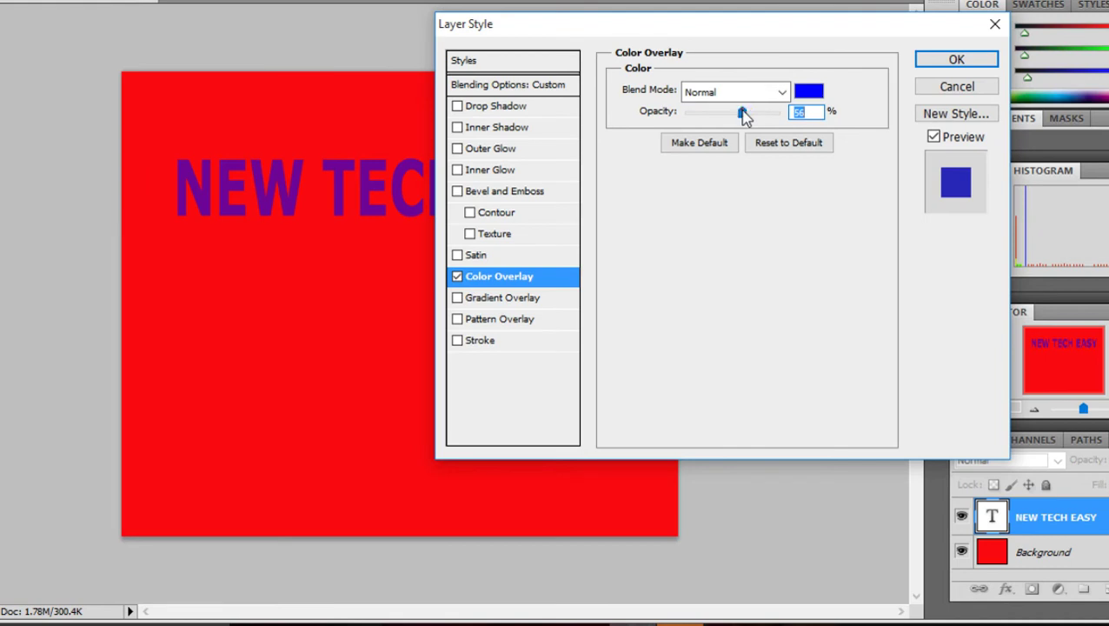
{"action": "left_click_drag", "start_coordinate": [743, 116], "coordinate": [761, 121]}
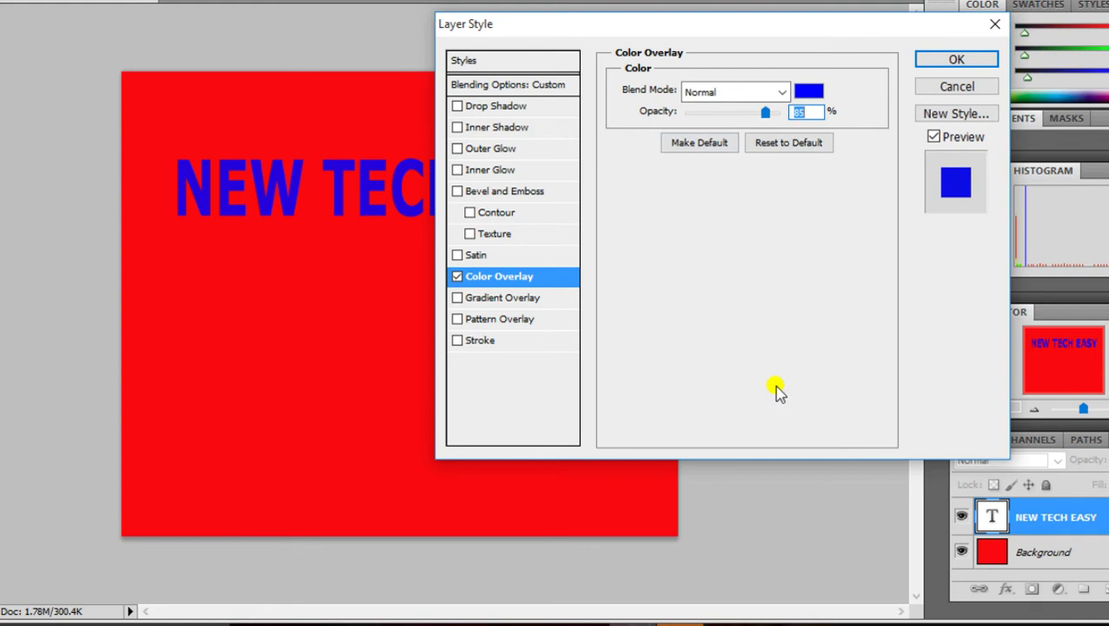
{"action": "left_click", "coordinate": [457, 298]}
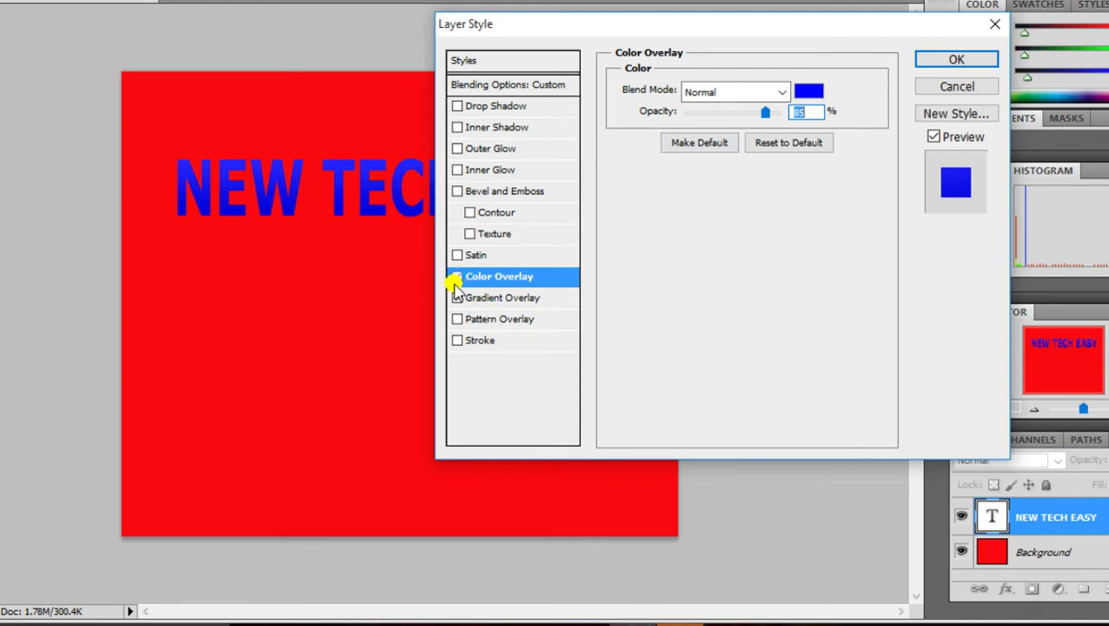
{"action": "left_click", "coordinate": [457, 276]}
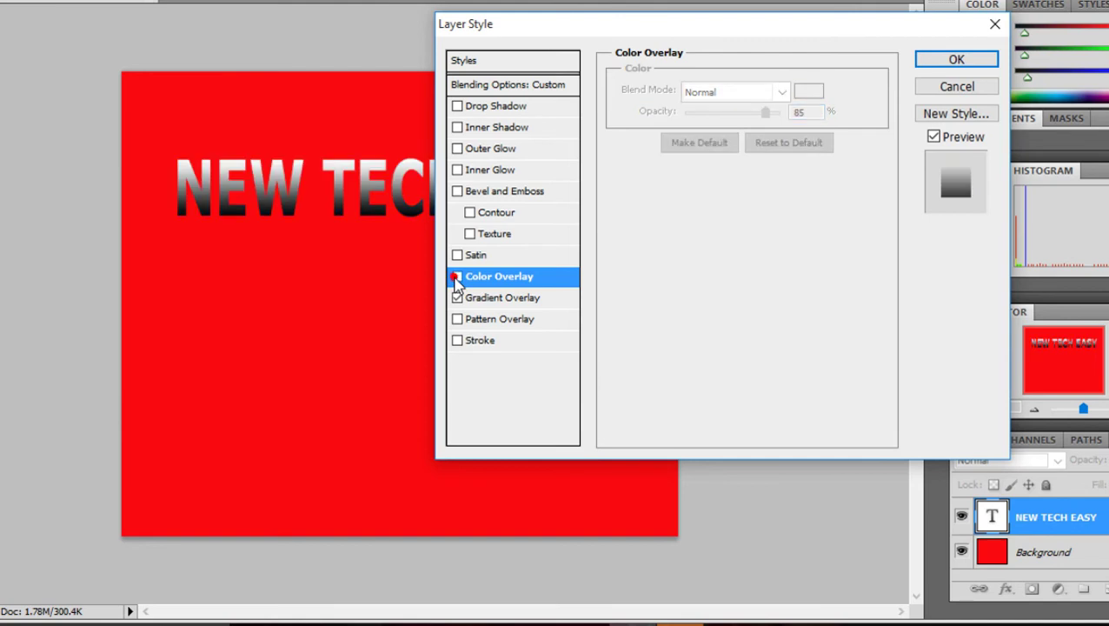
Step: Try the Spectrum gradient in the Gradient Overlay's gradient editor
{"action": "left_click", "coordinate": [528, 299]}
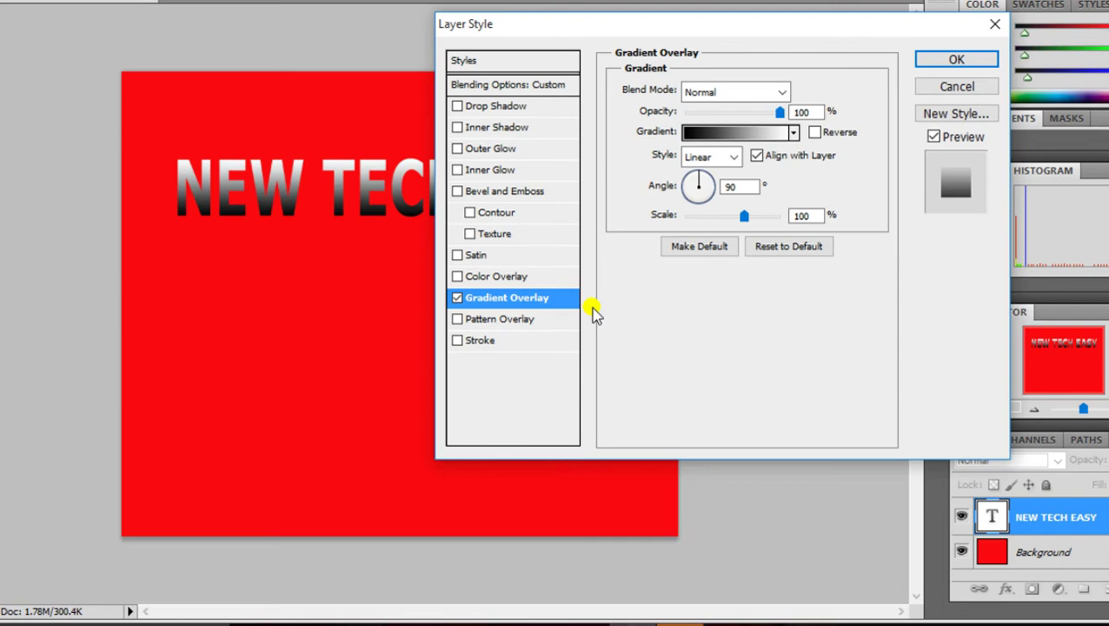
{"action": "left_click", "coordinate": [753, 136]}
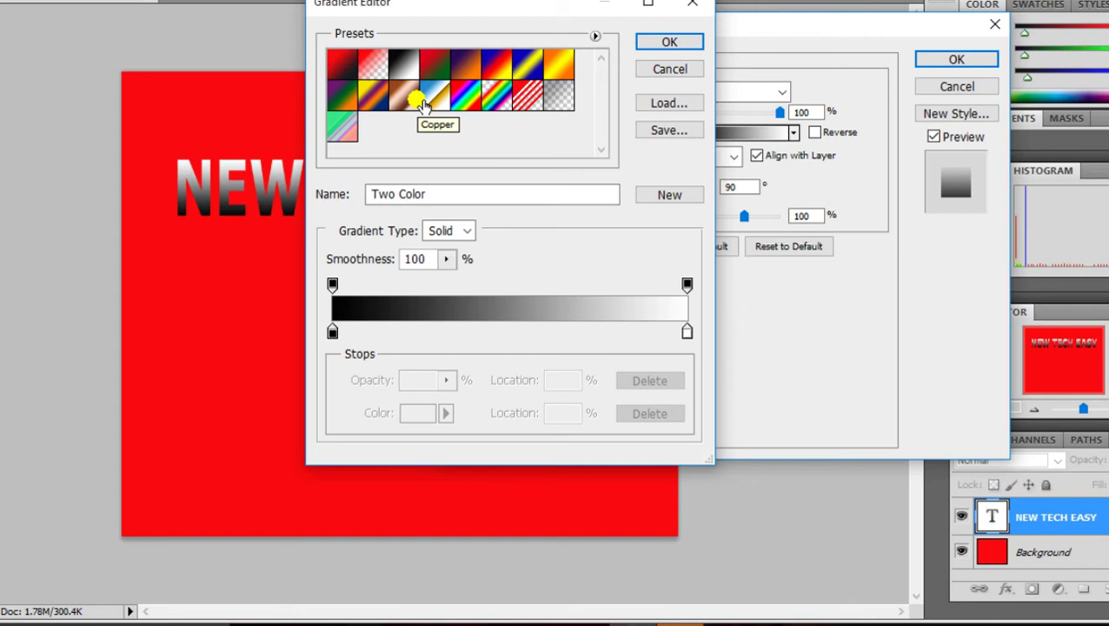
{"action": "left_click", "coordinate": [466, 103]}
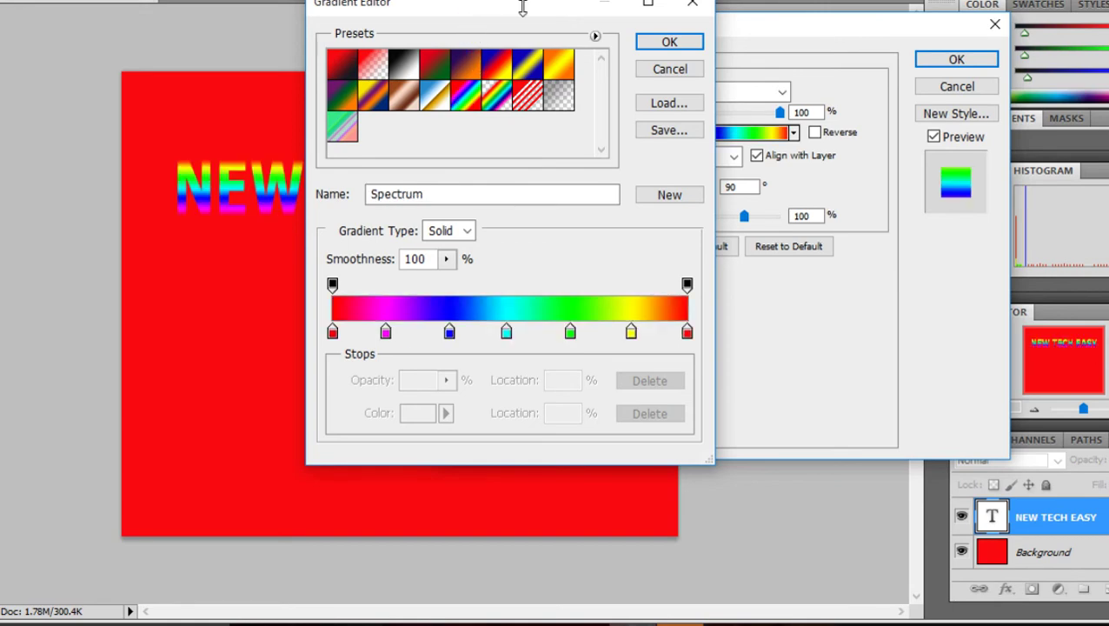
{"action": "left_click_drag", "start_coordinate": [506, 12], "coordinate": [905, 150]}
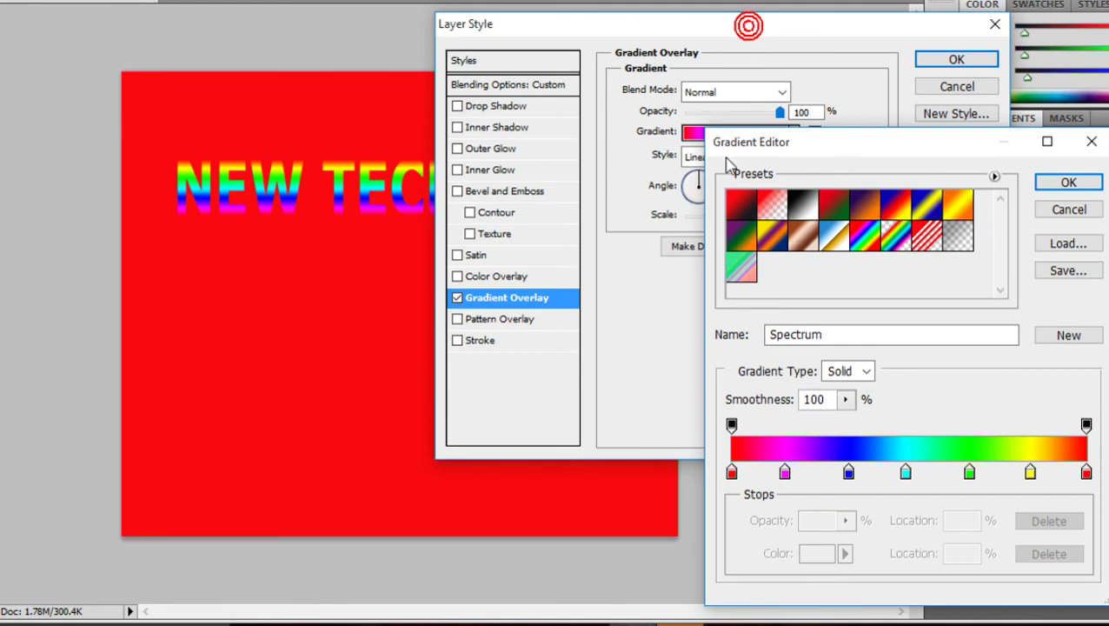
{"action": "left_click", "coordinate": [739, 36]}
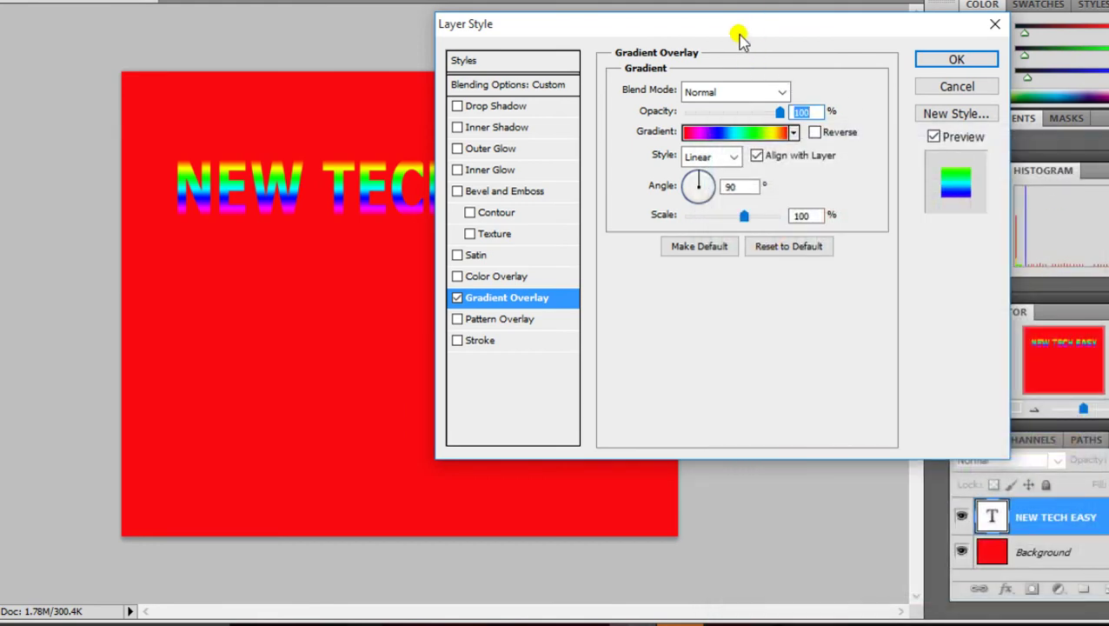
{"action": "left_click_drag", "start_coordinate": [737, 29], "coordinate": [902, 7]}
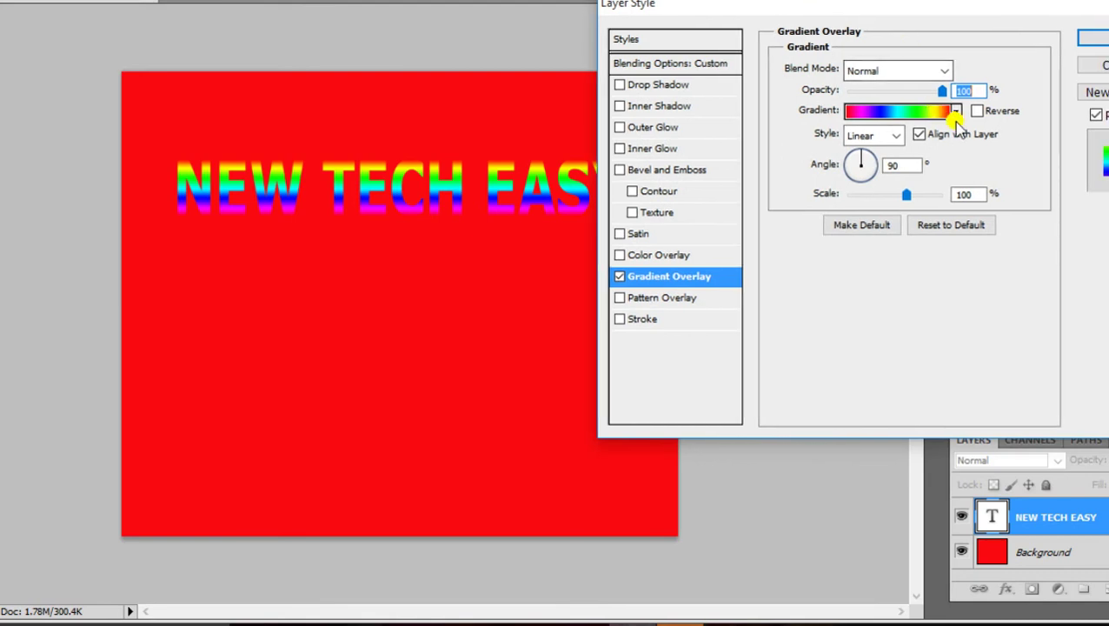
Step: Start from the Foreground to Background preset and make the left stop orange
{"action": "left_click", "coordinate": [926, 113]}
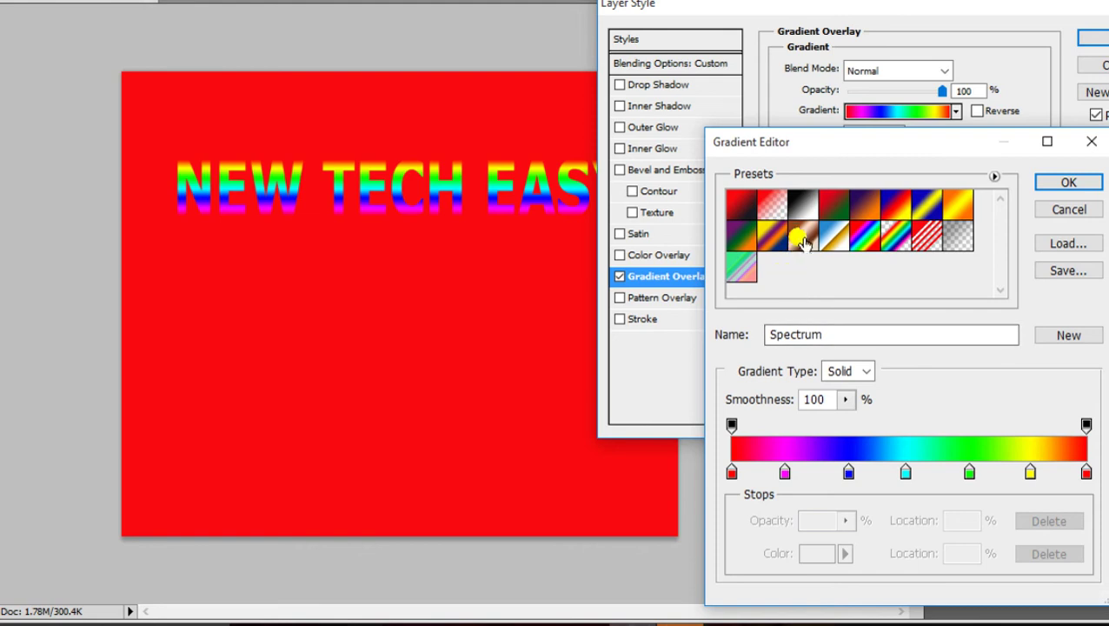
{"action": "left_click", "coordinate": [744, 199]}
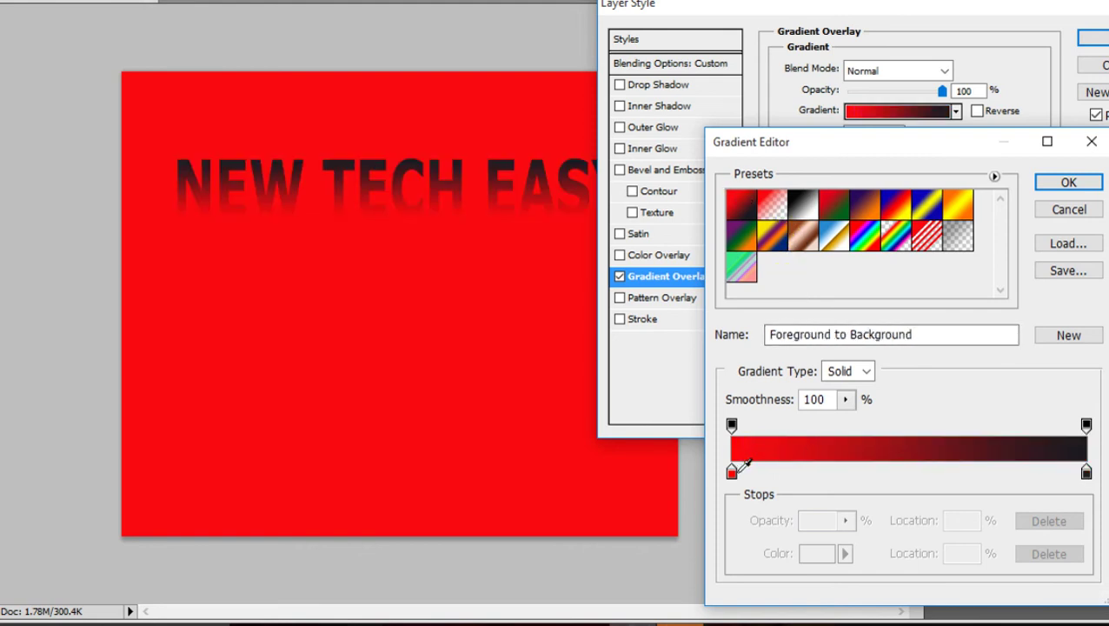
{"action": "left_click", "coordinate": [732, 473]}
{"action": "left_click", "coordinate": [817, 560]}
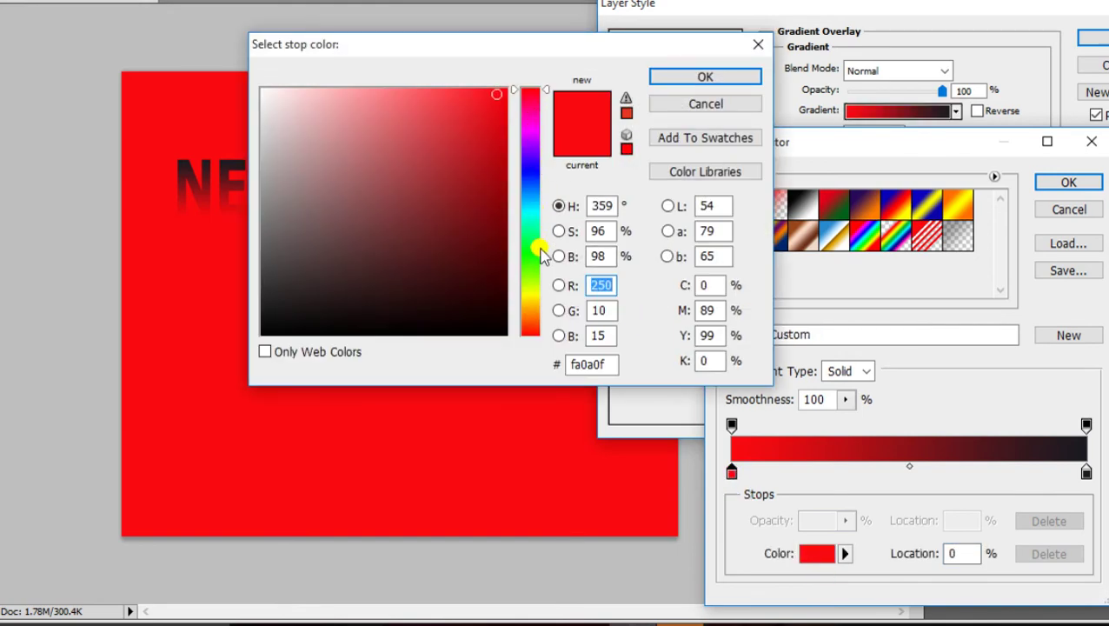
{"action": "left_click", "coordinate": [531, 324]}
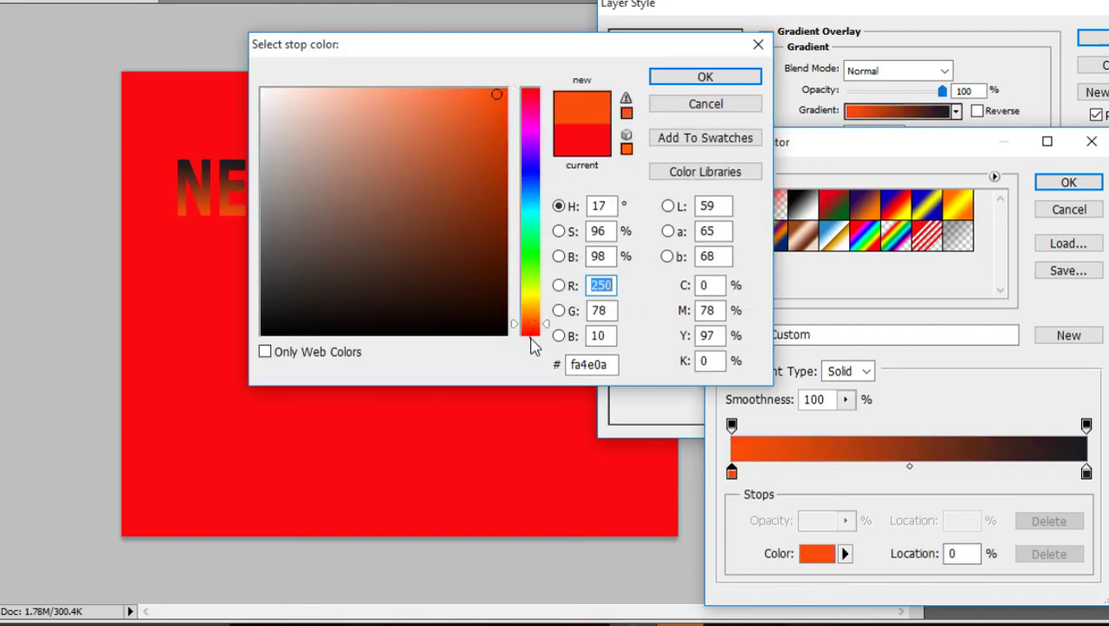
{"action": "left_click", "coordinate": [531, 327]}
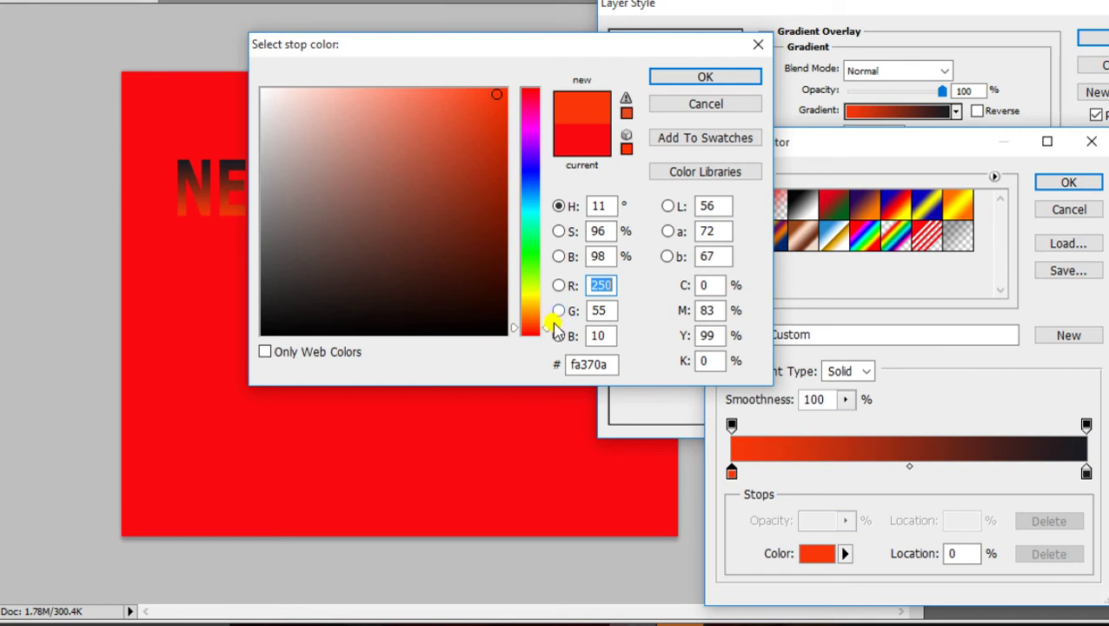
{"action": "left_click", "coordinate": [545, 334]}
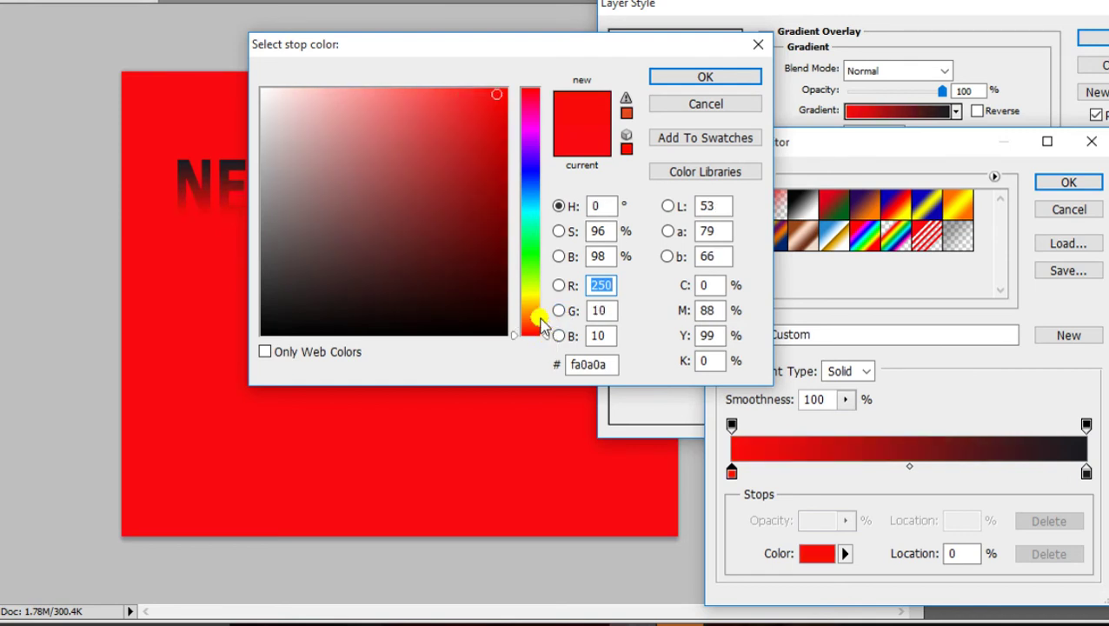
{"action": "left_click", "coordinate": [540, 318]}
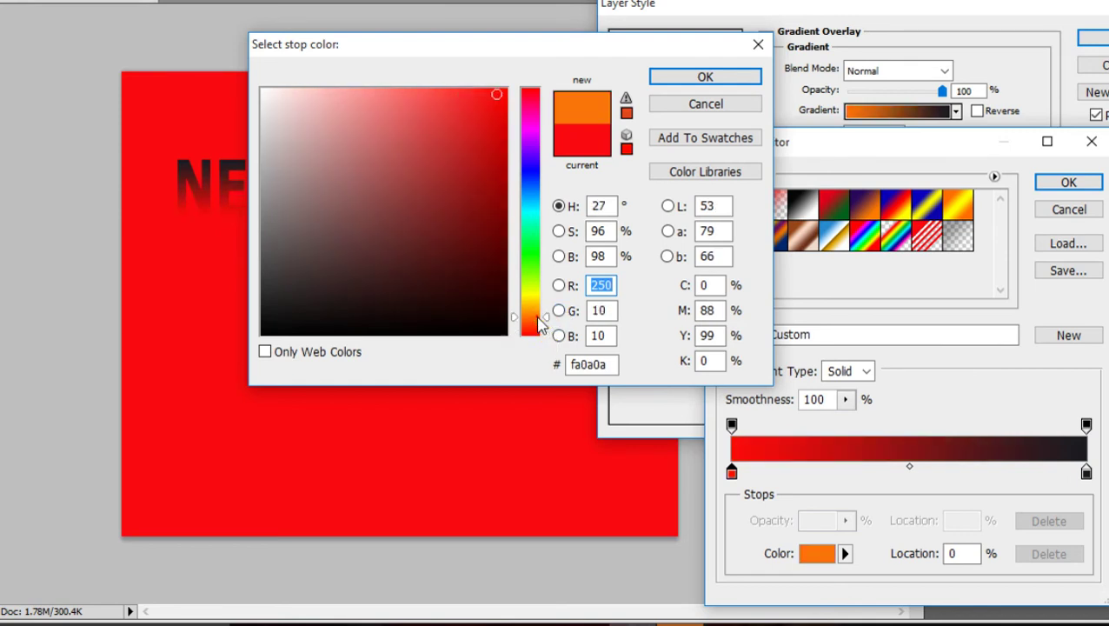
{"action": "left_click", "coordinate": [708, 75]}
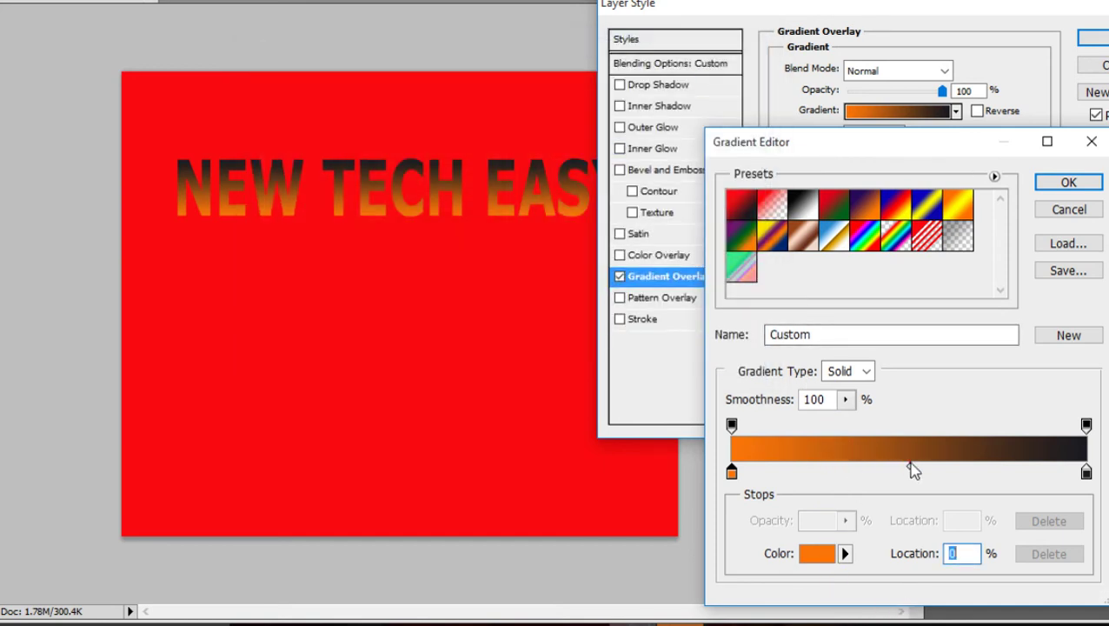
Step: Add a near-white middle stop, make the right stop bright green, and apply the gradient
{"action": "left_click", "coordinate": [909, 474]}
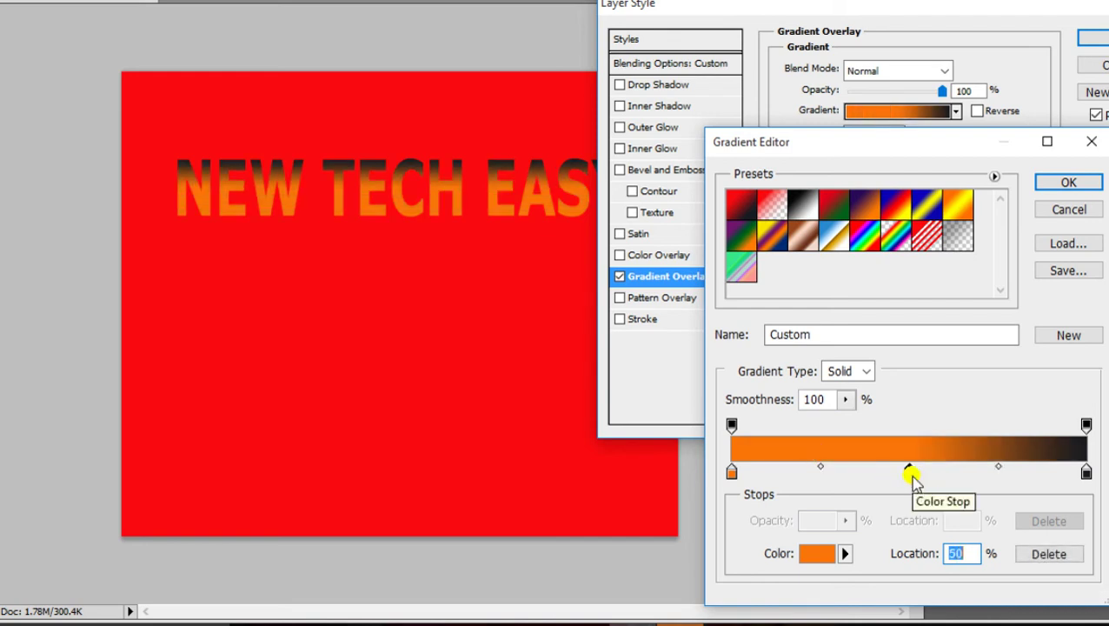
{"action": "double_click", "coordinate": [910, 475]}
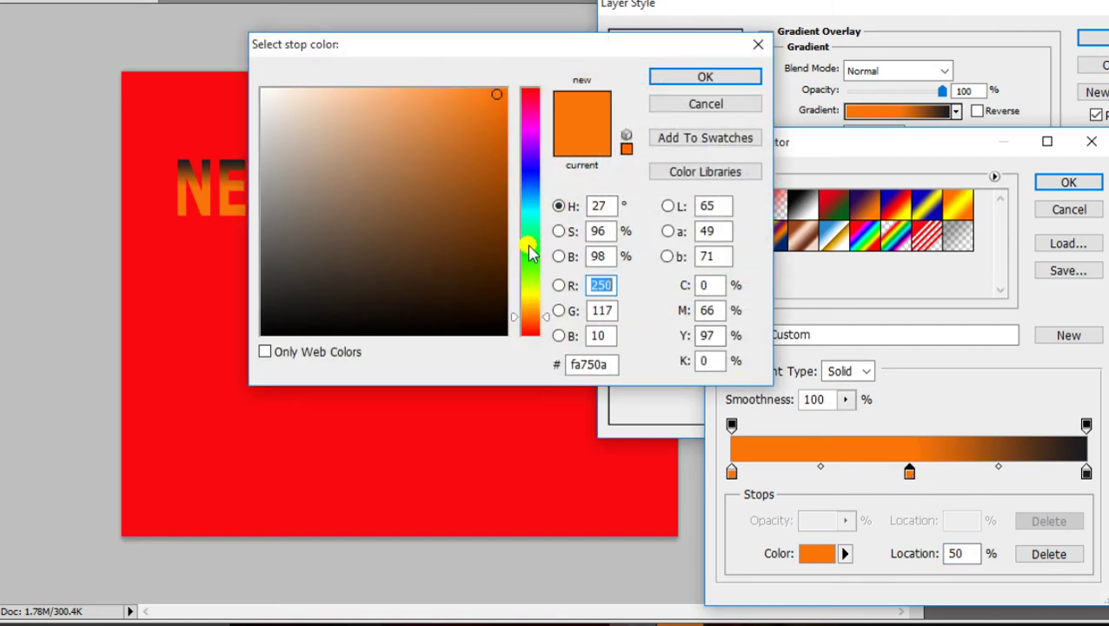
{"action": "left_click_drag", "start_coordinate": [276, 102], "coordinate": [267, 96]}
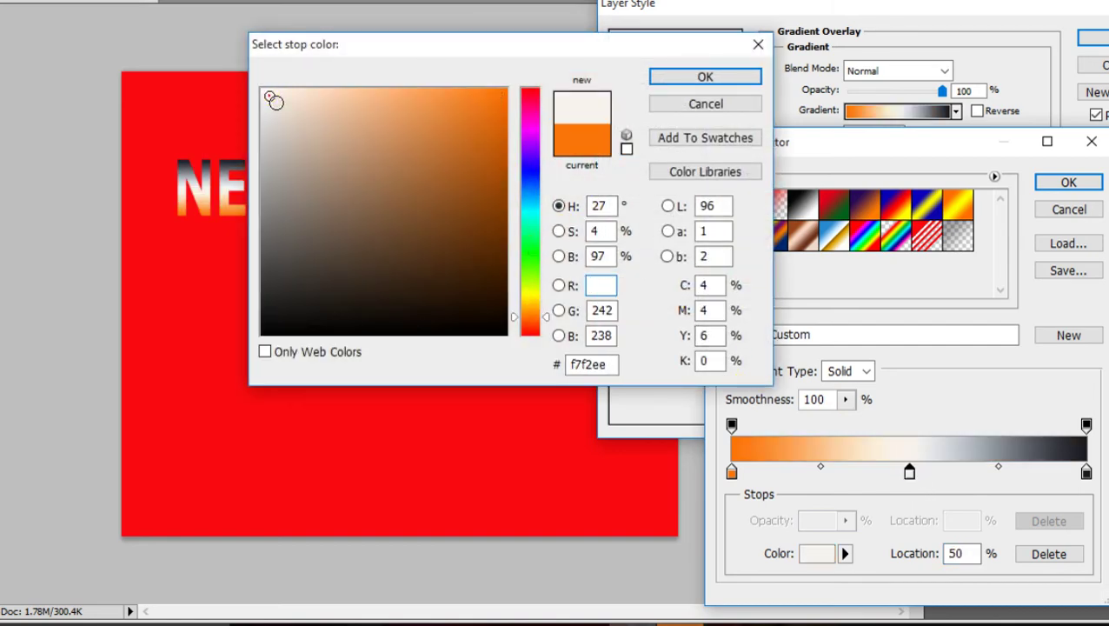
{"action": "left_click", "coordinate": [667, 78]}
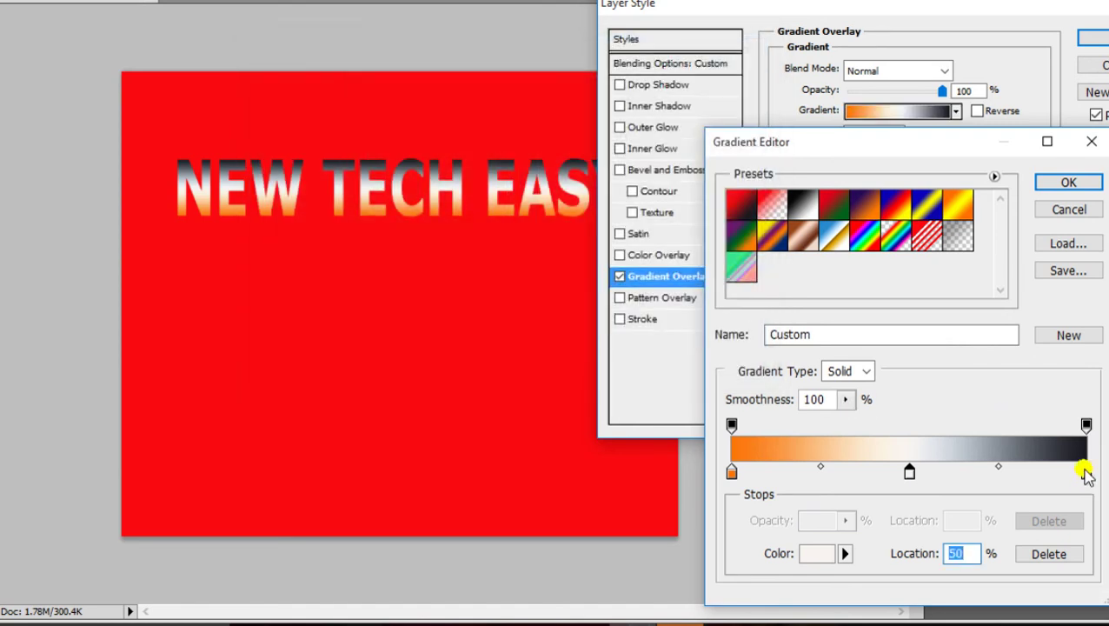
{"action": "left_click", "coordinate": [1086, 471]}
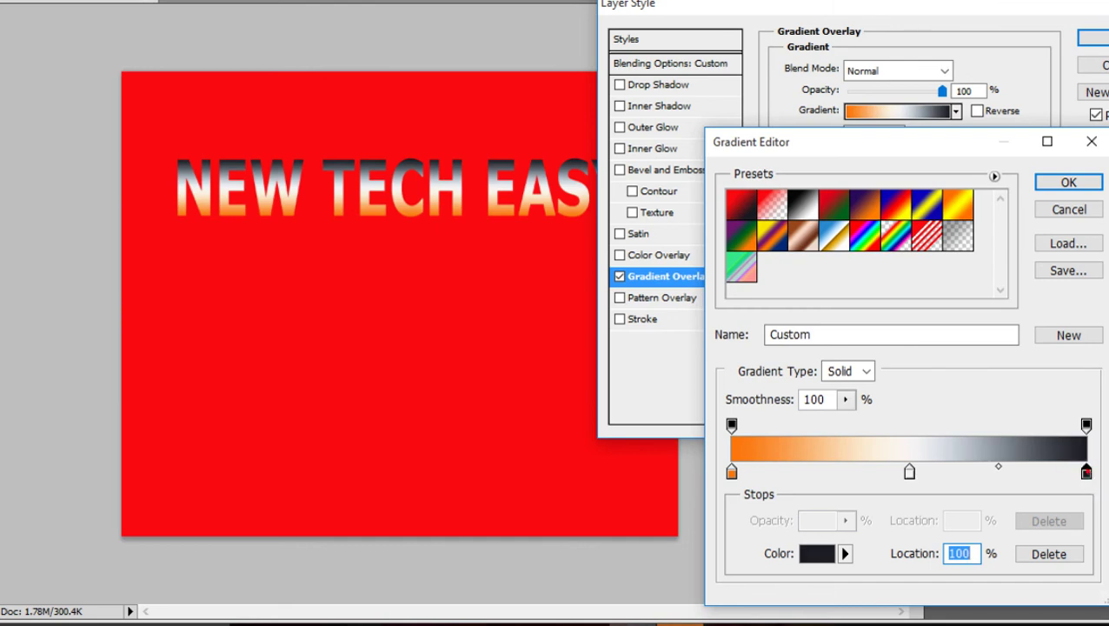
{"action": "double_click", "coordinate": [1085, 472]}
{"action": "left_click", "coordinate": [536, 240]}
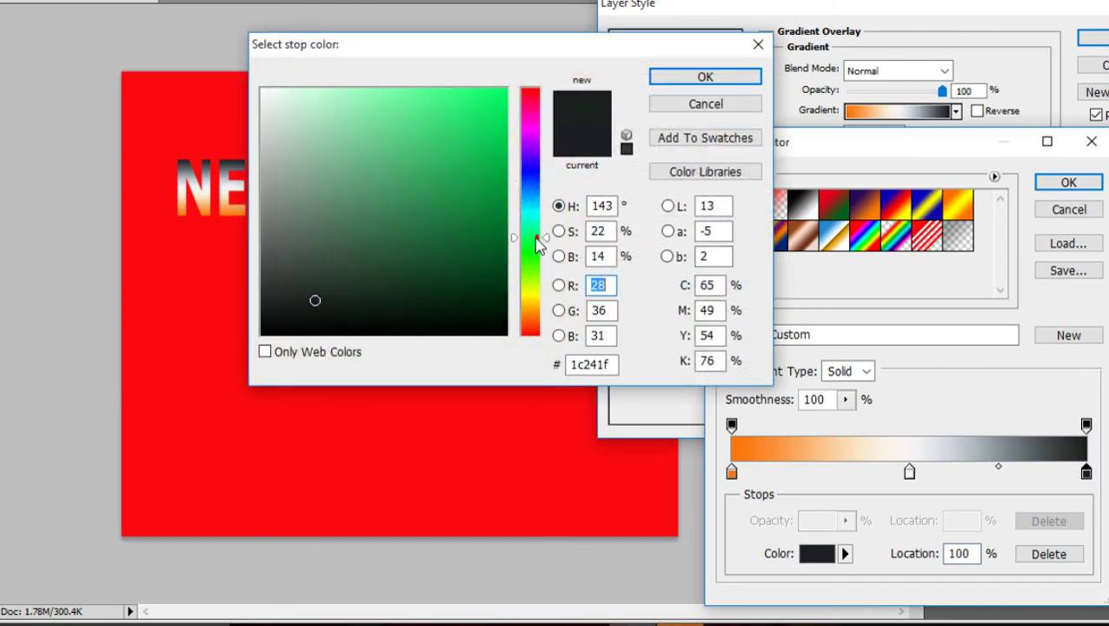
{"action": "left_click", "coordinate": [495, 89]}
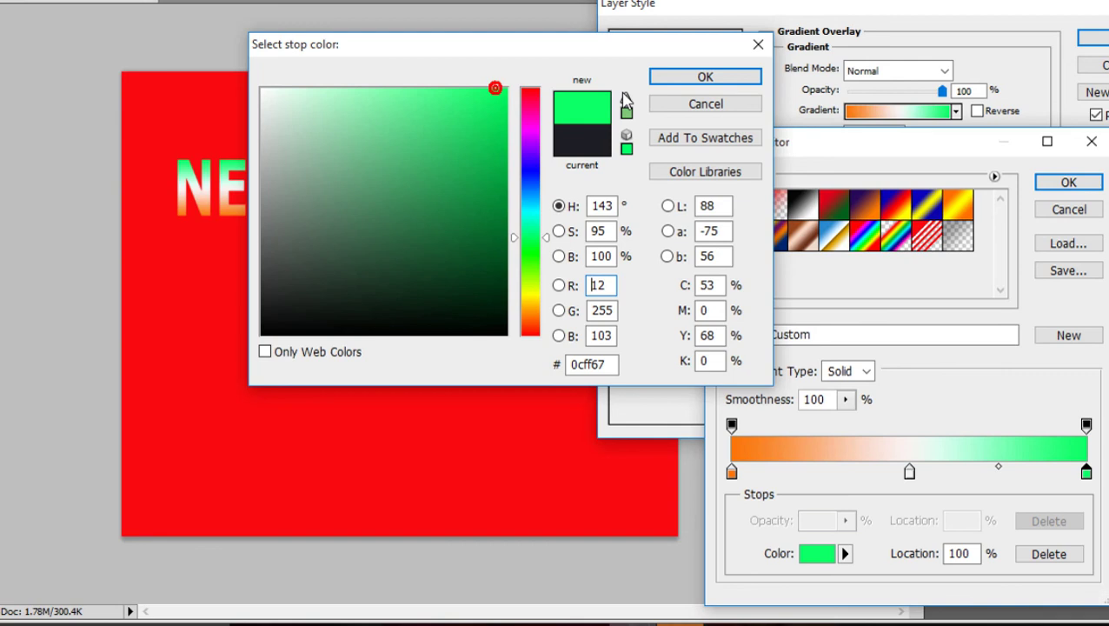
{"action": "left_click", "coordinate": [702, 77]}
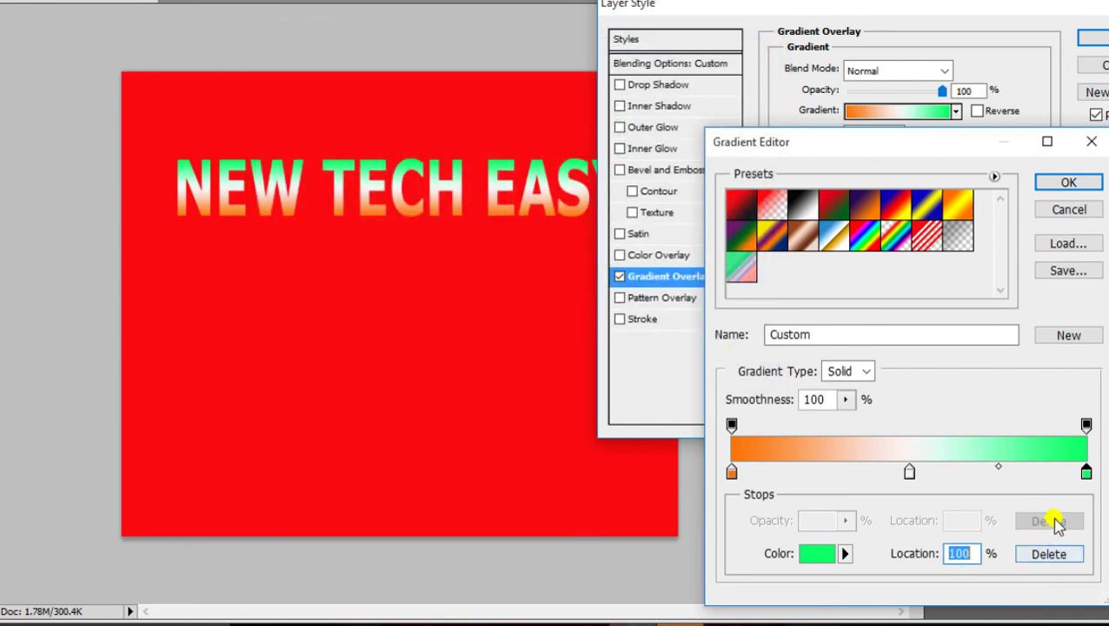
{"action": "left_click", "coordinate": [1058, 183]}
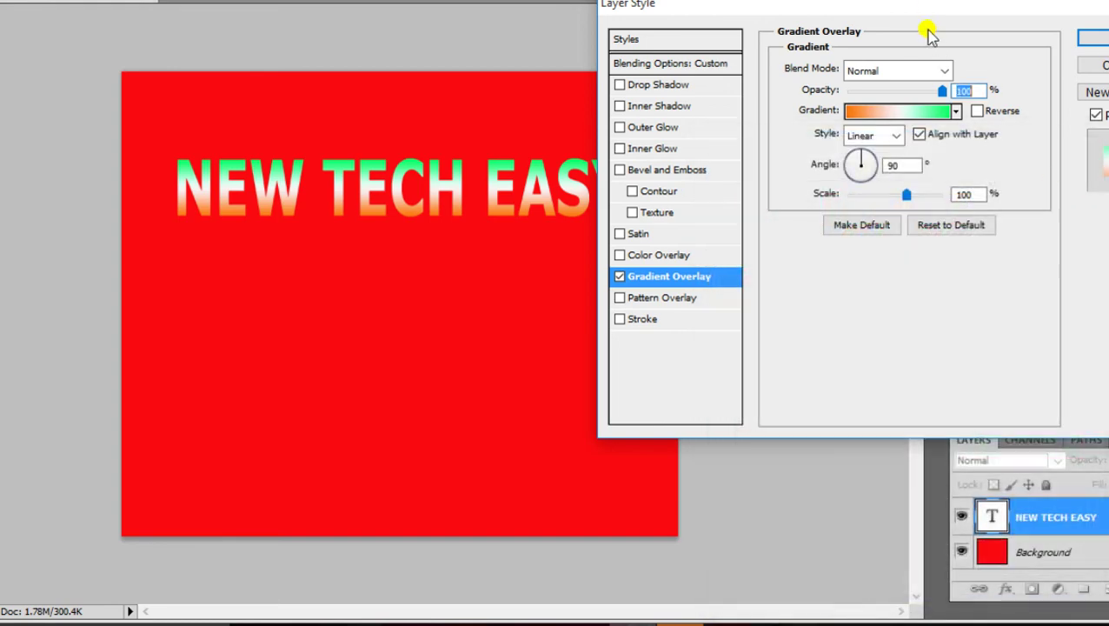
Step: Apply a dark red Pattern Overlay and turn off the Gradient Overlay
{"action": "mouse_move", "coordinate": [928, 13]}
{"action": "left_mouse_down"}
{"action": "mouse_move", "coordinate": [779, 36]}
{"action": "mouse_move", "coordinate": [966, 54]}
{"action": "left_mouse_up"}
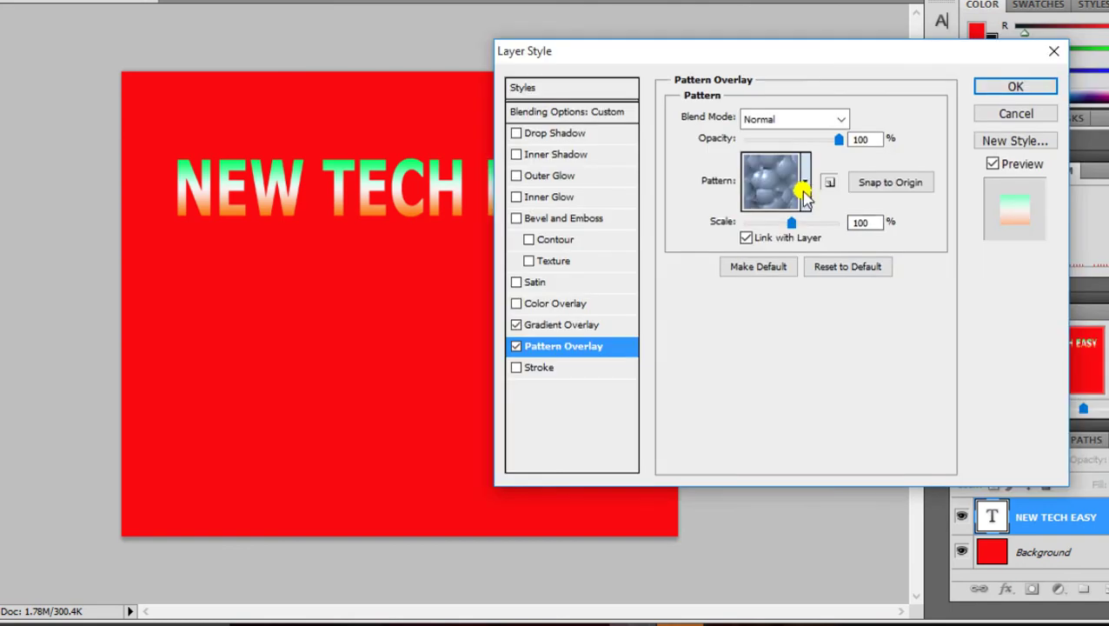
{"action": "left_click", "coordinate": [802, 187]}
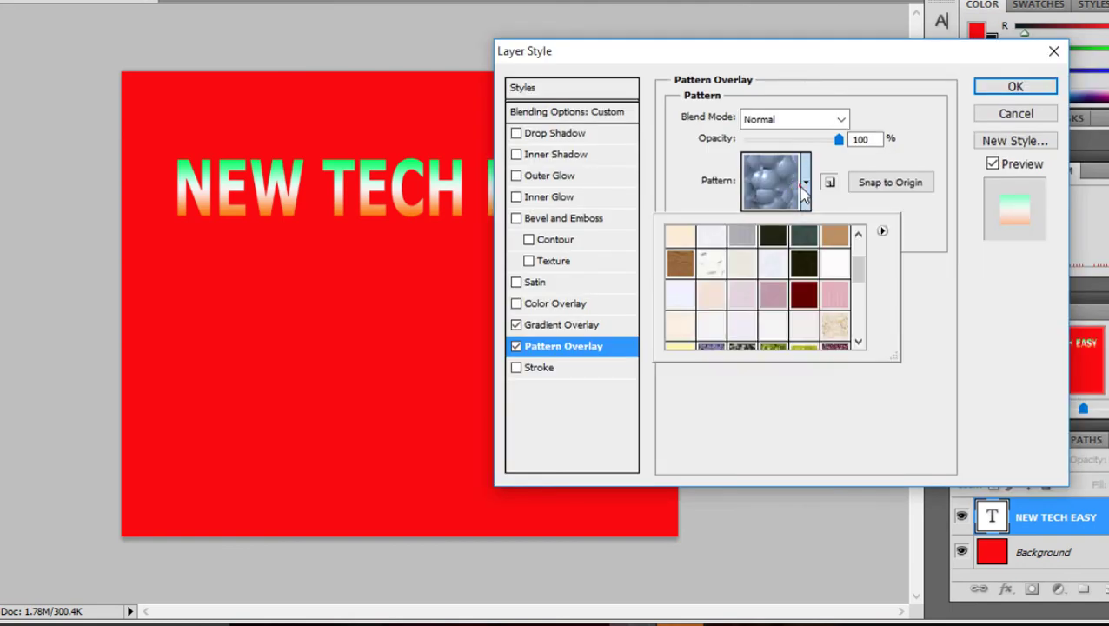
{"action": "left_click", "coordinate": [803, 296]}
{"action": "double_click", "coordinate": [817, 298]}
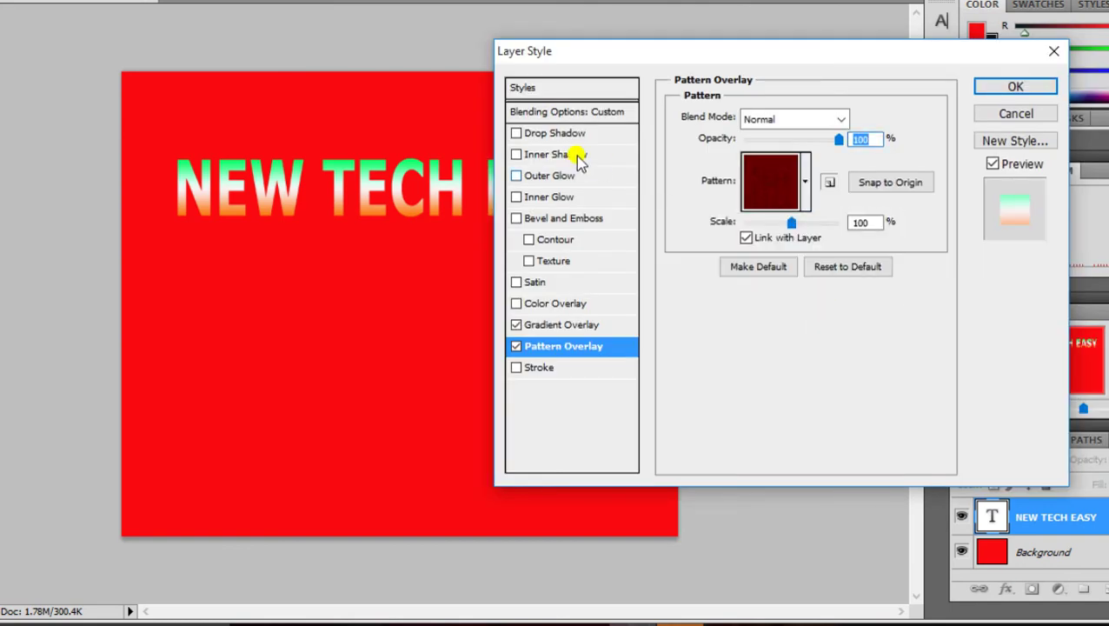
{"action": "left_click", "coordinate": [517, 325]}
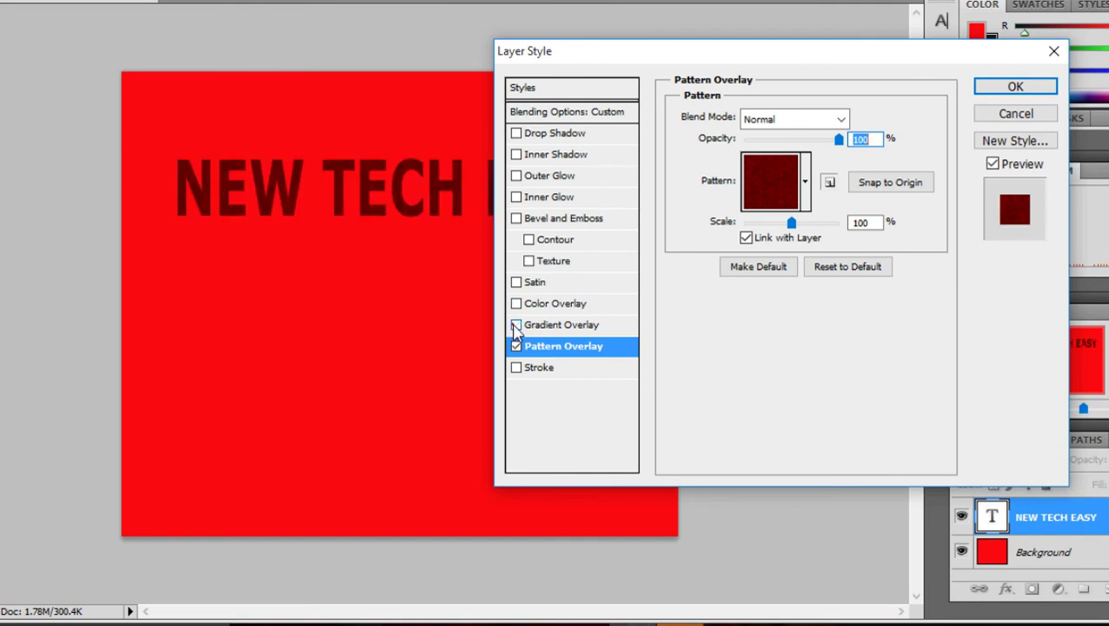
Step: Switch the overlay to the camouflage pattern and enable Stroke
{"action": "left_click", "coordinate": [804, 179]}
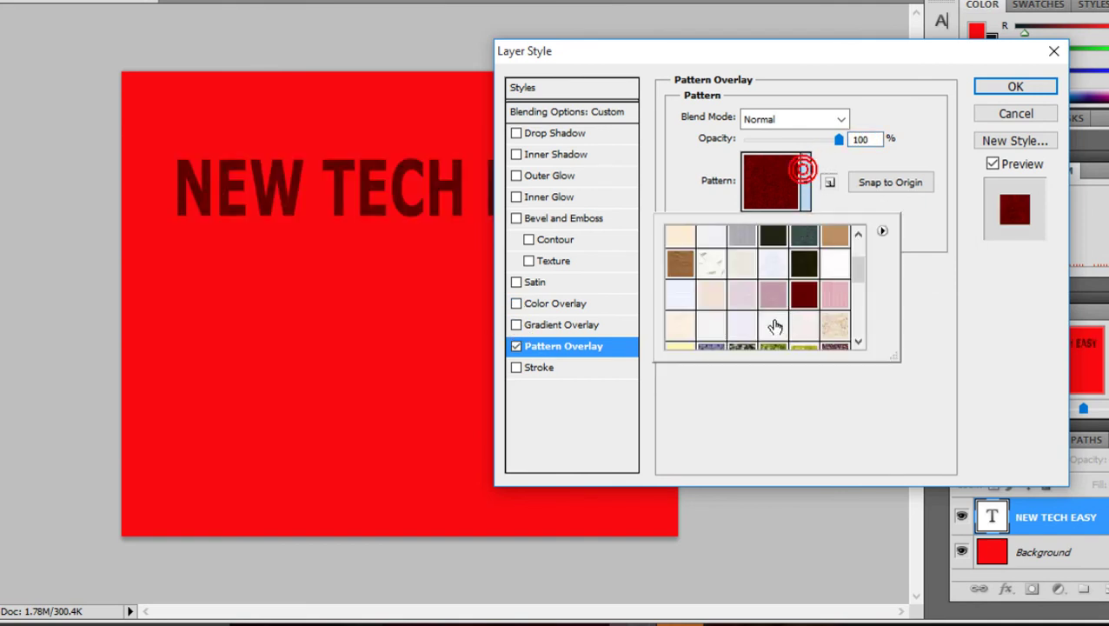
{"action": "left_click", "coordinate": [743, 348]}
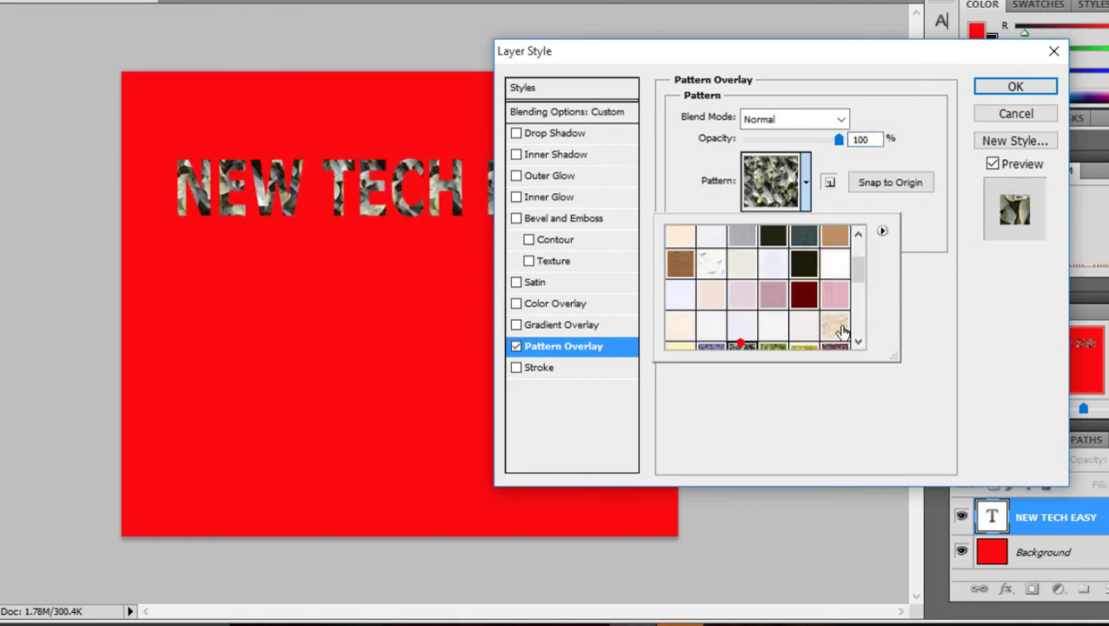
{"action": "left_click_drag", "start_coordinate": [856, 276], "coordinate": [855, 309]}
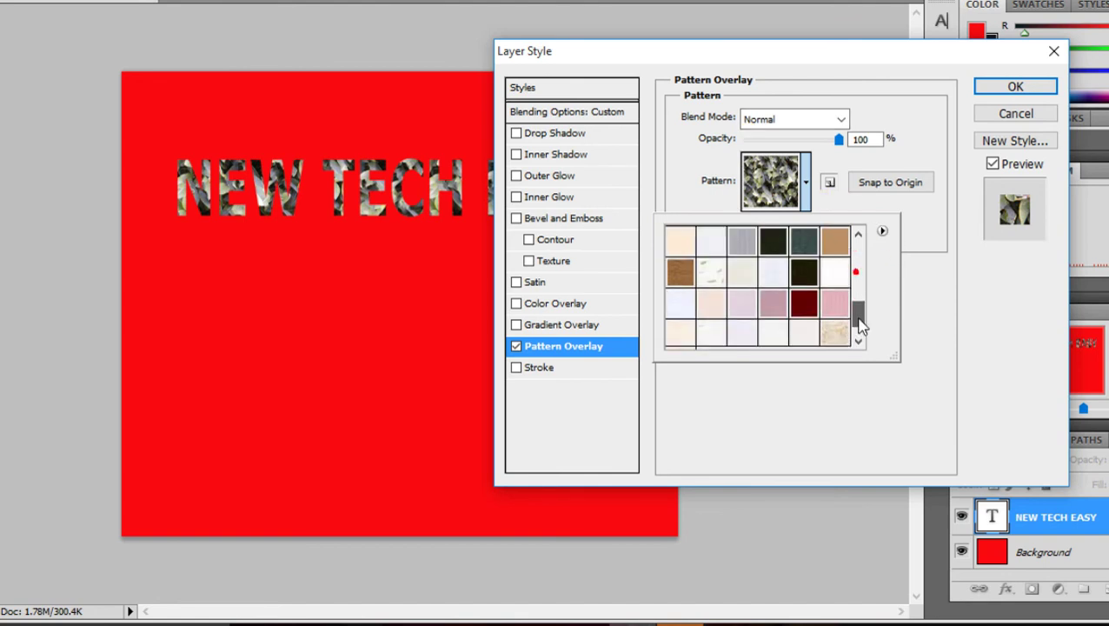
{"action": "left_click", "coordinate": [519, 369]}
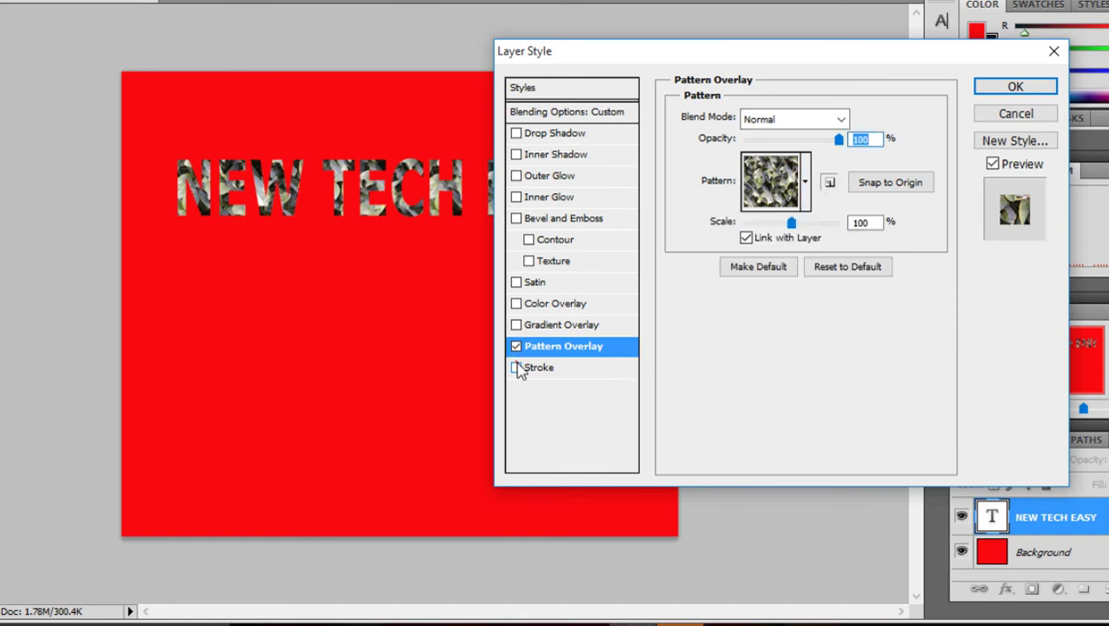
Step: Turn off Pattern Overlay and adjust the Stroke size, keeping it Outside
{"action": "left_click", "coordinate": [516, 346]}
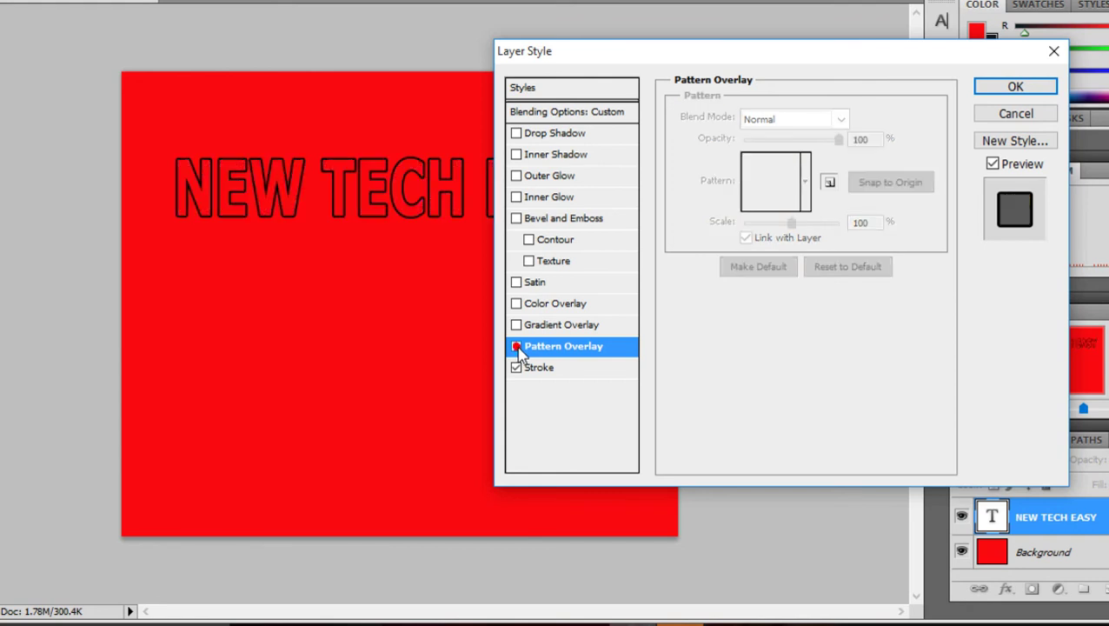
{"action": "left_click", "coordinate": [576, 368]}
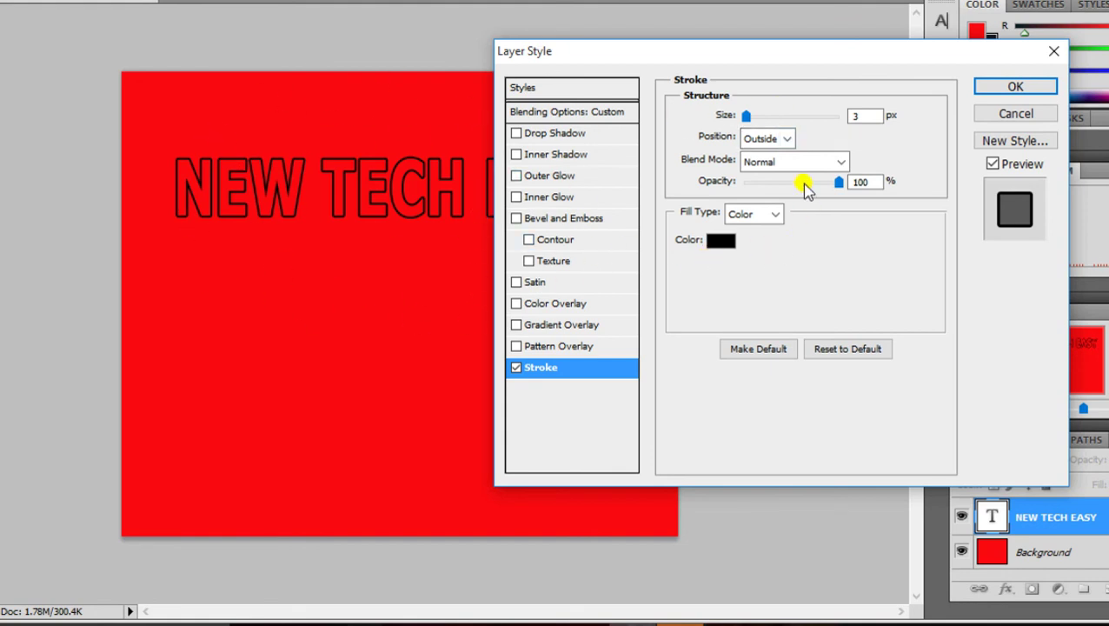
{"action": "mouse_move", "coordinate": [749, 116]}
{"action": "left_mouse_down"}
{"action": "mouse_move", "coordinate": [782, 116]}
{"action": "mouse_move", "coordinate": [752, 117]}
{"action": "left_mouse_up"}
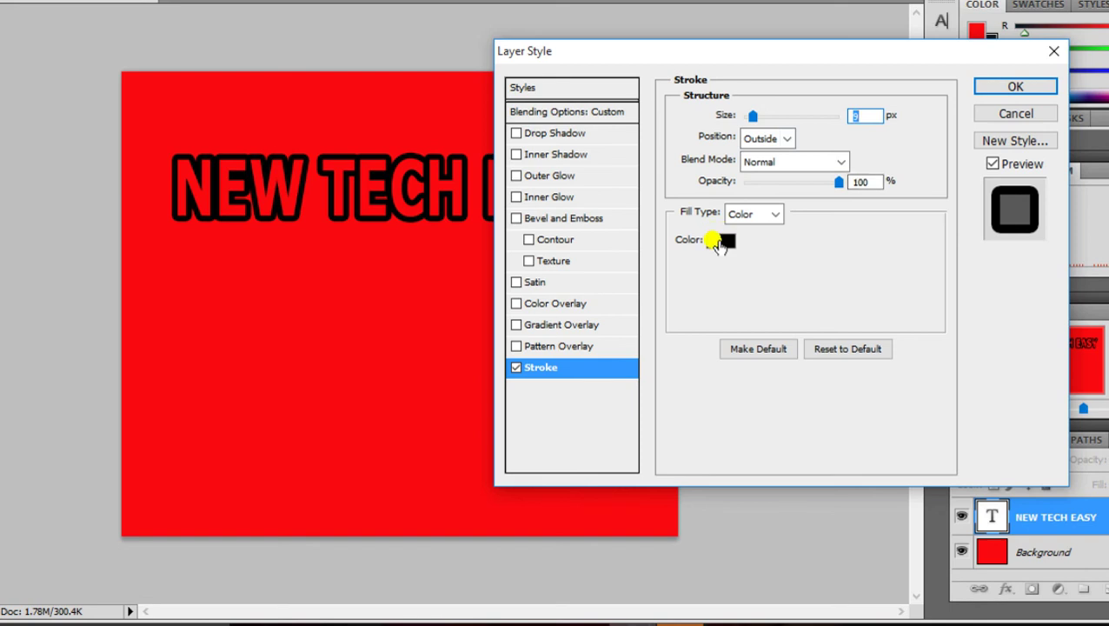
{"action": "left_click", "coordinate": [775, 139]}
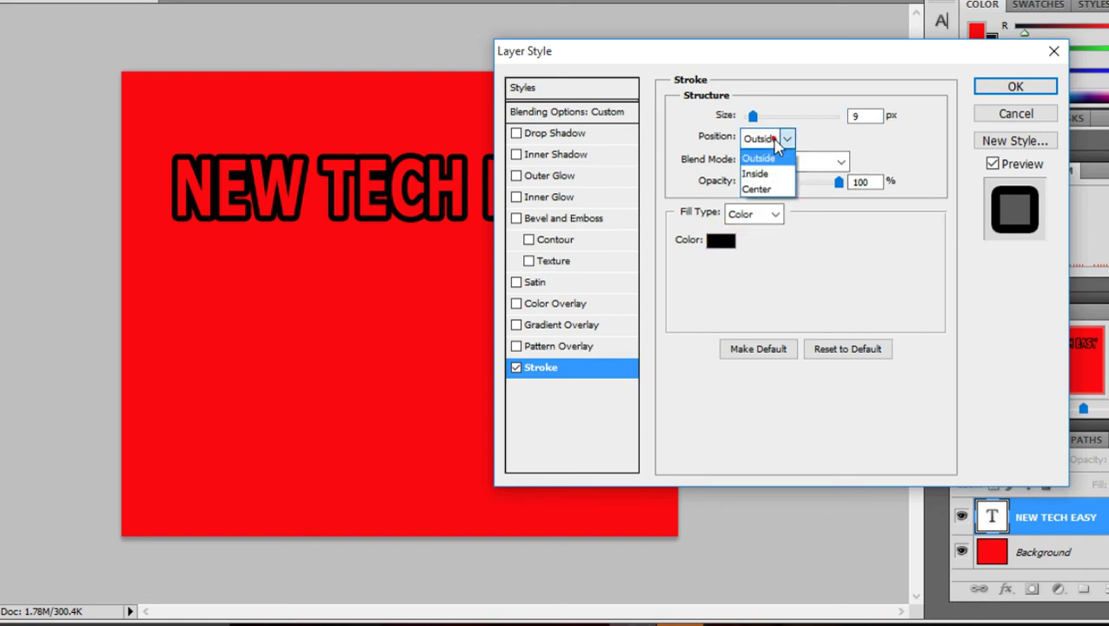
{"action": "left_click", "coordinate": [774, 140]}
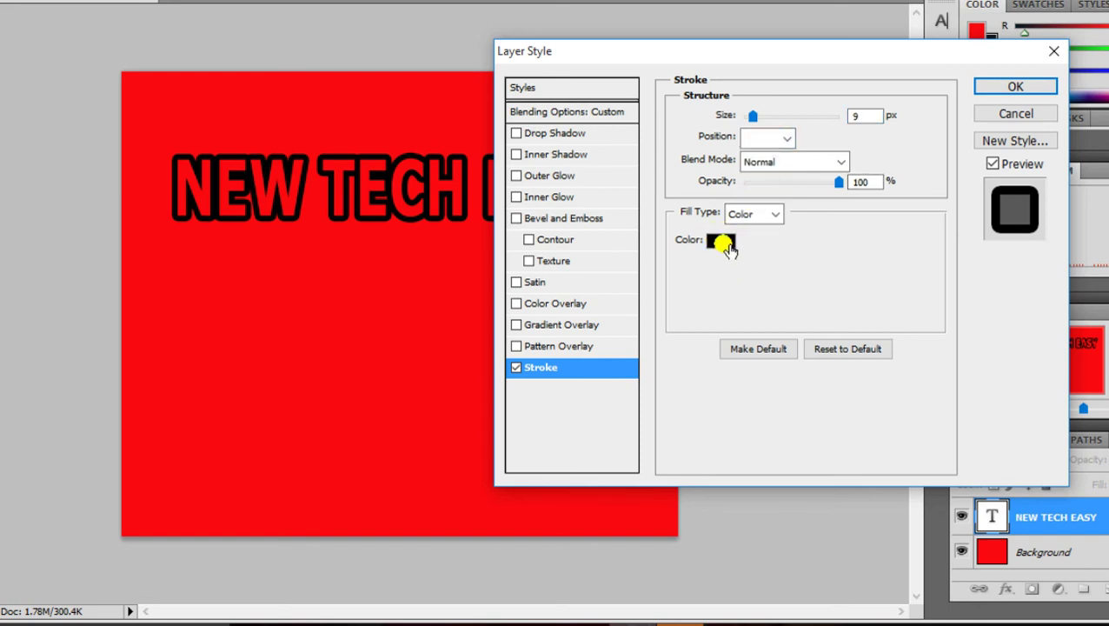
Step: Change the stroke colour to bright green
{"action": "left_click", "coordinate": [723, 242]}
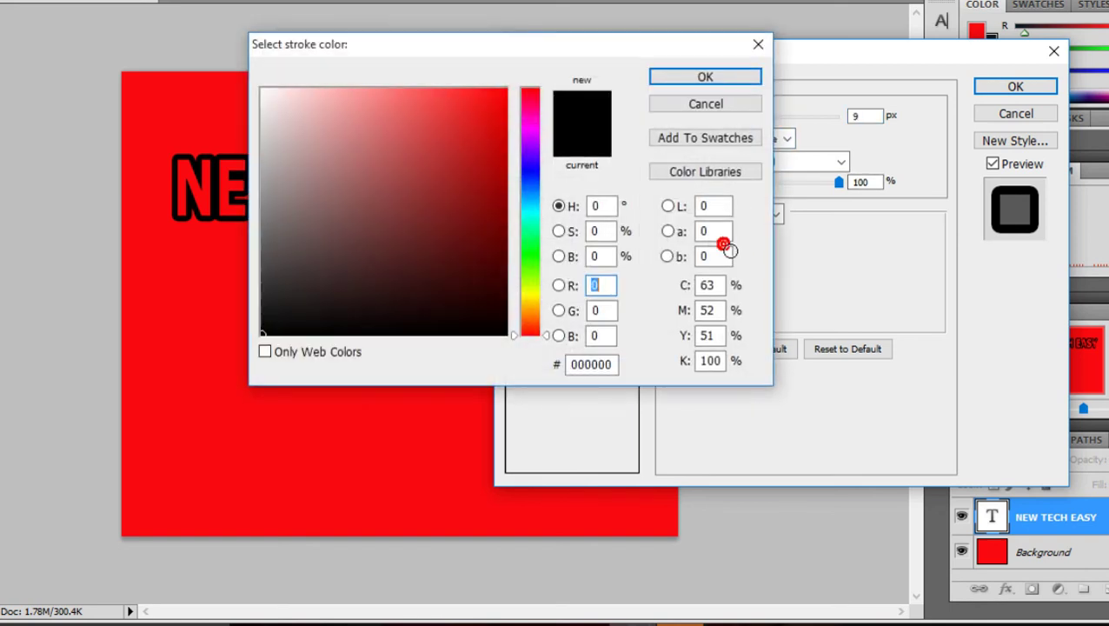
{"action": "left_click", "coordinate": [530, 166]}
{"action": "left_click", "coordinate": [528, 251]}
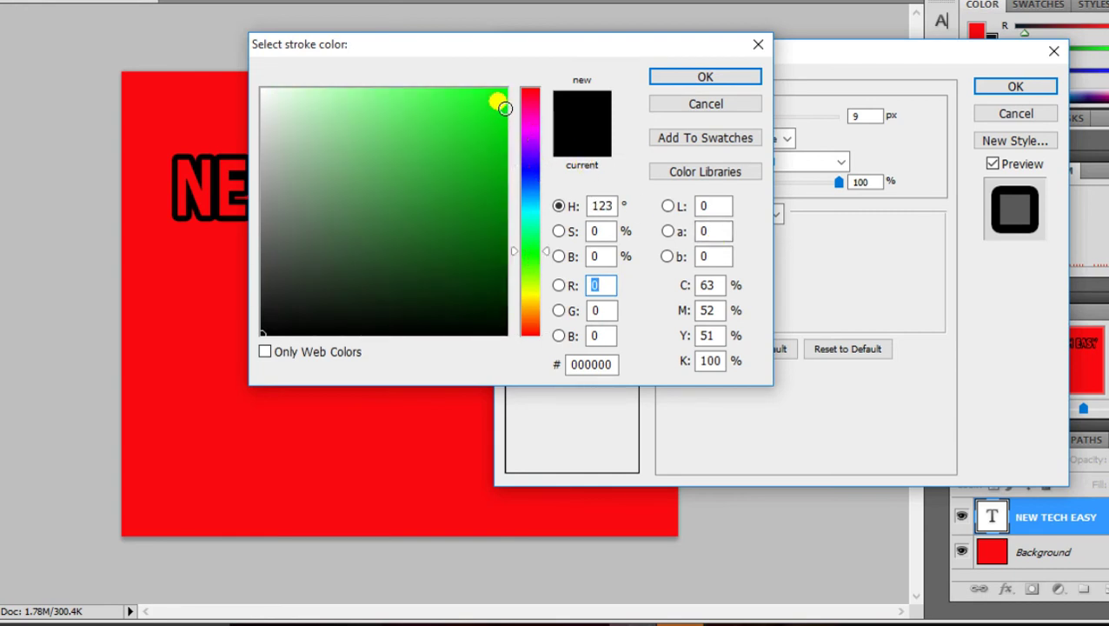
{"action": "left_click", "coordinate": [497, 97]}
{"action": "left_click", "coordinate": [676, 78]}
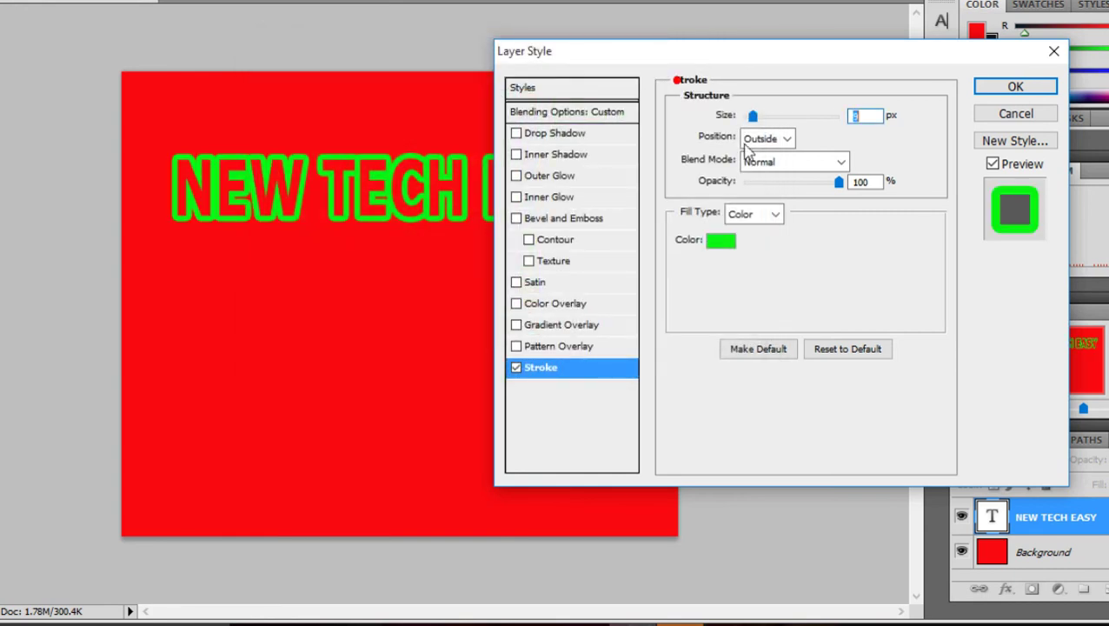
{"action": "left_click", "coordinate": [777, 215]}
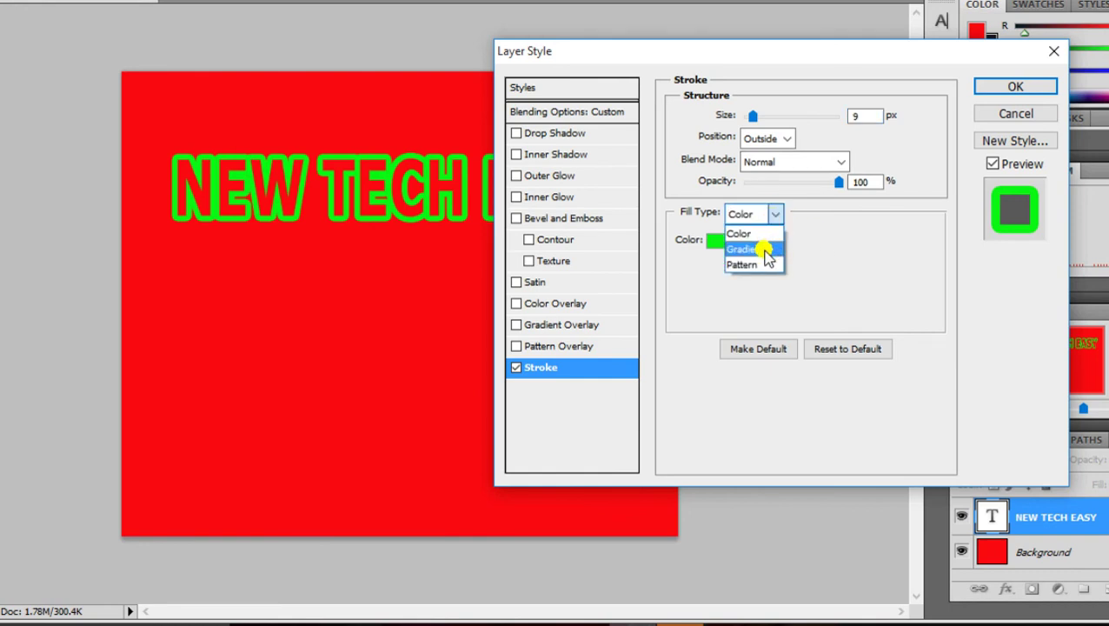
Step: Try gradient stroke fills, settling on the green noise preset with a rotated angle
{"action": "left_click", "coordinate": [768, 250]}
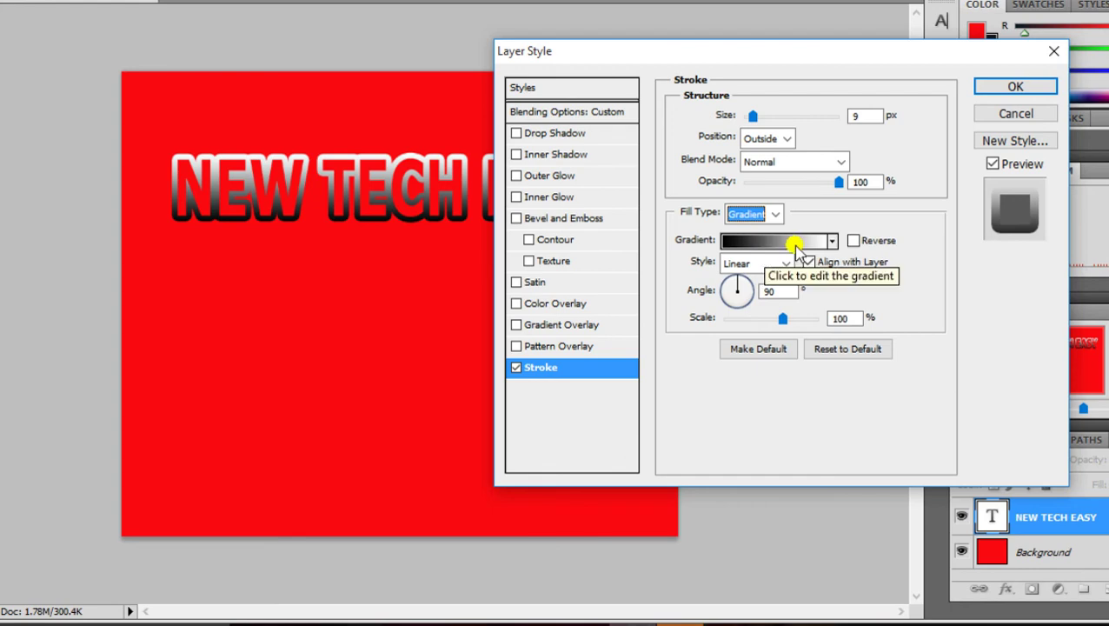
{"action": "left_click", "coordinate": [795, 242]}
{"action": "left_click", "coordinate": [802, 232]}
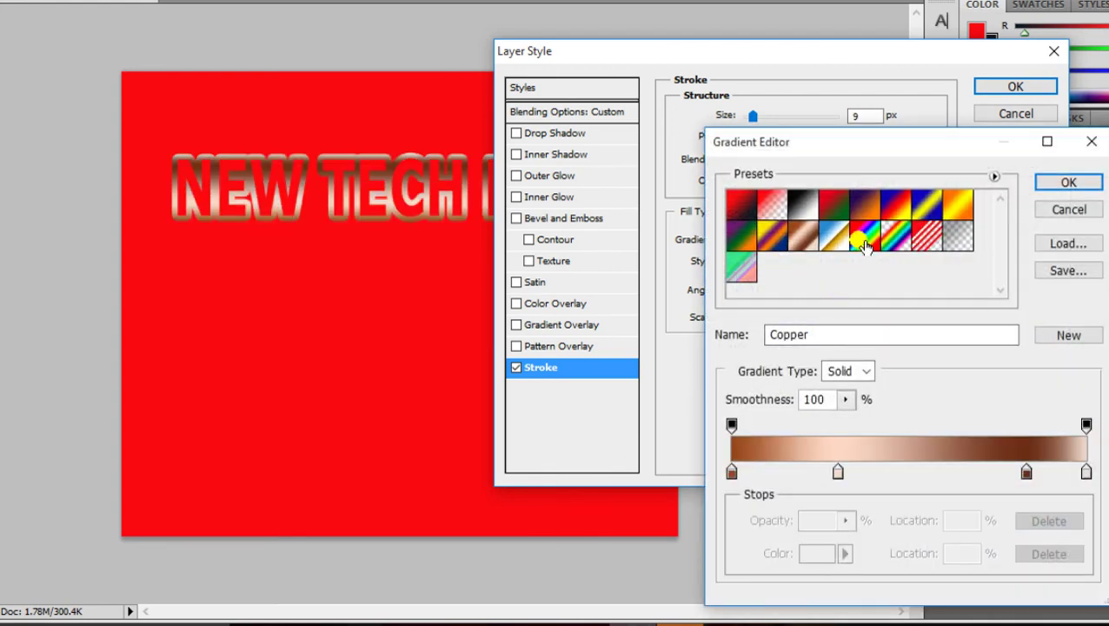
{"action": "left_click", "coordinate": [867, 243]}
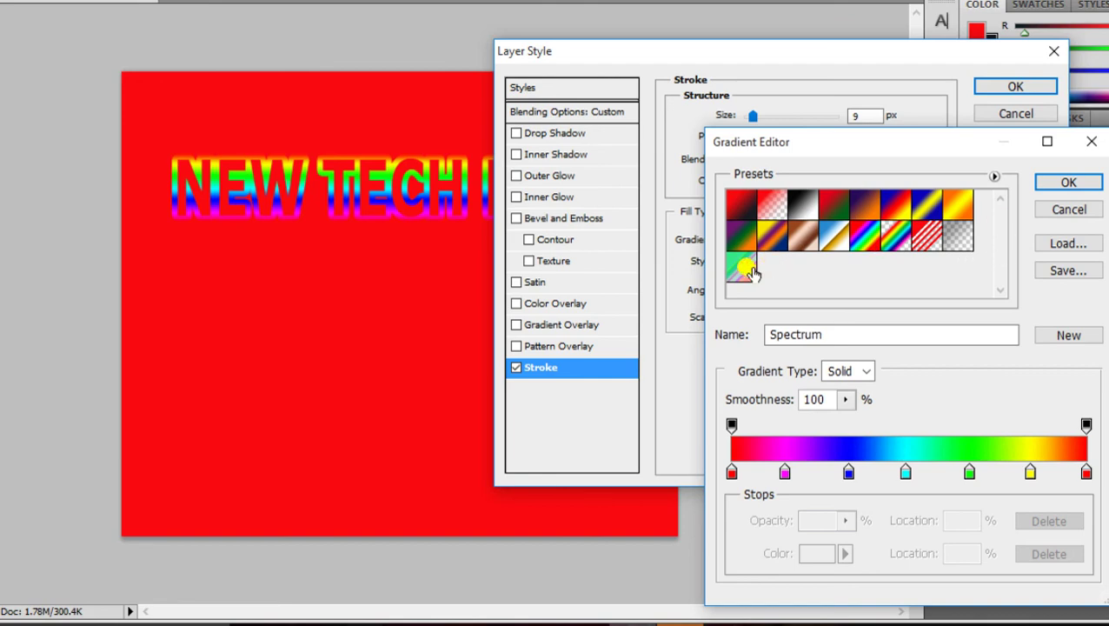
{"action": "left_click", "coordinate": [738, 269]}
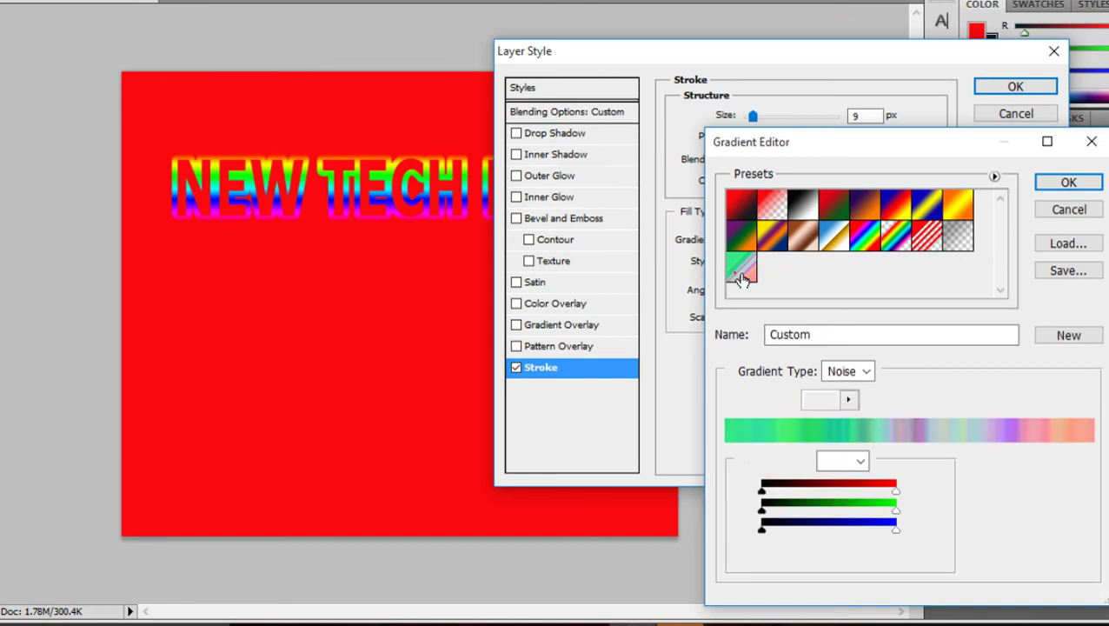
{"action": "left_click", "coordinate": [1069, 182]}
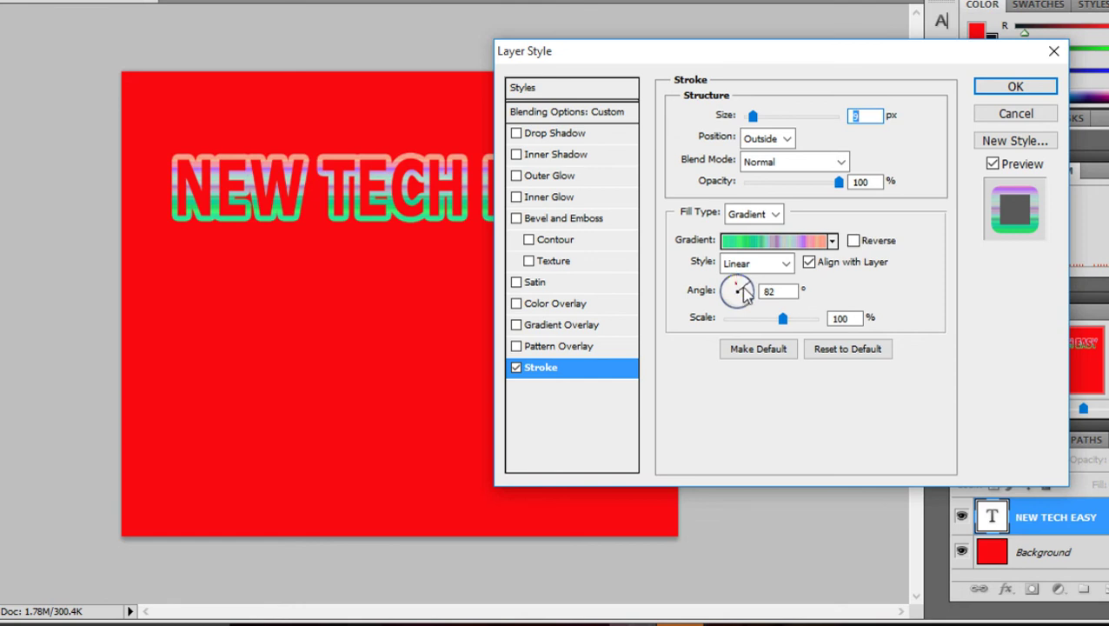
{"action": "mouse_move", "coordinate": [769, 314]}
{"action": "left_mouse_down"}
{"action": "mouse_move", "coordinate": [821, 295]}
{"action": "mouse_move", "coordinate": [781, 260]}
{"action": "left_mouse_up"}
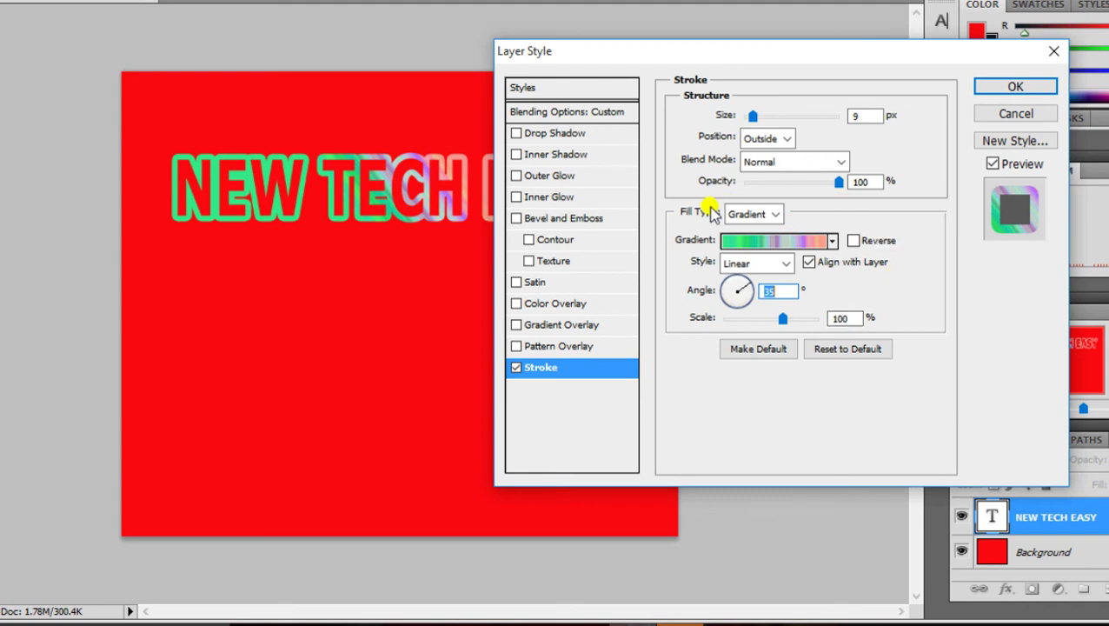
Step: Switch the stroke fill to Pattern and choose the light grey textured pattern
{"action": "left_click", "coordinate": [775, 213]}
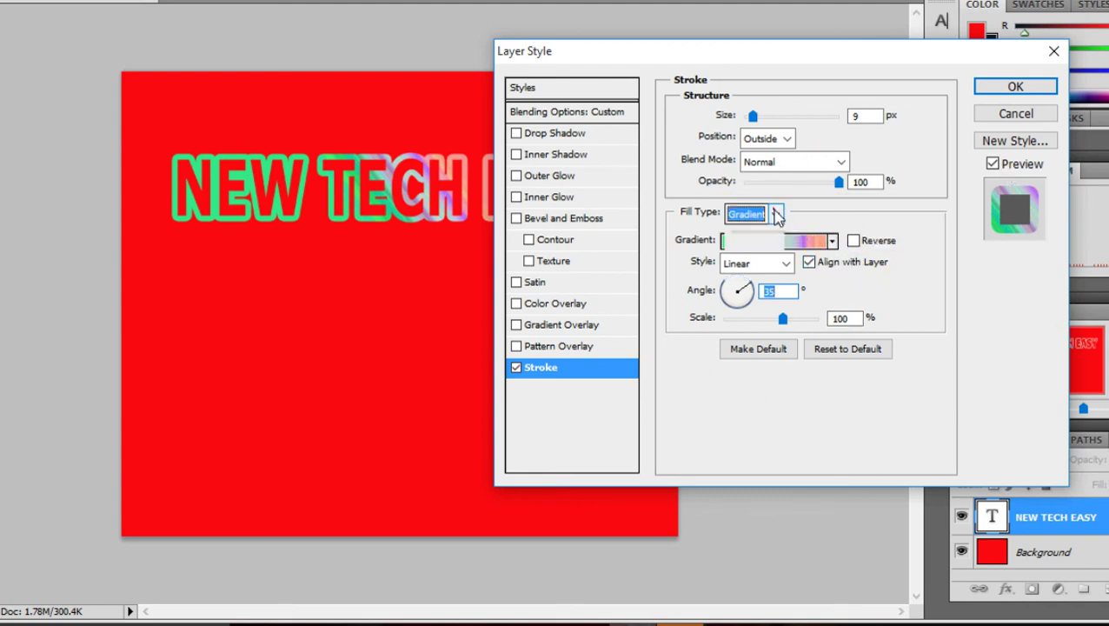
{"action": "left_click", "coordinate": [748, 264]}
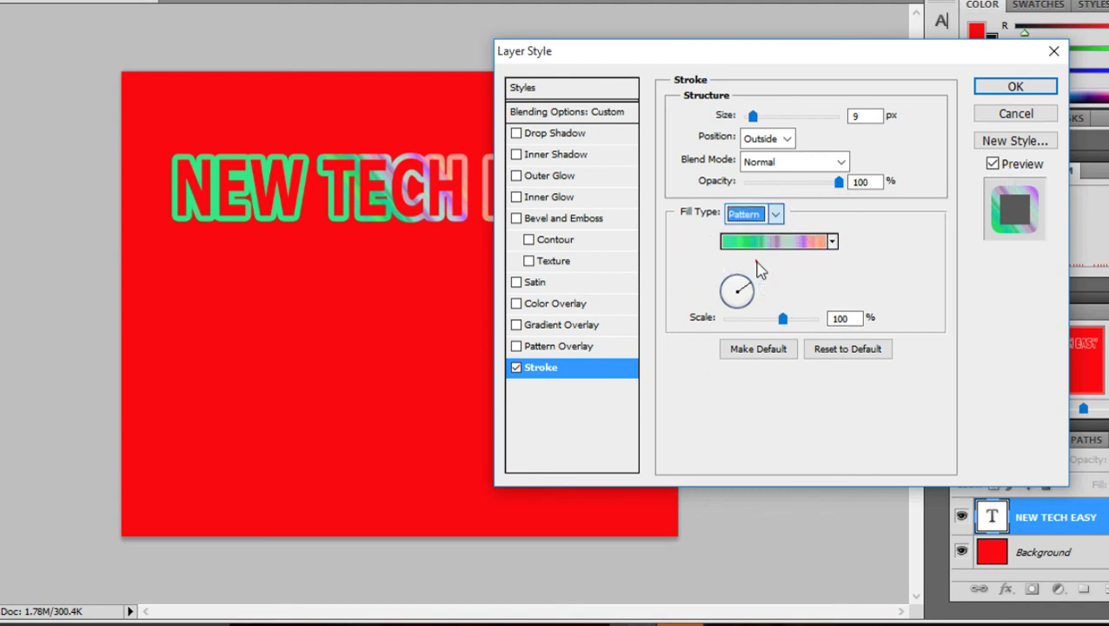
{"action": "left_click", "coordinate": [758, 267]}
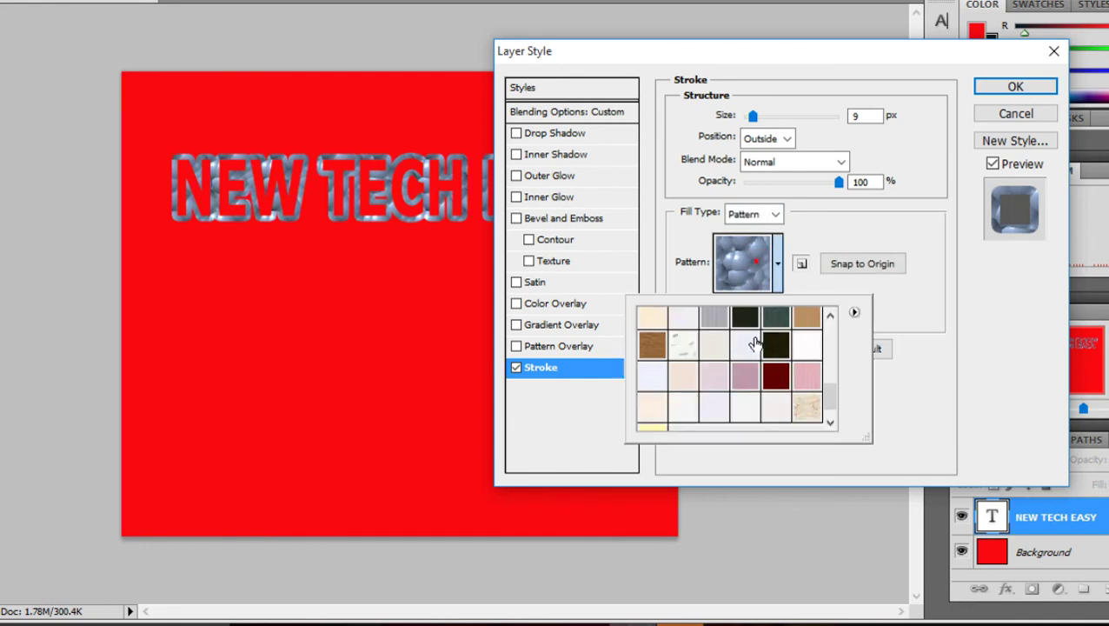
{"action": "left_click", "coordinate": [772, 379]}
{"action": "left_click", "coordinate": [904, 392]}
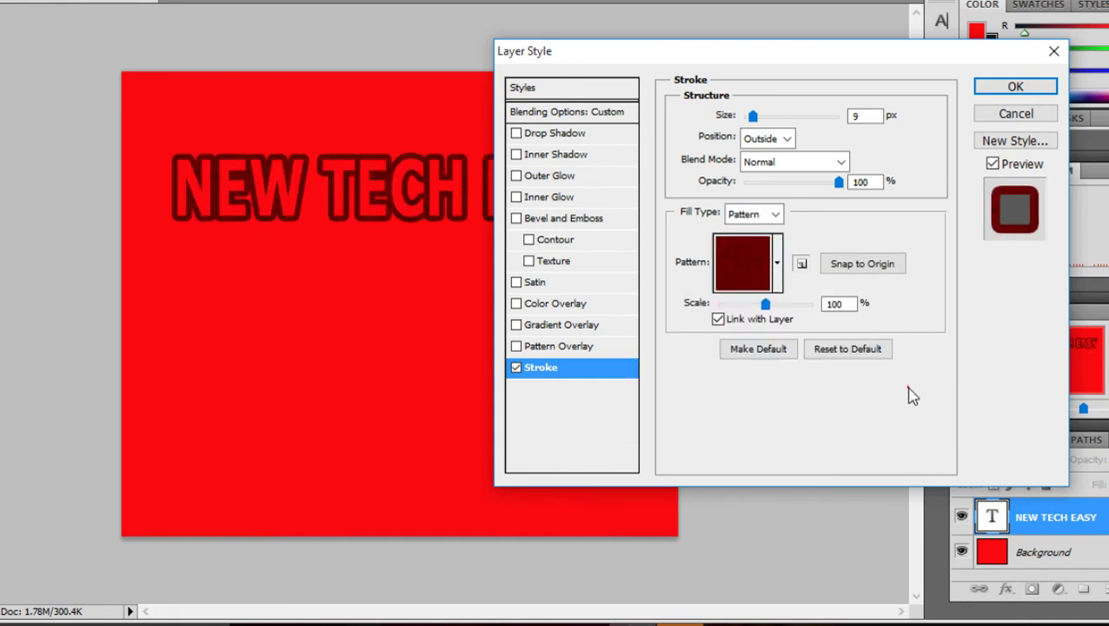
{"action": "left_click", "coordinate": [775, 254]}
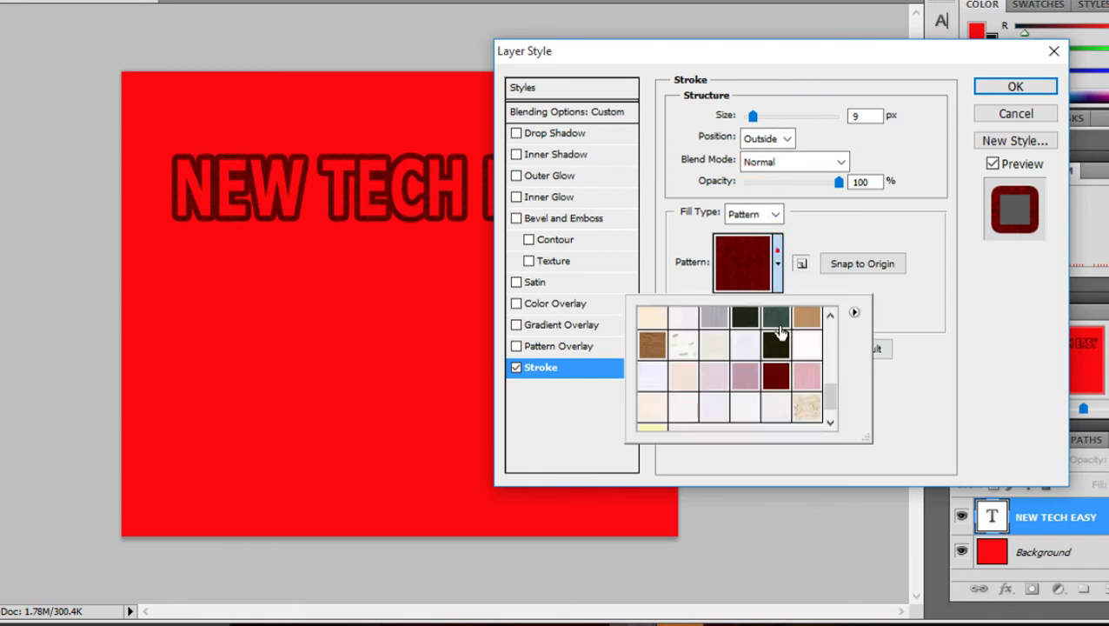
{"action": "left_click", "coordinate": [684, 348]}
{"action": "left_click", "coordinate": [1006, 446]}
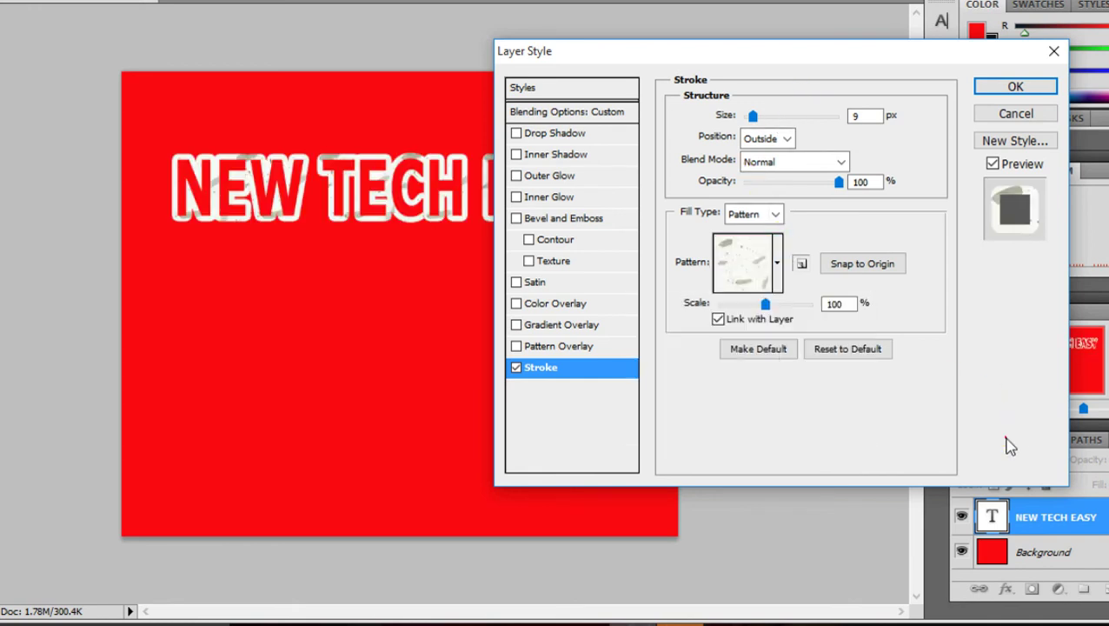
{"action": "left_click", "coordinate": [681, 290]}
Step: Apply the pattern stroke and float Untitled-1 as a window in full view
{"action": "left_click", "coordinate": [1006, 87]}
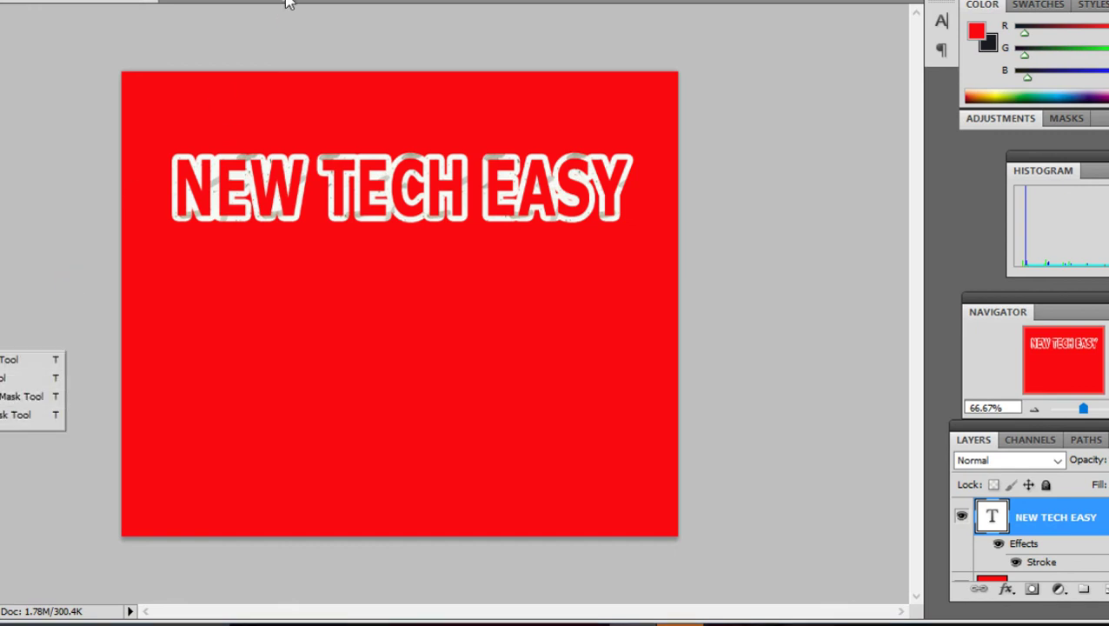
{"action": "left_click_drag", "start_coordinate": [290, 4], "coordinate": [248, 56]}
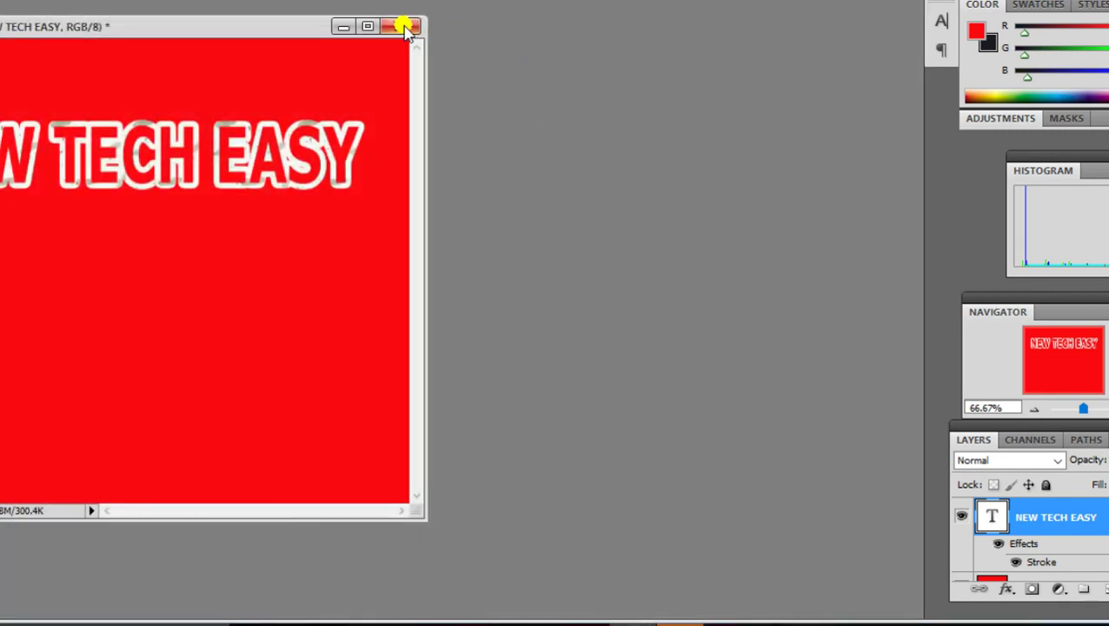
{"action": "left_click_drag", "start_coordinate": [283, 36], "coordinate": [428, 67]}
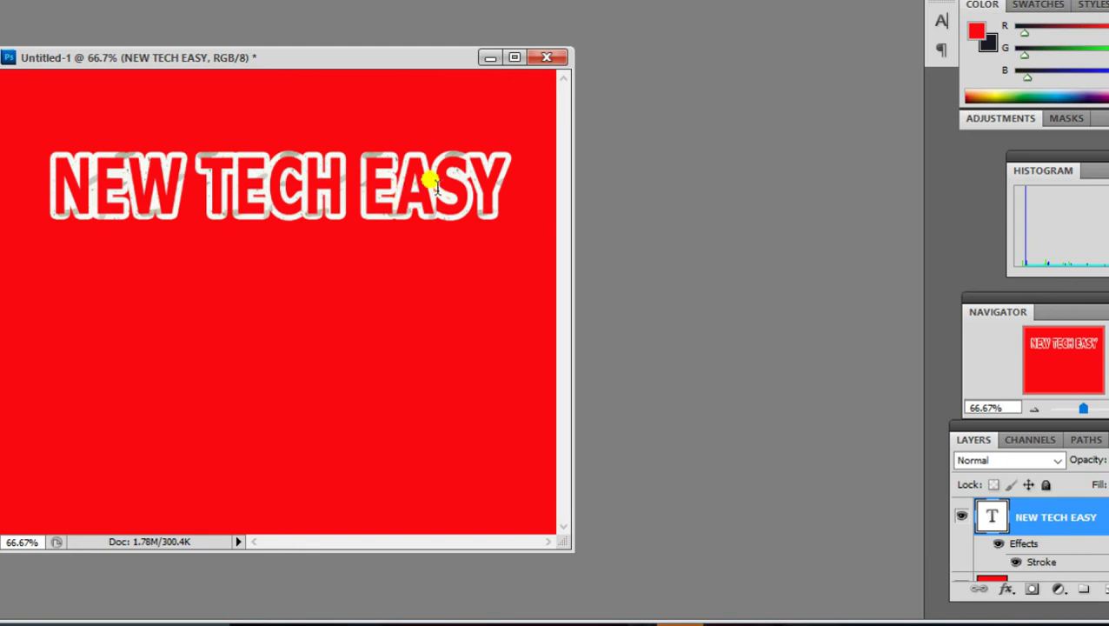
Step: Close Untitled-1 and choose No when asked to save changes
{"action": "left_click", "coordinate": [567, 62]}
{"action": "left_click", "coordinate": [567, 198]}
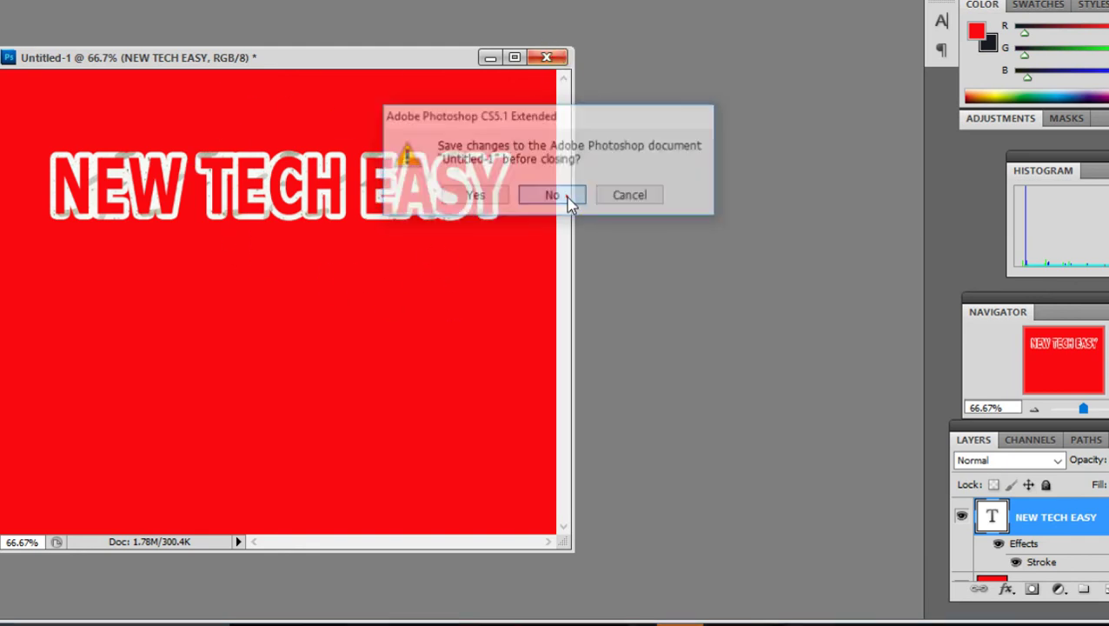